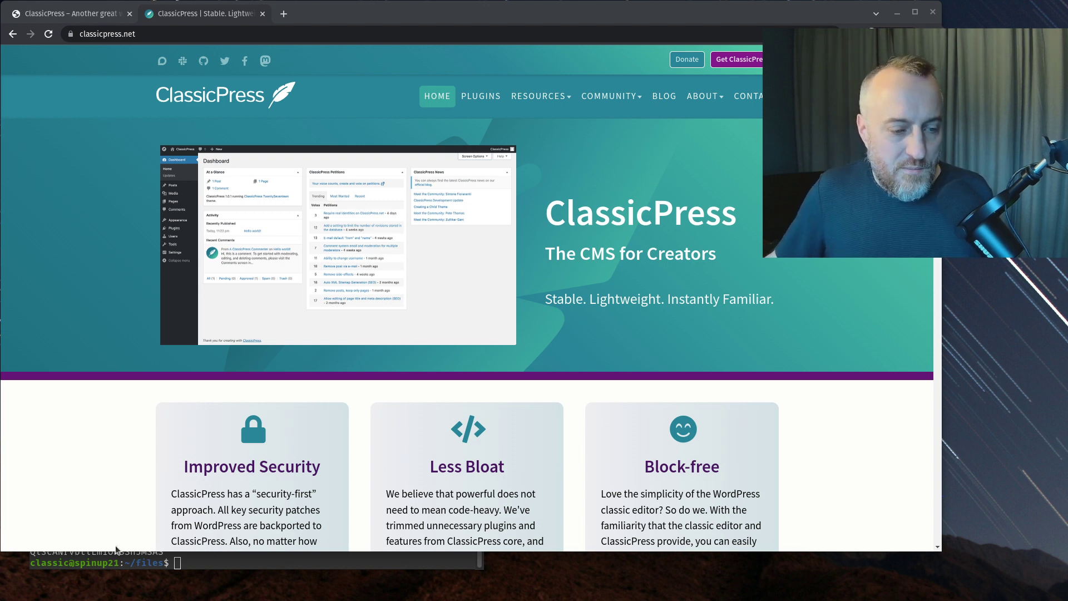
- Clear the terminal and list the contents of the ~/files folder with ls -la
{"action": "left_click", "coordinate": [132, 565]}
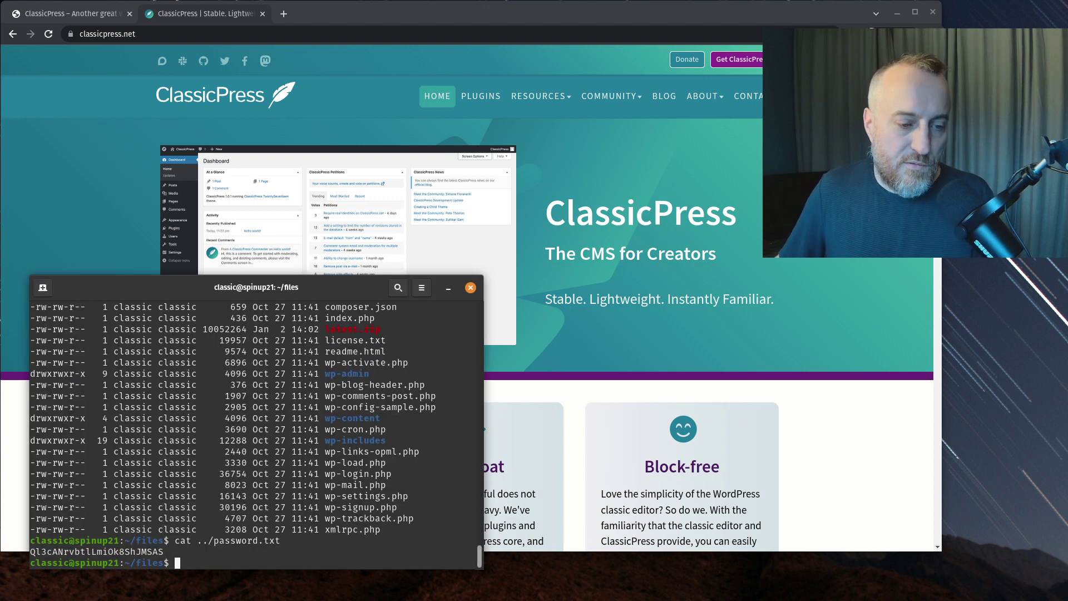
{"action": "type", "text": "clear"}
{"action": "key", "text": "Return"}
{"action": "type", "text": "ls -la"}
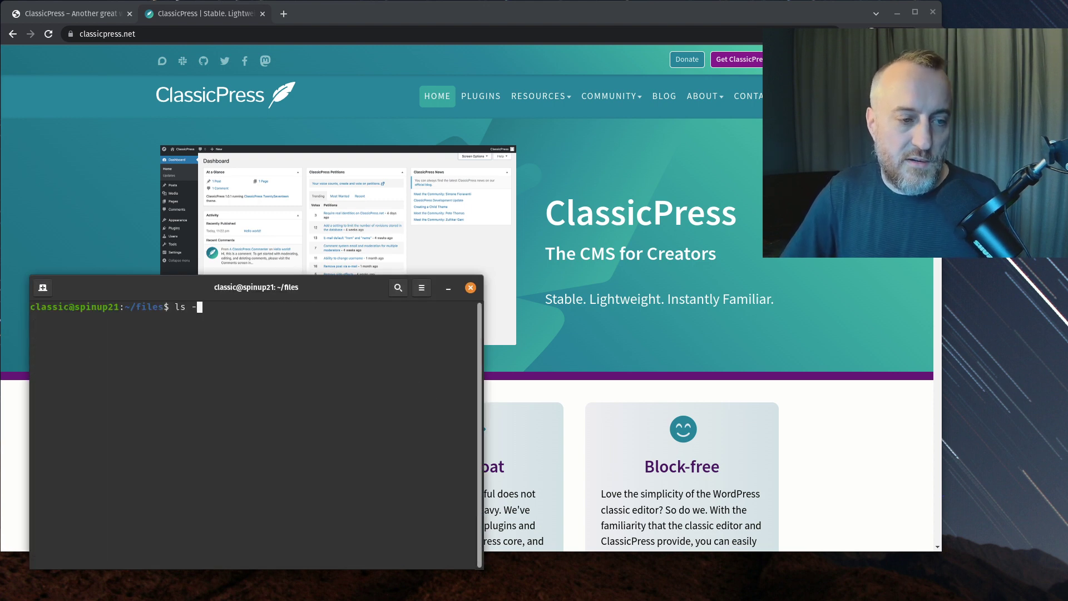
{"action": "key", "text": "Return"}
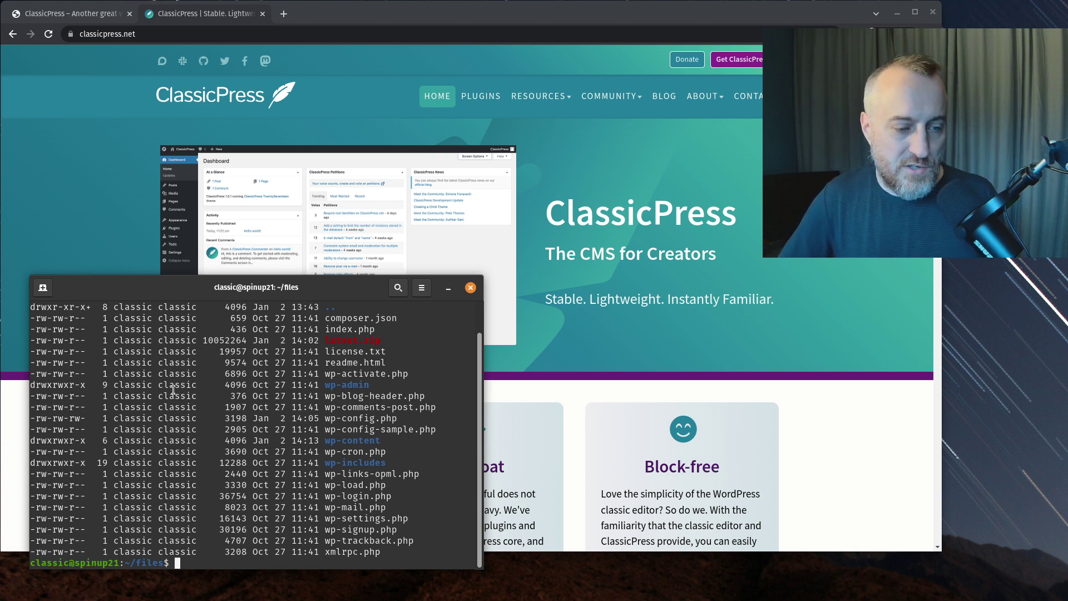
- Delete everything in ~/files with rm -fr *, confirm it is empty, and clear the screen
{"action": "type", "text": "rm -fr *"}
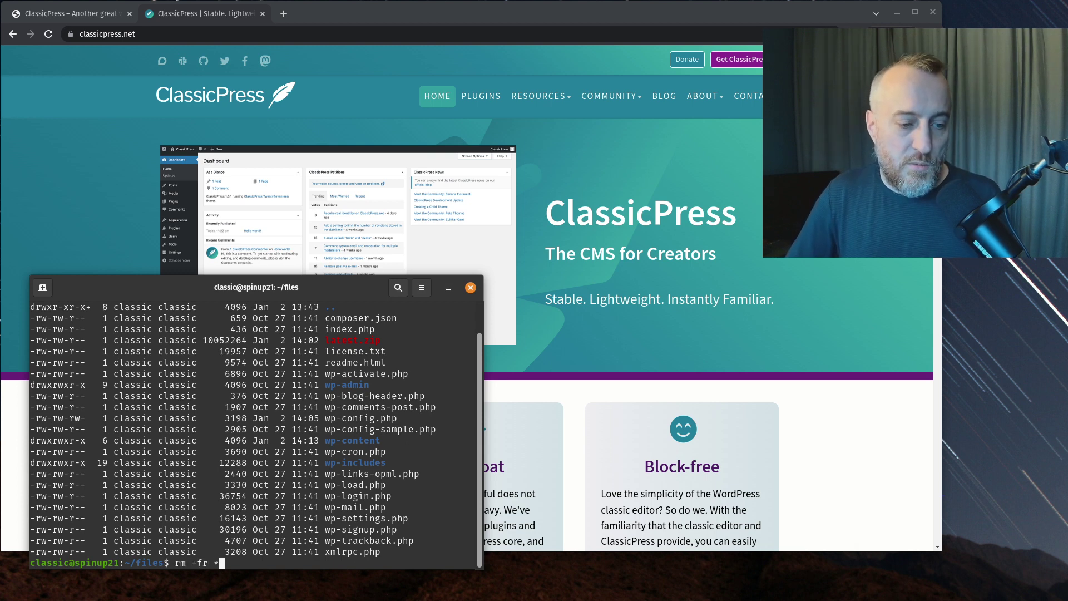
{"action": "key", "text": "Return"}
{"action": "type", "text": "ls -la"}
{"action": "key", "text": "Return"}
{"action": "type", "text": "clear"}
{"action": "key", "text": "Return"}
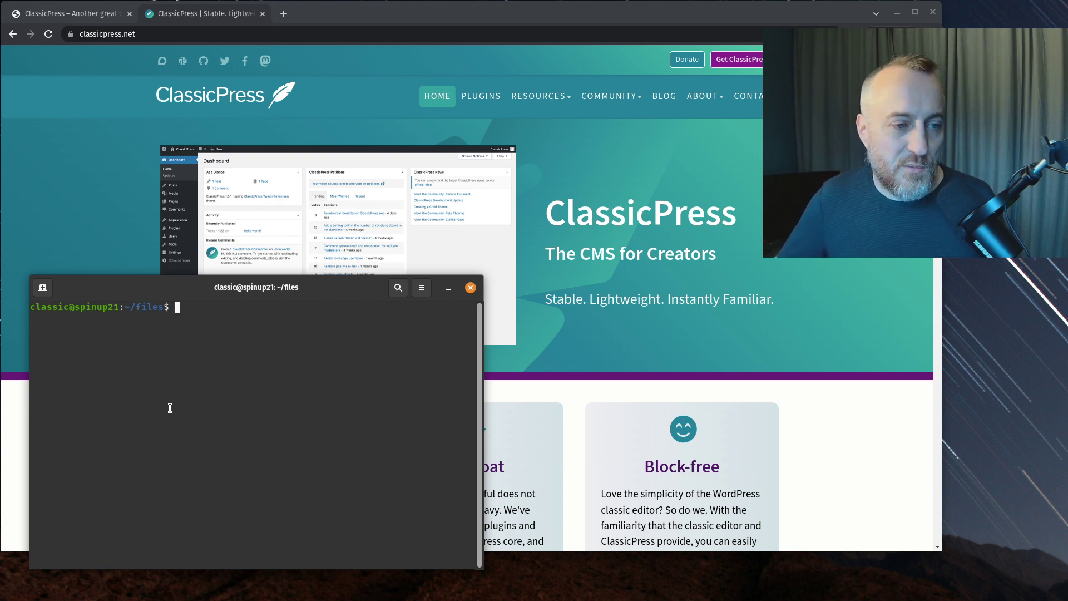
- Lower the terminal, raise Chrome, and scroll to the Improved Security, Less Bloat and Block-free cards
{"action": "left_click_drag", "start_coordinate": [184, 291], "coordinate": [183, 316]}
{"action": "left_click", "coordinate": [102, 216]}
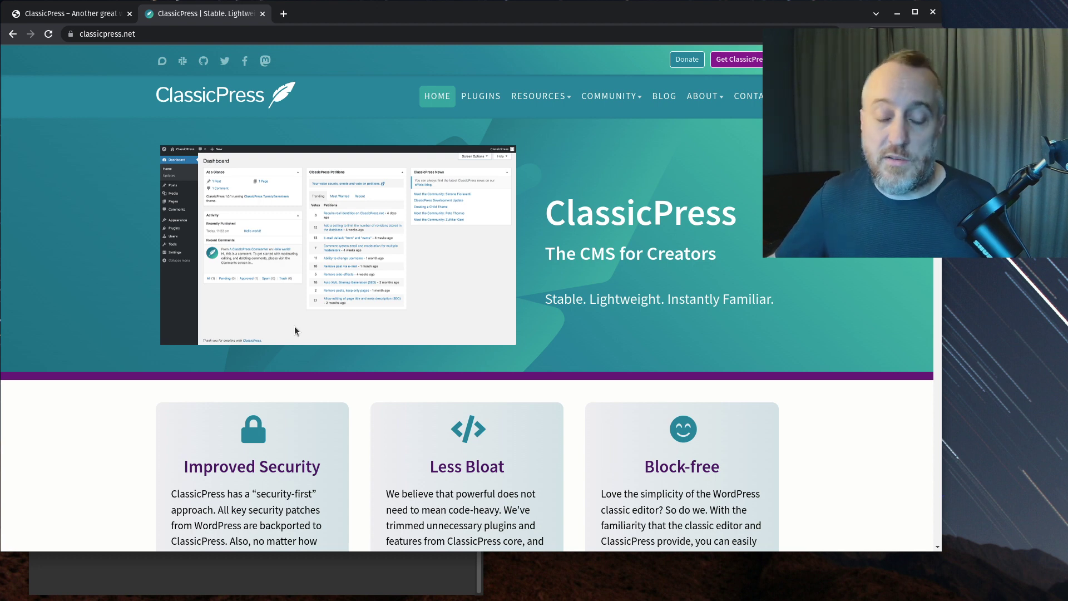
{"action": "scroll", "coordinate": [253, 452], "scroll_direction": "down", "scroll_amount": 3}
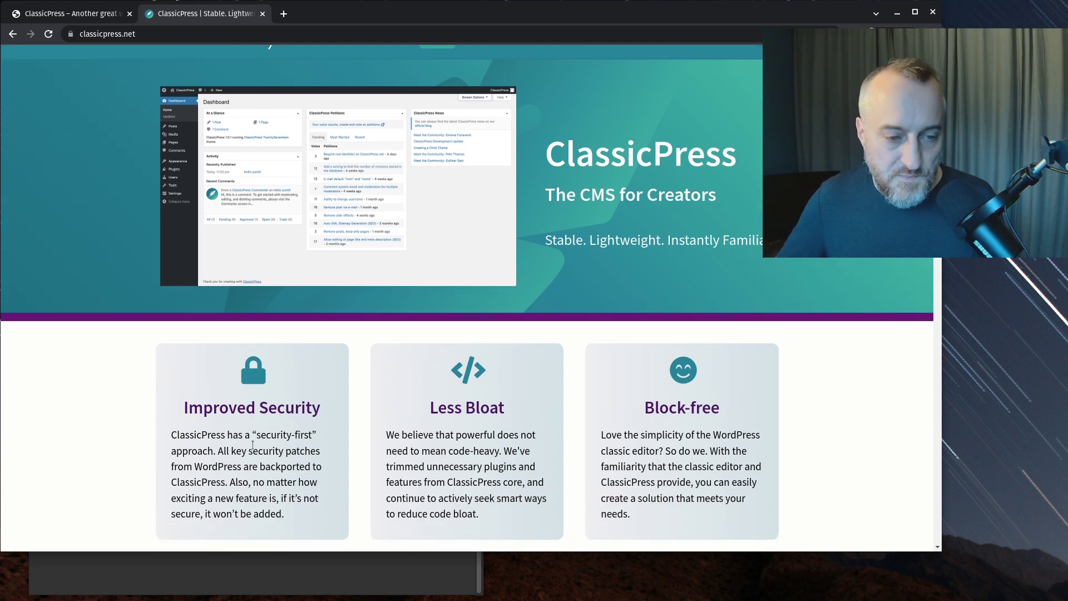
{"action": "scroll", "coordinate": [254, 424], "scroll_direction": "up", "scroll_amount": 1}
{"action": "scroll", "coordinate": [253, 424], "scroll_direction": "up", "scroll_amount": 1}
{"action": "scroll", "coordinate": [193, 356], "scroll_direction": "down", "scroll_amount": 3}
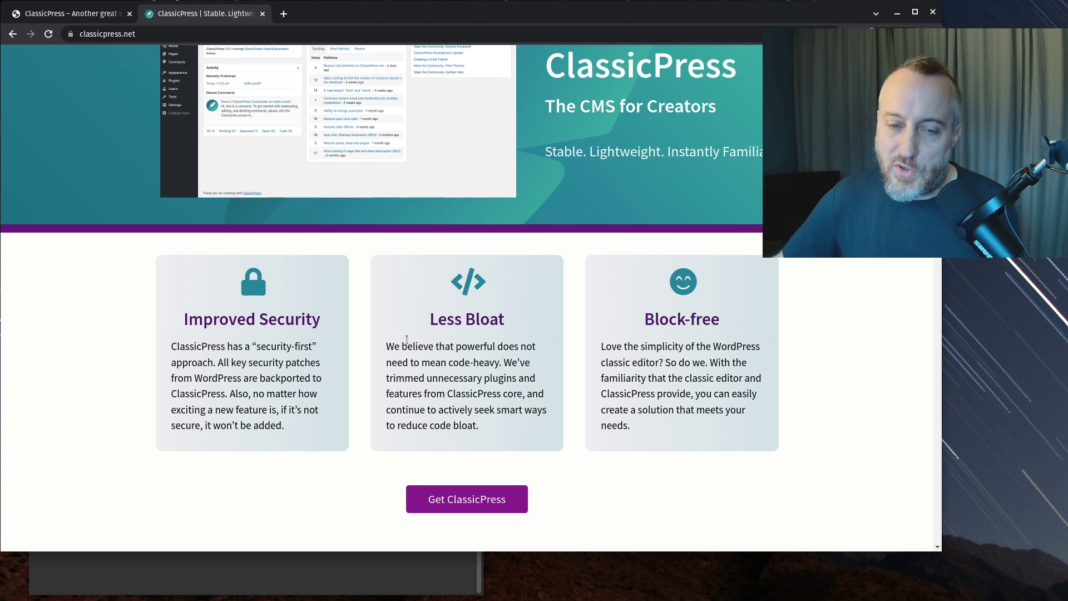
- Open Get ClassicPress from the RESOURCES menu and highlight 'PHP 8 is not supported as of yet.'
{"action": "scroll", "coordinate": [410, 310], "scroll_direction": "up", "scroll_amount": 1}
{"action": "scroll", "coordinate": [410, 310], "scroll_direction": "down", "scroll_amount": 1}
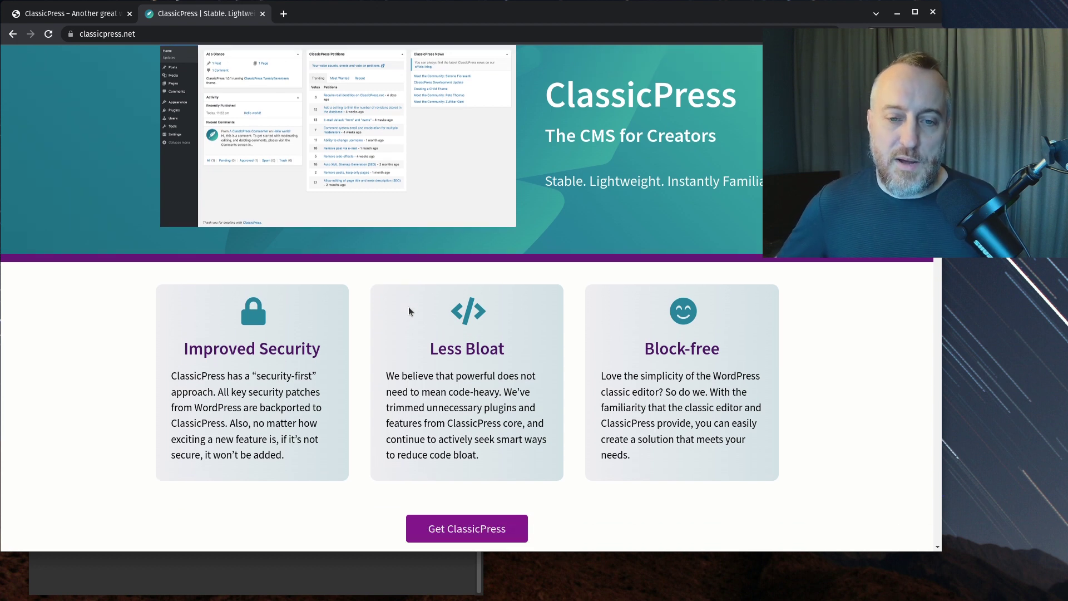
{"action": "scroll", "coordinate": [377, 327], "scroll_direction": "up", "scroll_amount": 4}
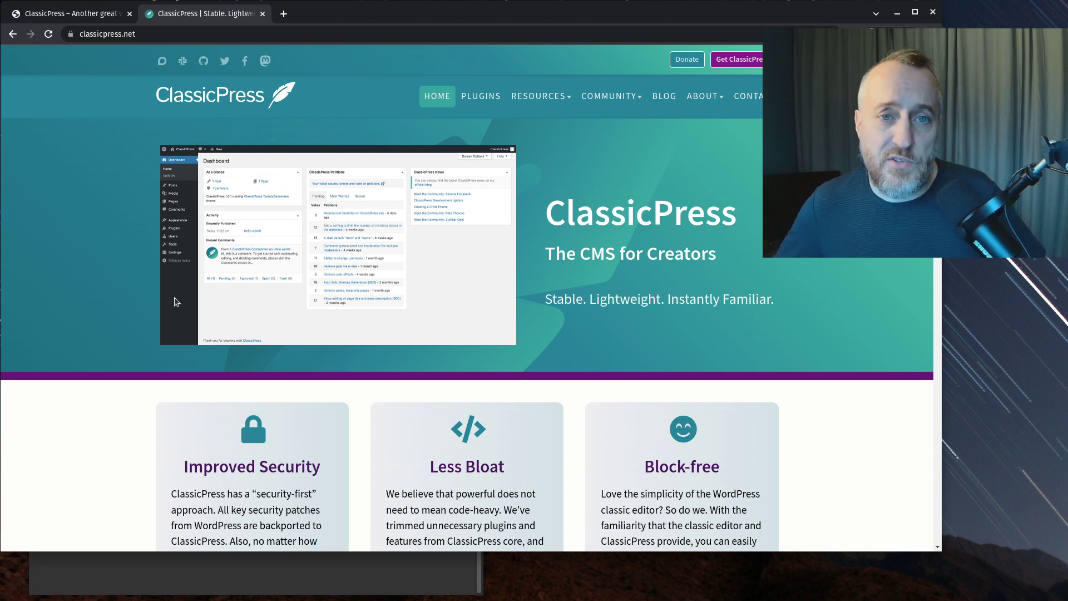
{"action": "scroll", "coordinate": [231, 305], "scroll_direction": "down", "scroll_amount": 1}
{"action": "scroll", "coordinate": [226, 308], "scroll_direction": "up", "scroll_amount": 1}
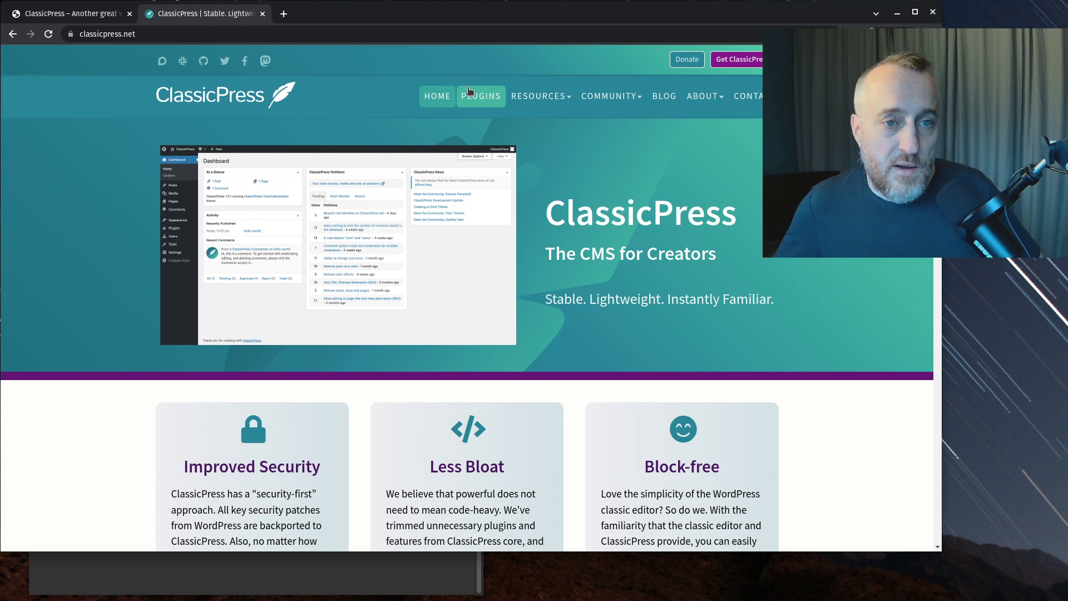
{"action": "mouse_move", "coordinate": [537, 97]}
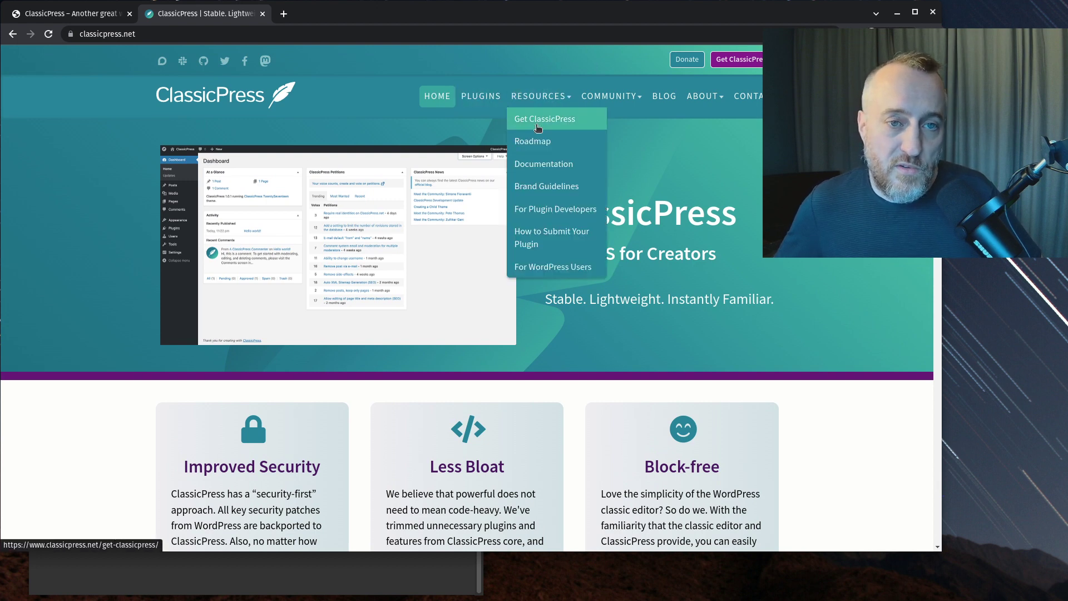
{"action": "left_click", "coordinate": [543, 124]}
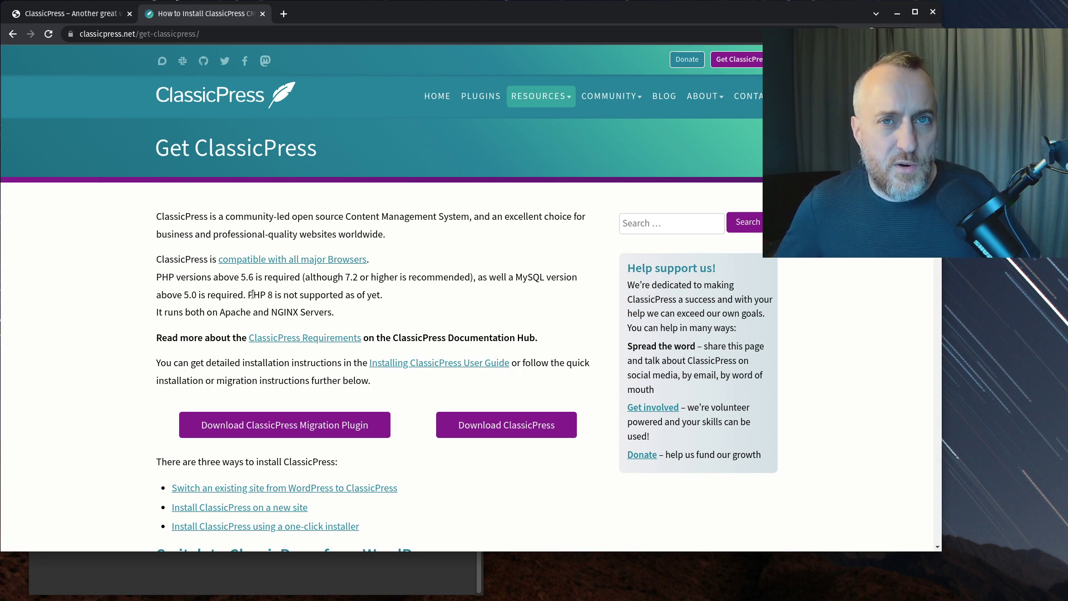
{"action": "left_click_drag", "start_coordinate": [248, 295], "coordinate": [398, 293]}
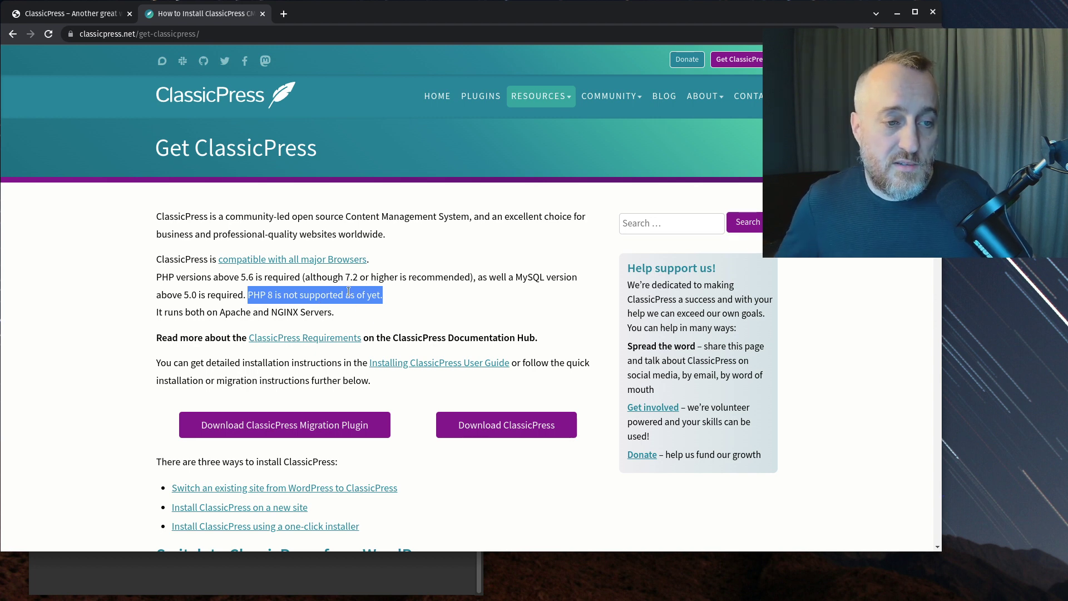
- Copy the Download ClassicPress link address, after abandoning a Save link as attempt, and return to the terminal
{"action": "left_click", "coordinate": [397, 295]}
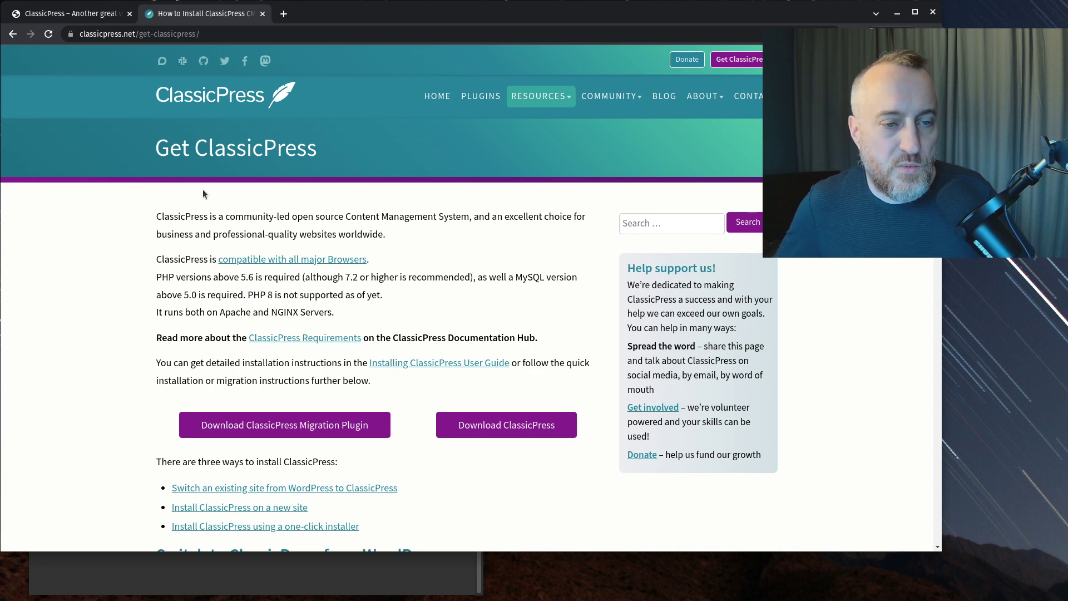
{"action": "right_click", "coordinate": [477, 429]}
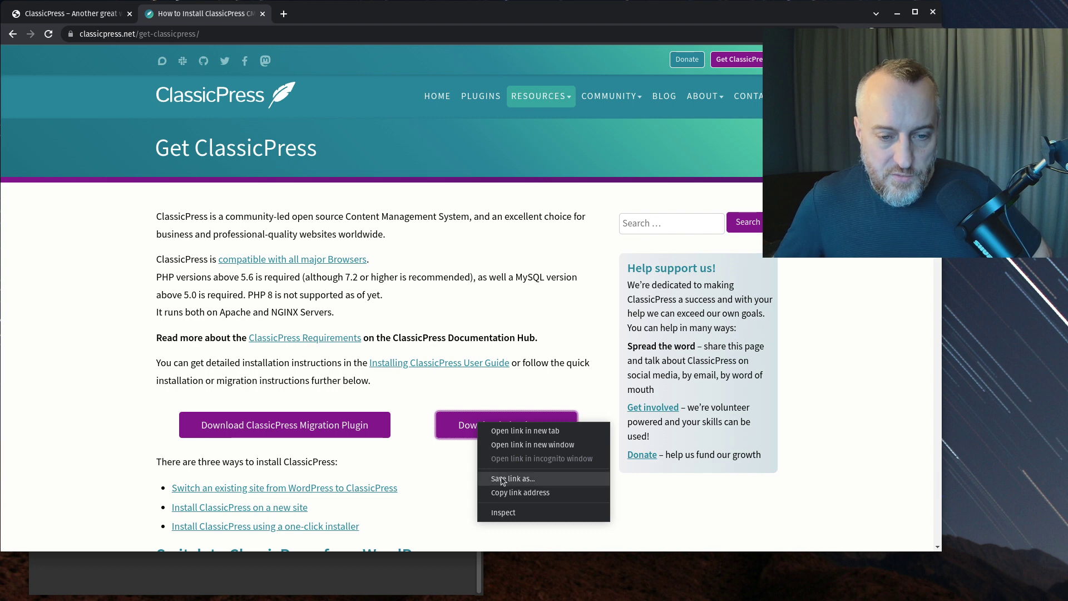
{"action": "left_click", "coordinate": [501, 481]}
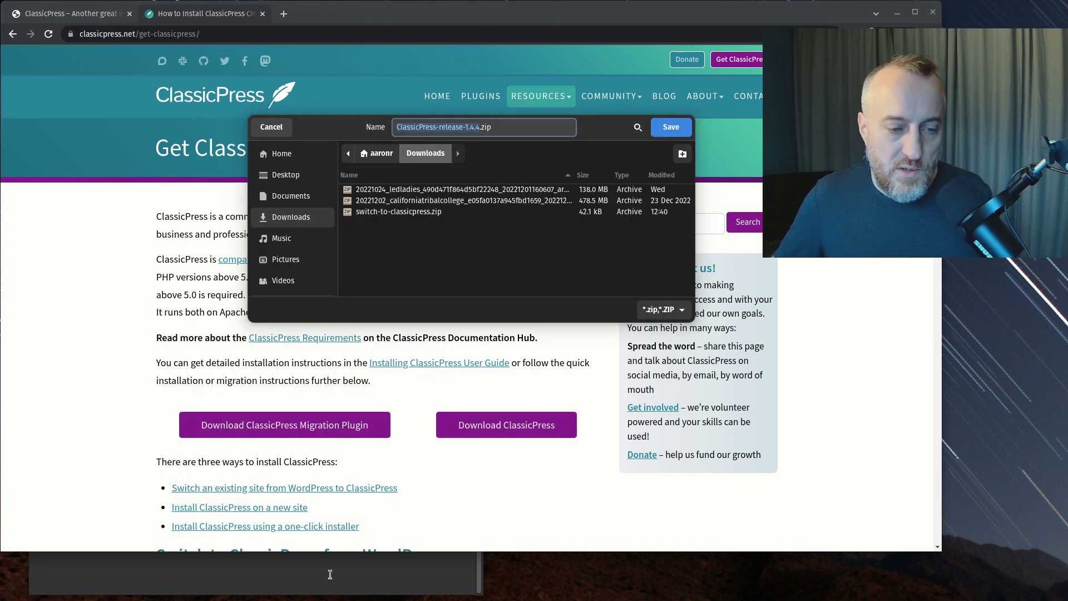
{"action": "key", "text": "Return"}
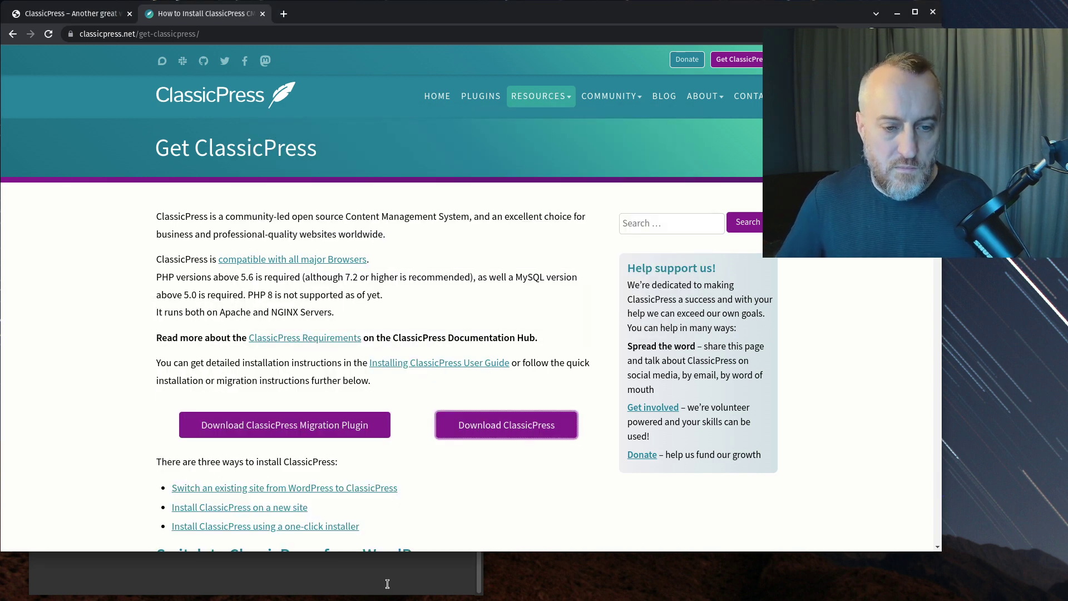
{"action": "right_click", "coordinate": [484, 423]}
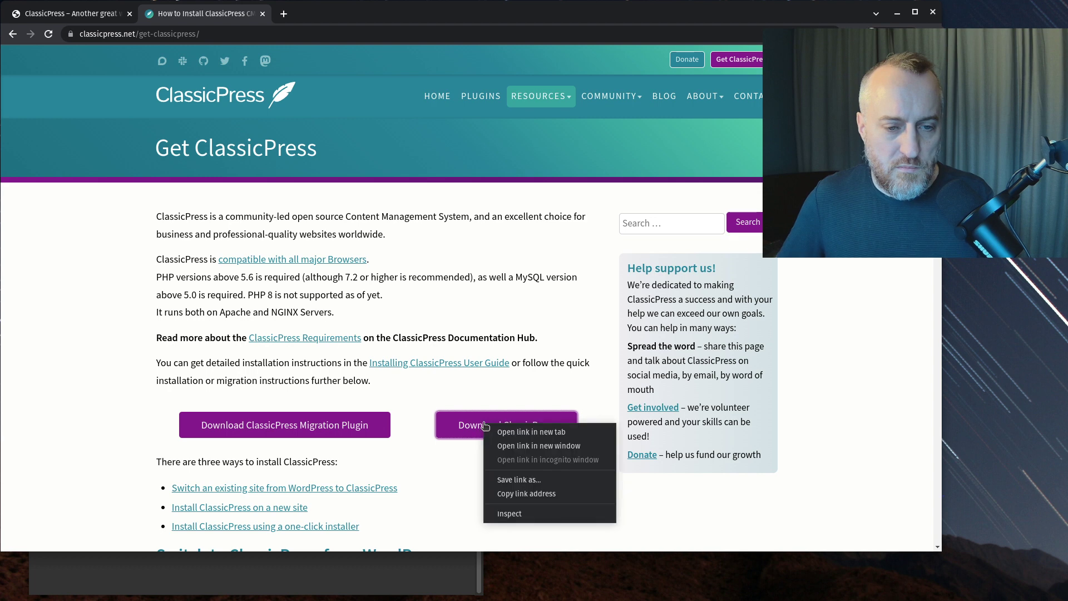
{"action": "left_click", "coordinate": [501, 494]}
{"action": "left_click", "coordinate": [361, 573]}
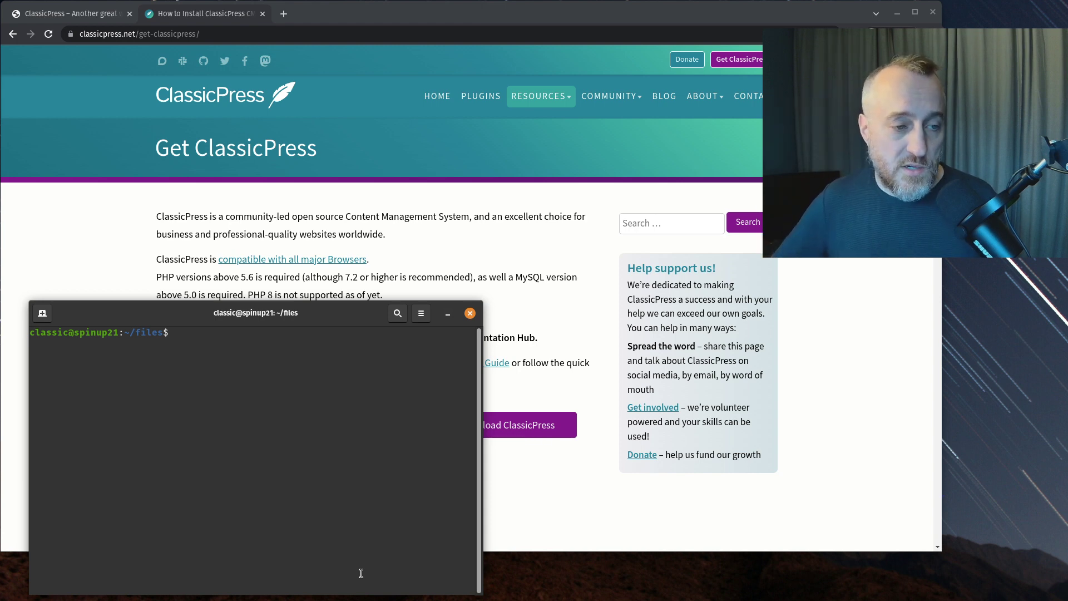
- Download latest.zip into ~/files with wget and the pasted link, then confirm it arrived
{"action": "type", "text": "ls -la"}
{"action": "key", "text": "Return"}
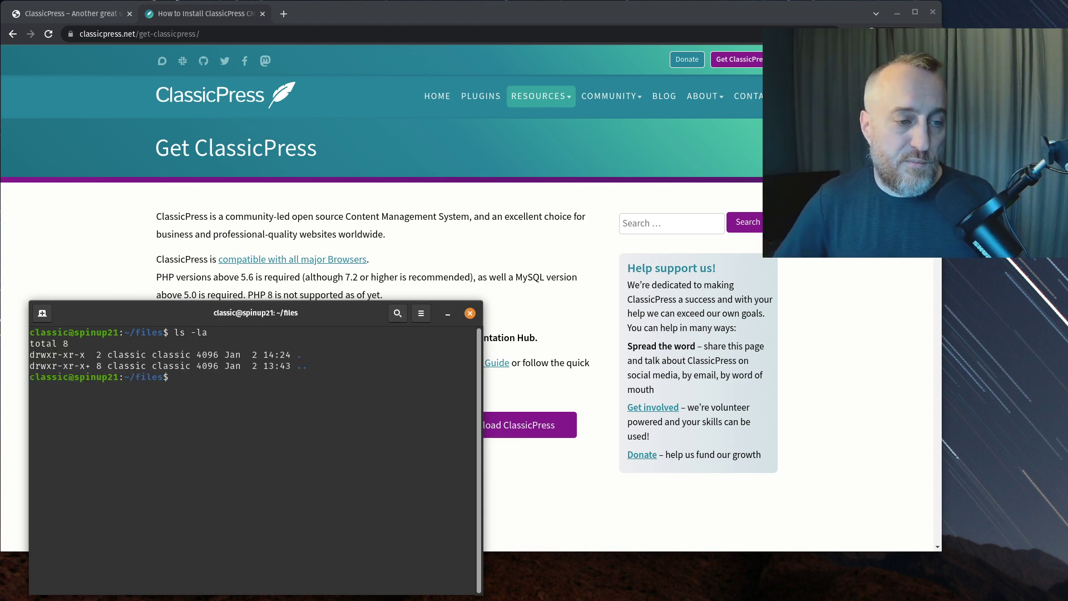
{"action": "type", "text": "wget"}
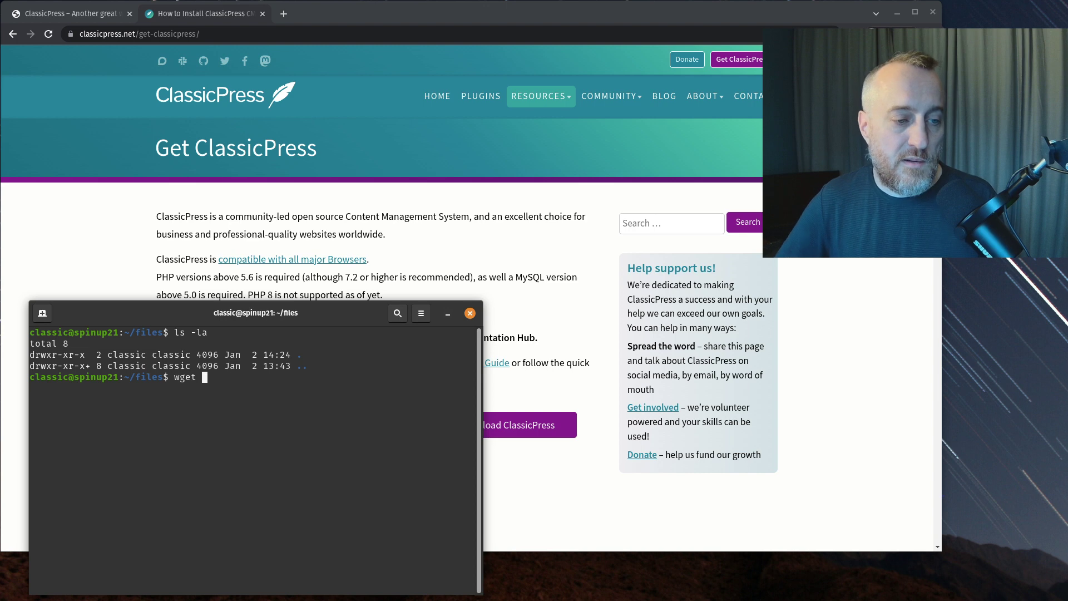
{"action": "right_click", "coordinate": [270, 509]}
{"action": "left_click", "coordinate": [286, 433]}
{"action": "key", "text": "Return"}
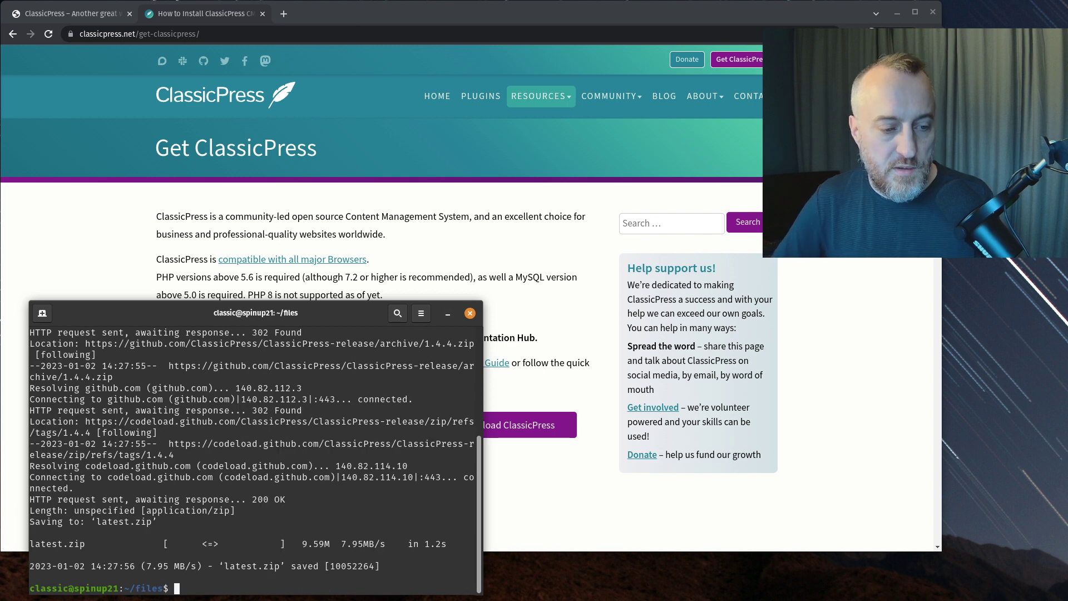
{"action": "type", "text": "ls -ola"}
{"action": "key", "text": "Return"}
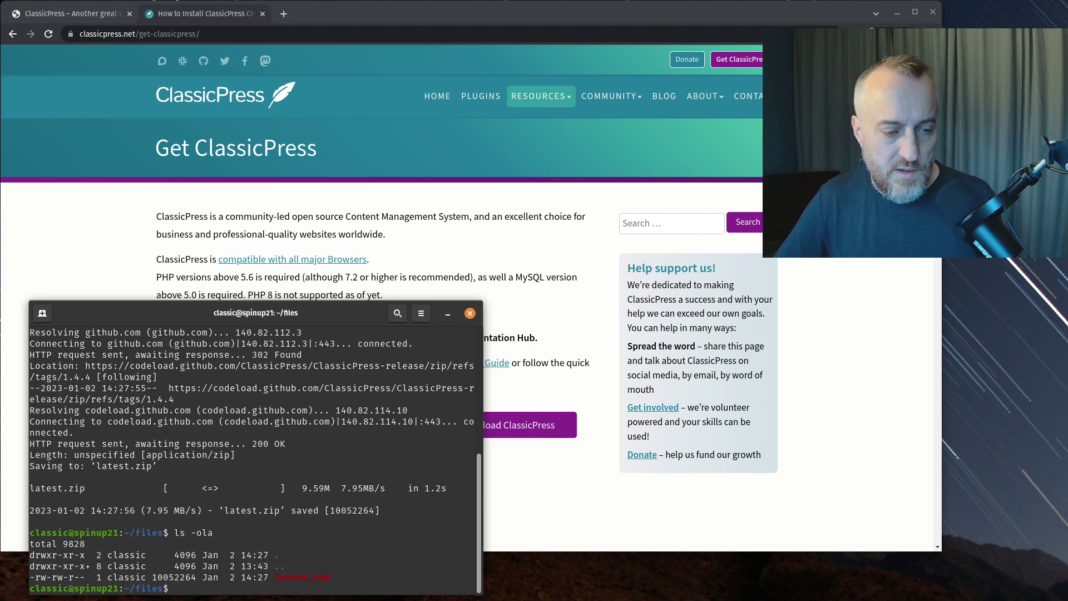
- Unzip latest.zip and enter ClassicPress-release-1.4.4 to list its files
{"action": "type", "text": "un"}
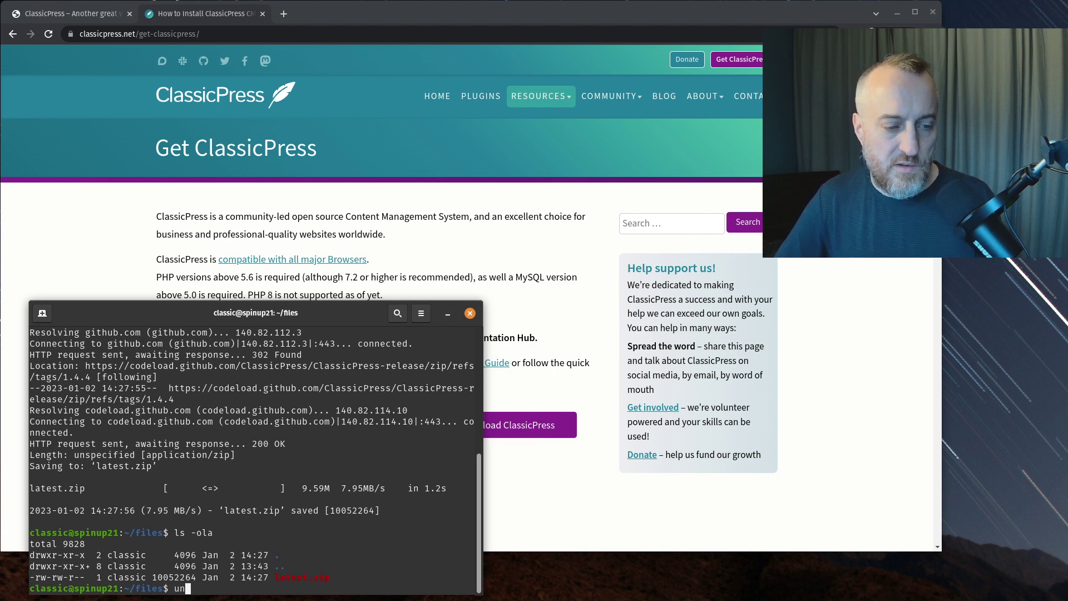
{"action": "type", "text": "zip l"}
{"action": "key", "text": "Tab"}
{"action": "key", "text": "Return"}
{"action": "type", "text": "ls -la"}
{"action": "key", "text": "Return"}
{"action": "type", "text": "cd Cl"}
{"action": "key", "text": "Tab"}
{"action": "key", "text": "Return"}
{"action": "type", "text": "ls"}
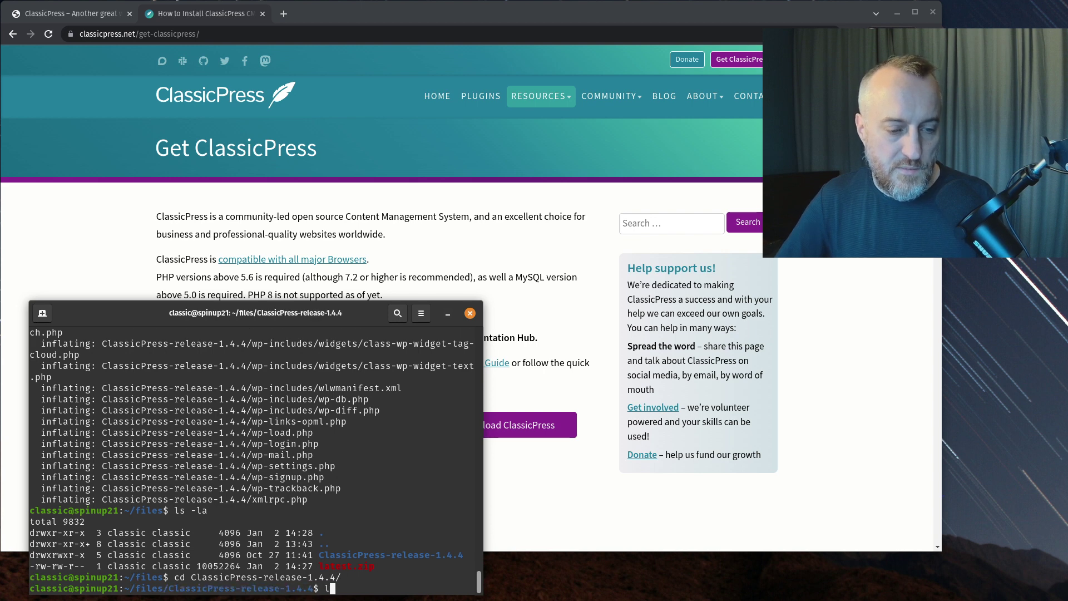
{"action": "key", "text": "Return"}
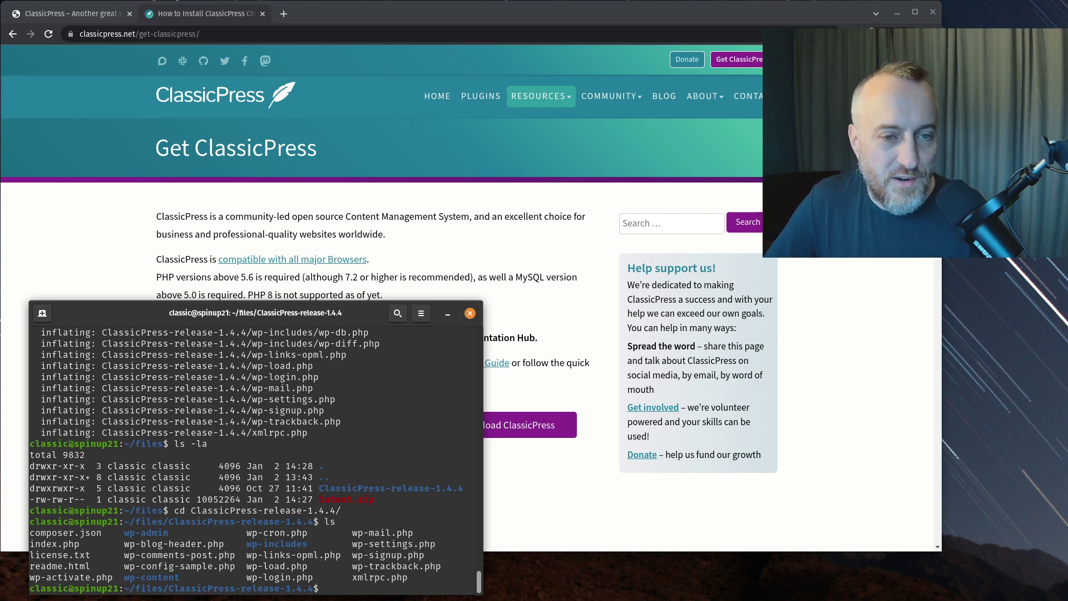
- Move the extracted ClassicPress files up into ~/files with mv * .. and return there
{"action": "type", "text": "mv * .."}
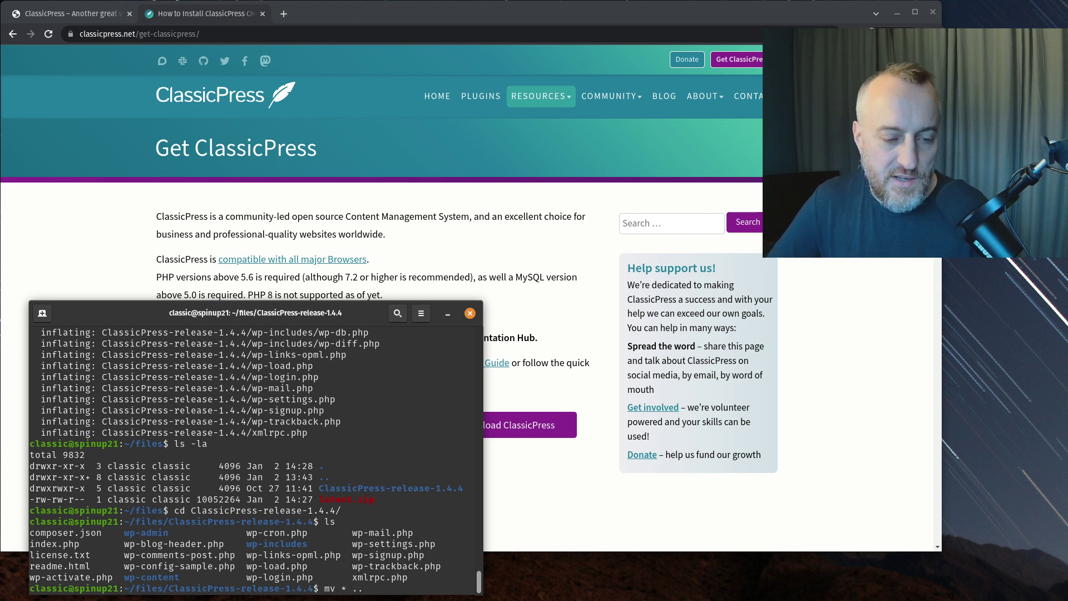
{"action": "key", "text": "Return"}
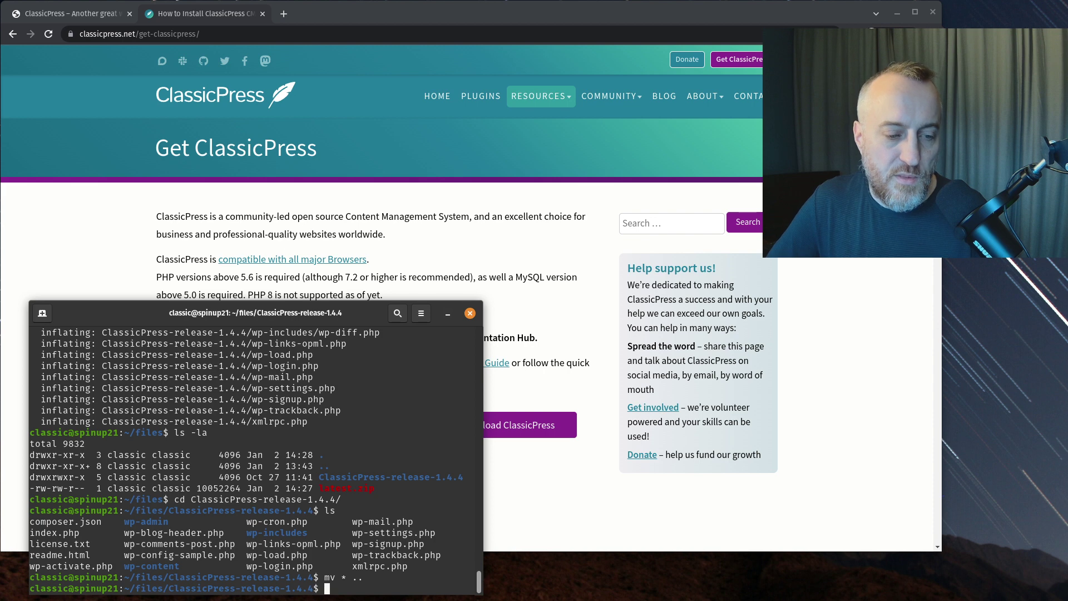
{"action": "type", "text": "ls -la"}
{"action": "key", "text": "Return"}
{"action": "type", "text": "cd .."}
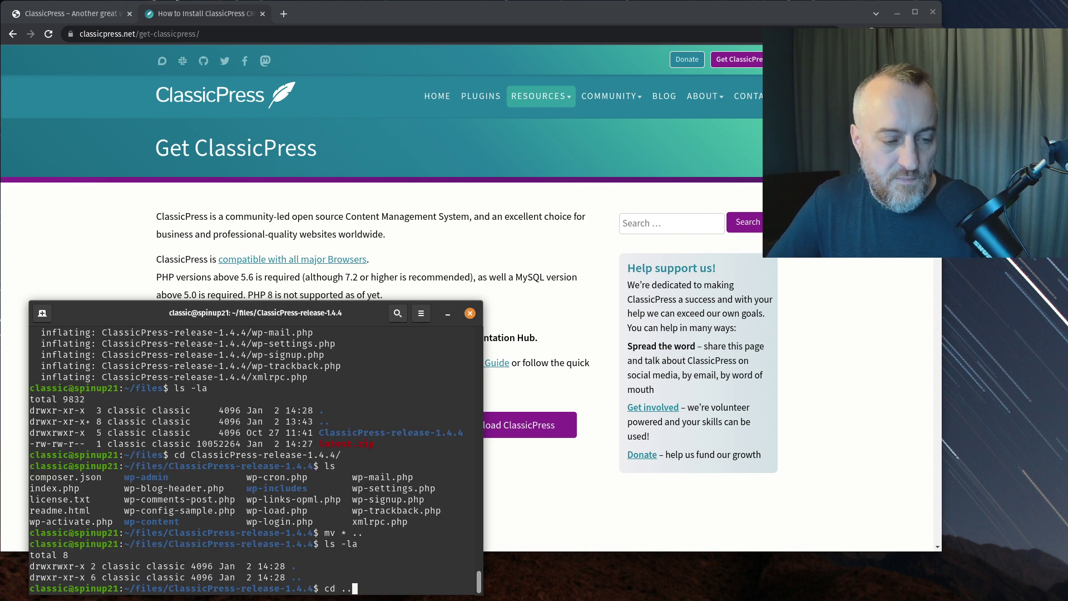
{"action": "key", "text": "Return"}
- Delete the empty ClassicPress-release-1.4.4 folder with rm -fr and list ~/files
{"action": "type", "text": "rm -fr cl"}
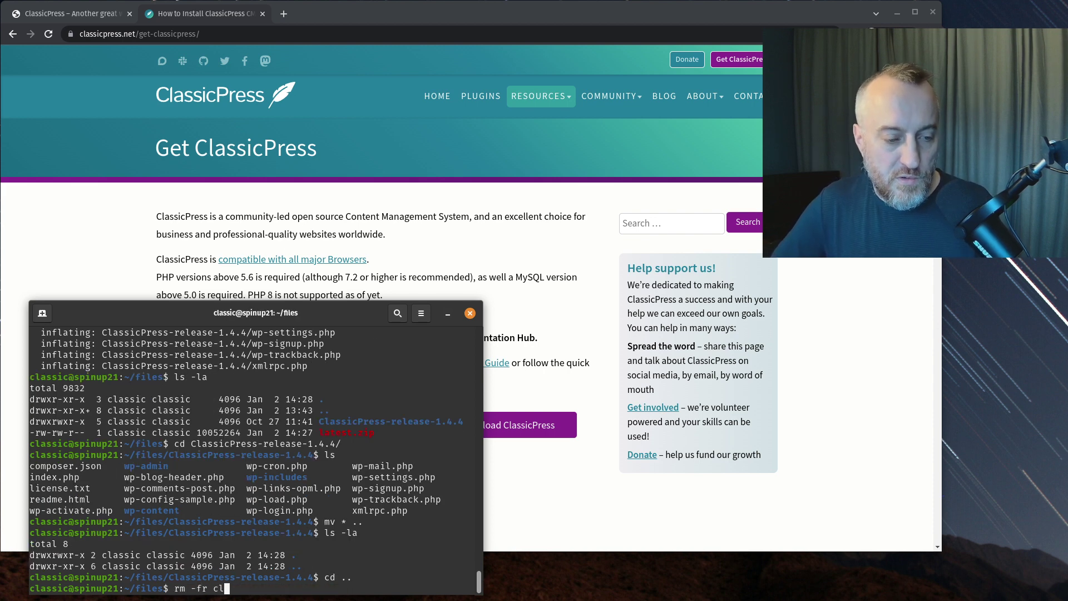
{"action": "key", "text": "BackSpace"}
{"action": "key", "text": "BackSpace"}
{"action": "type", "text": "Cl"}
{"action": "key", "text": "Tab"}
{"action": "key", "text": "Return"}
{"action": "type", "text": "ls -la"}
{"action": "key", "text": "Return"}
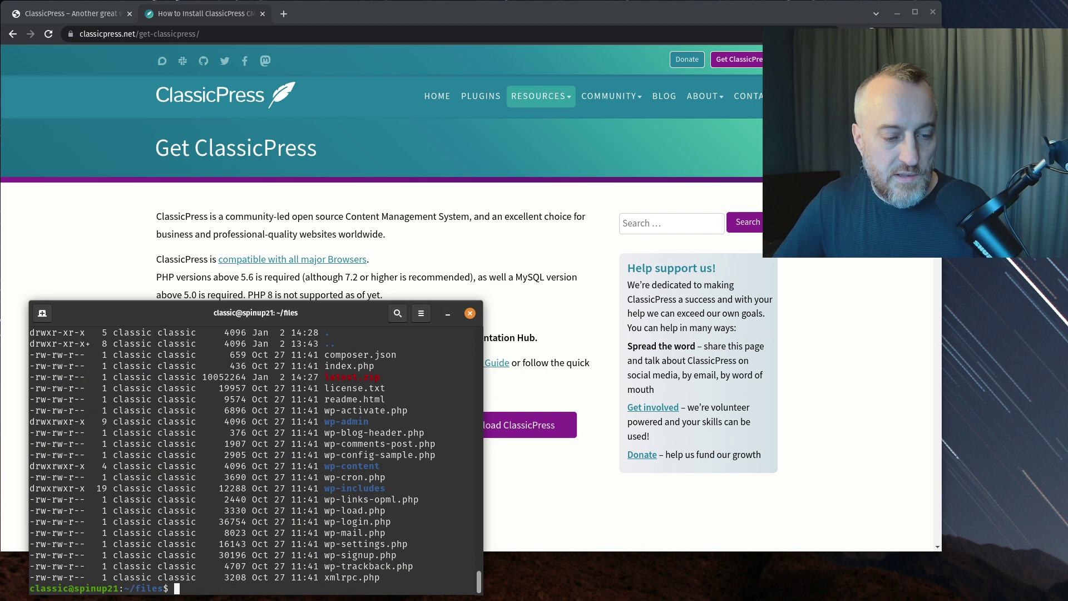
- Delete latest.zip and verify it is gone from the listing
{"action": "type", "text": "rm "}
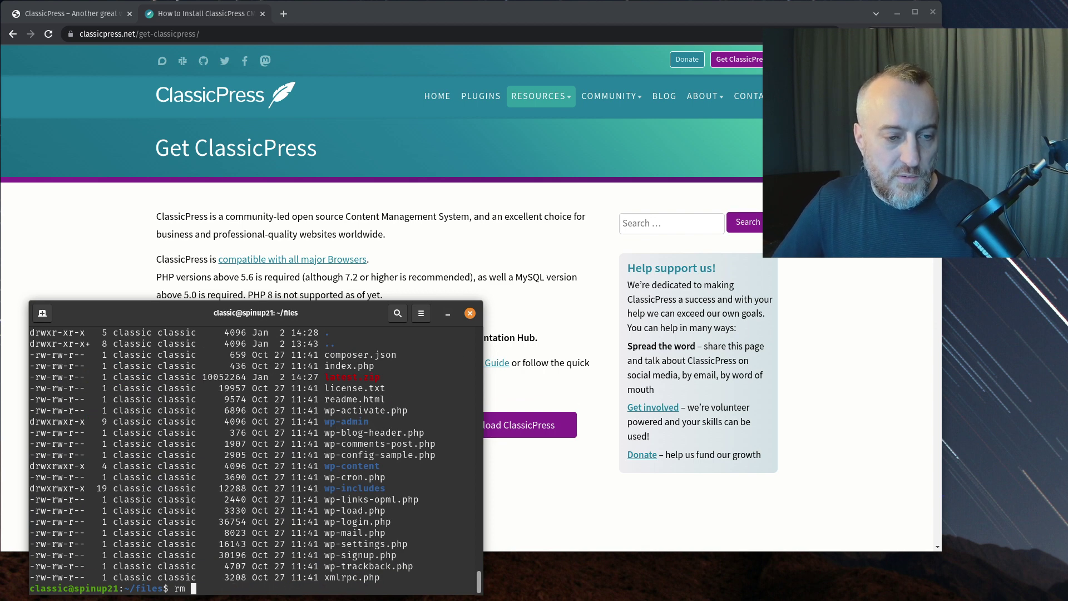
{"action": "type", "text": "lat"}
{"action": "key", "text": "Tab"}
{"action": "key", "text": "Return"}
{"action": "type", "text": "ls -la"}
{"action": "key", "text": "Return"}
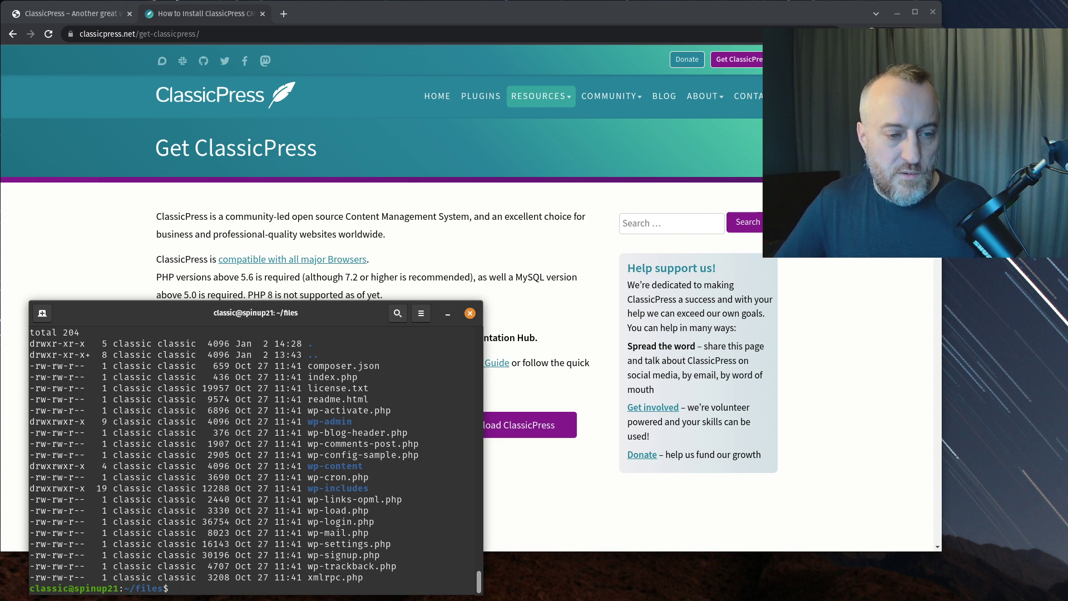
- Reload the site with F5 and confirm resubmission to reach the setup-config language page
{"action": "left_click", "coordinate": [92, 21]}
{"action": "key", "text": "F5"}
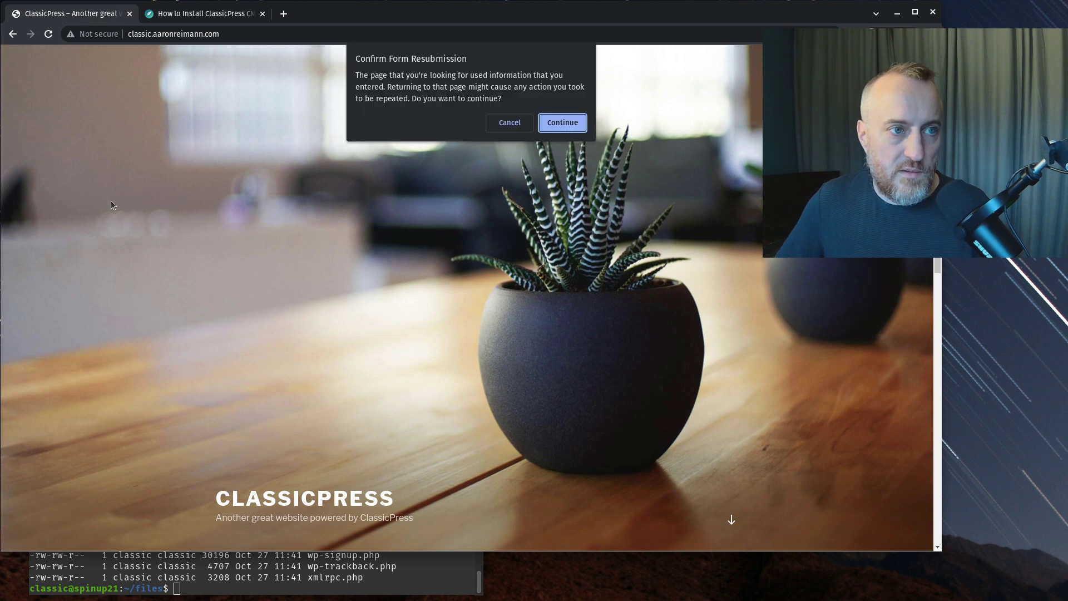
{"action": "left_click", "coordinate": [559, 122]}
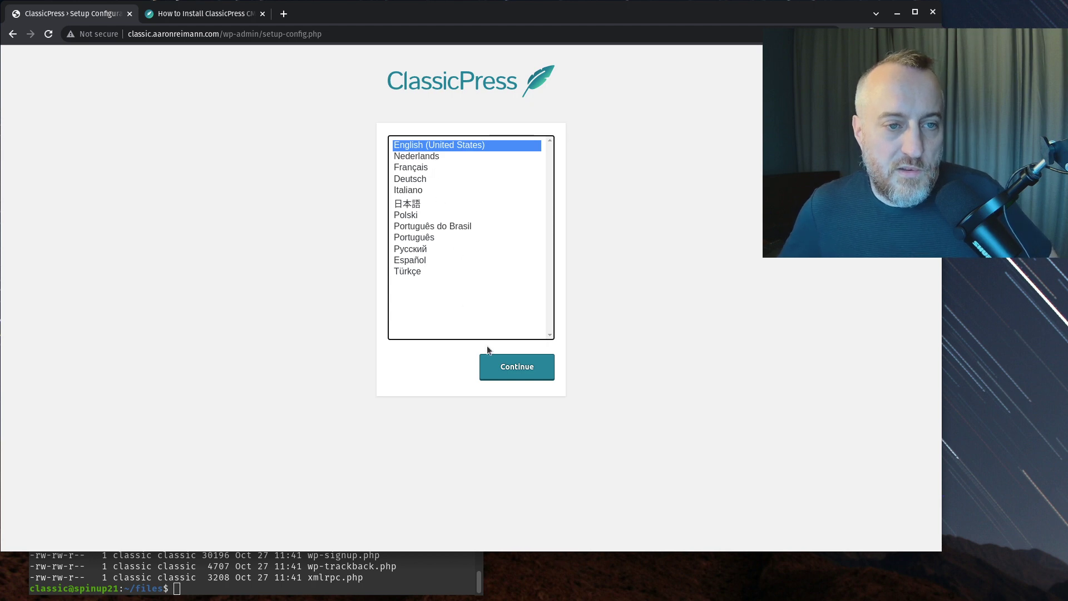
- Keep English, set database name and username to classic, and clear the password field
{"action": "left_click", "coordinate": [517, 369]}
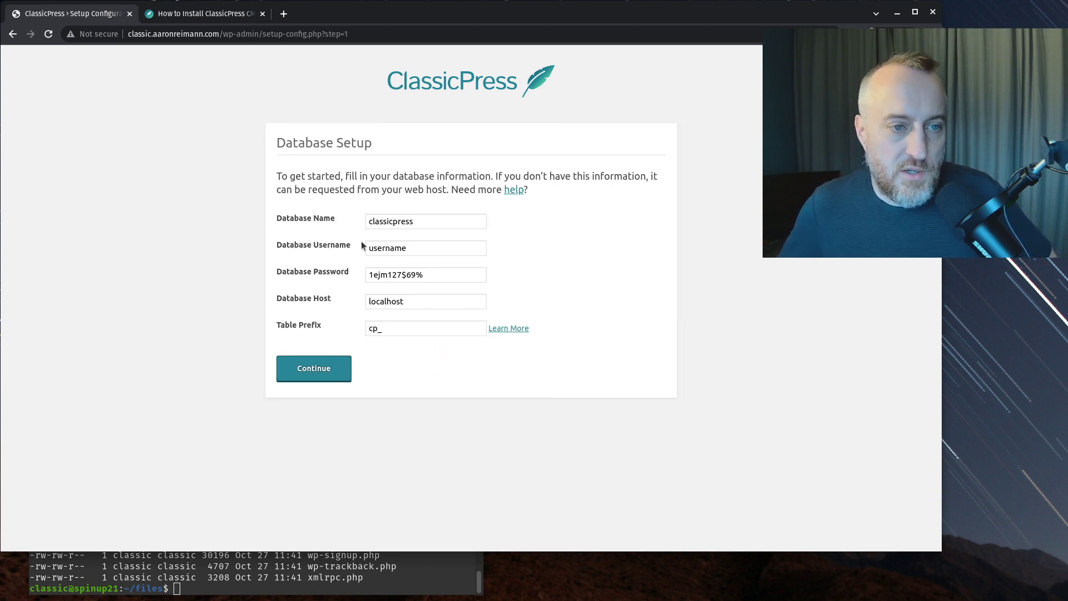
{"action": "left_click_drag", "start_coordinate": [394, 222], "coordinate": [551, 250]}
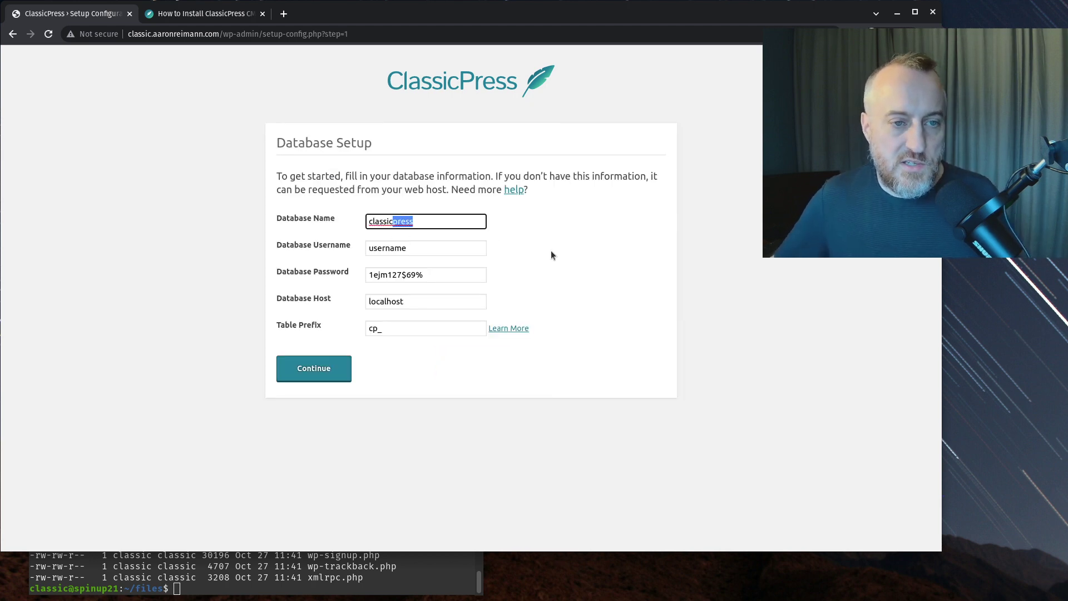
{"action": "key", "text": "Delete"}
{"action": "key", "text": "Tab"}
{"action": "type", "text": "classic"}
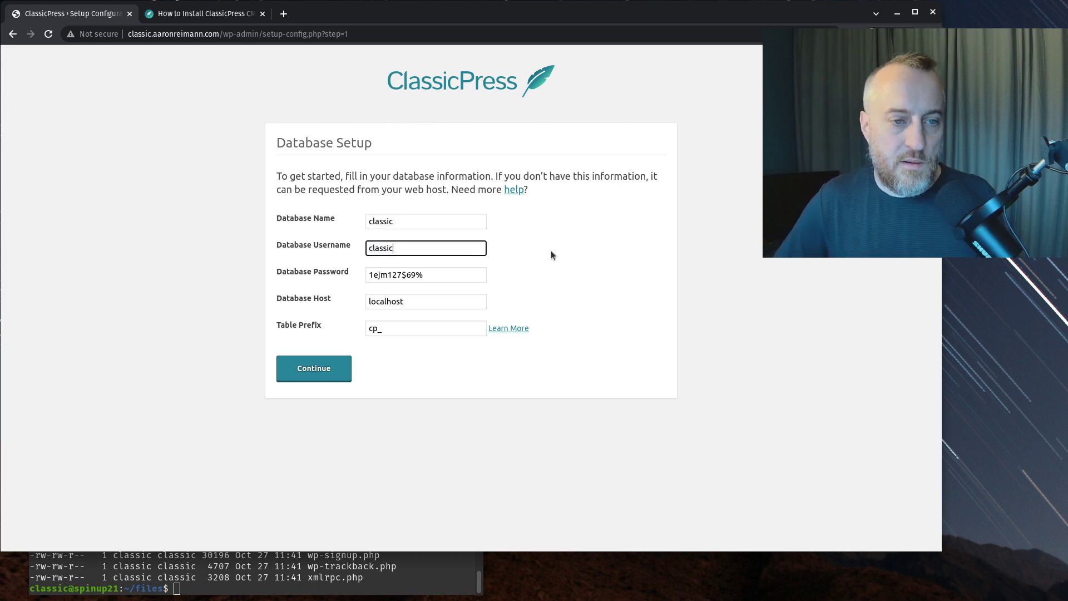
{"action": "key", "text": "Tab"}
{"action": "key", "text": "Delete"}
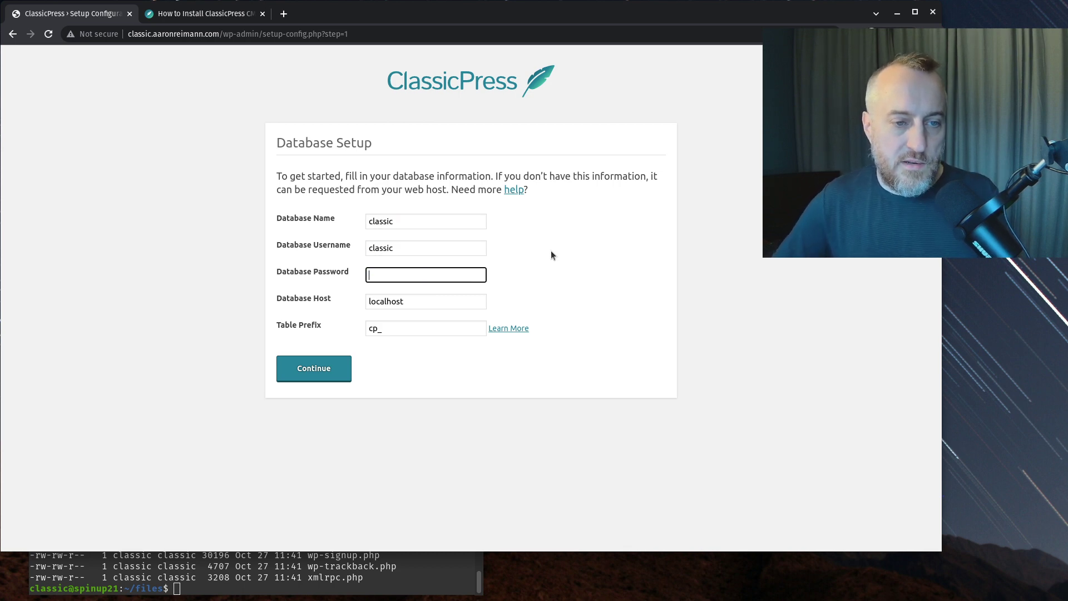
- Print the stored database password from ../password.txt in the terminal and copy it
{"action": "left_click", "coordinate": [279, 582]}
{"action": "type", "text": "cat ../"}
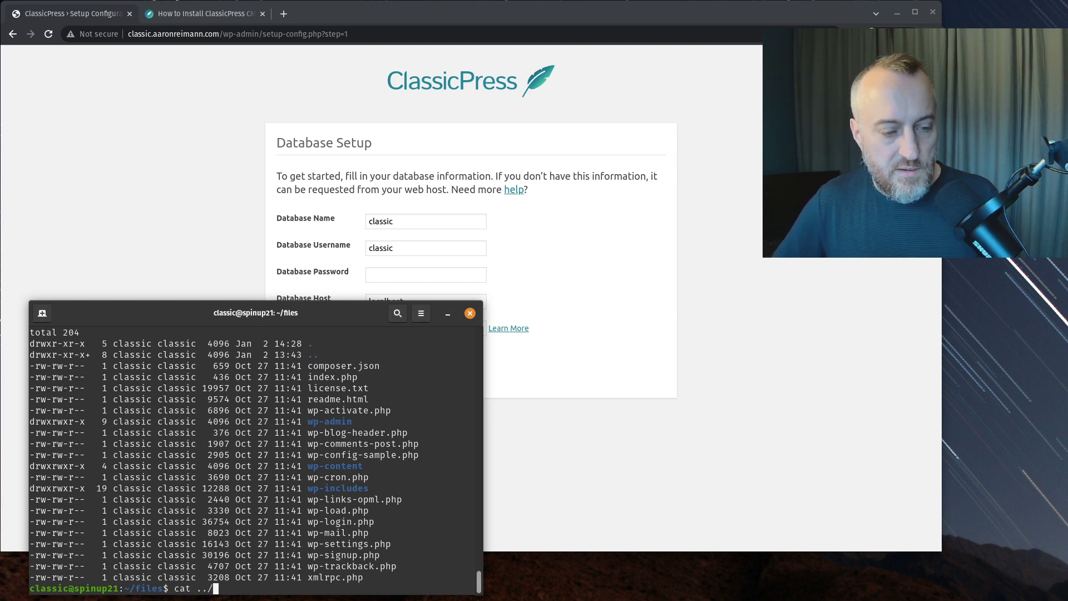
{"action": "type", "text": "pa"}
{"action": "key", "text": "Tab"}
{"action": "key", "text": "Return"}
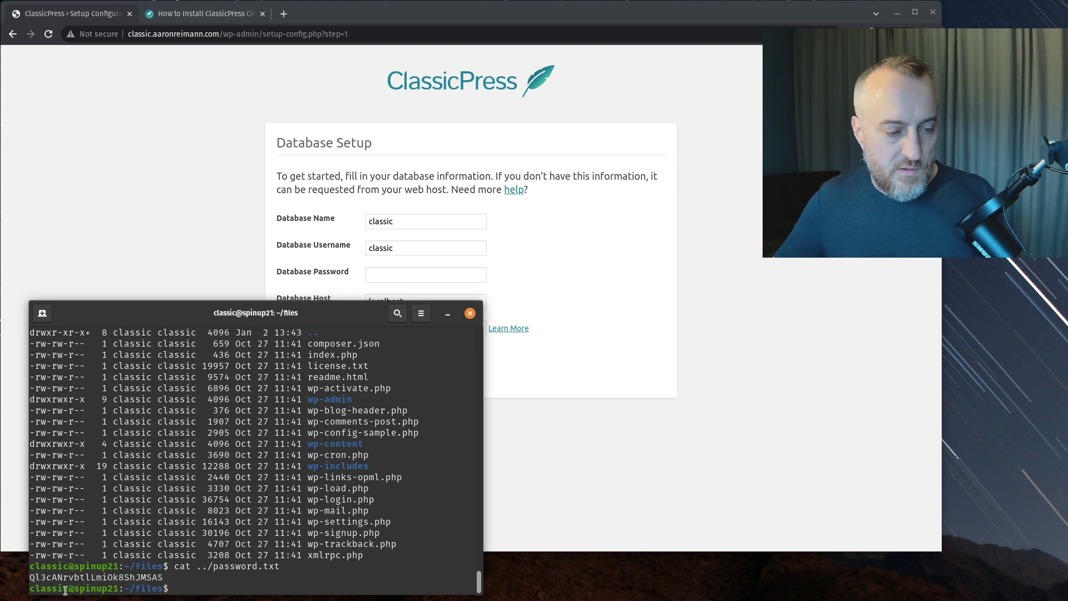
{"action": "double_click", "coordinate": [73, 577]}
{"action": "right_click", "coordinate": [73, 577]}
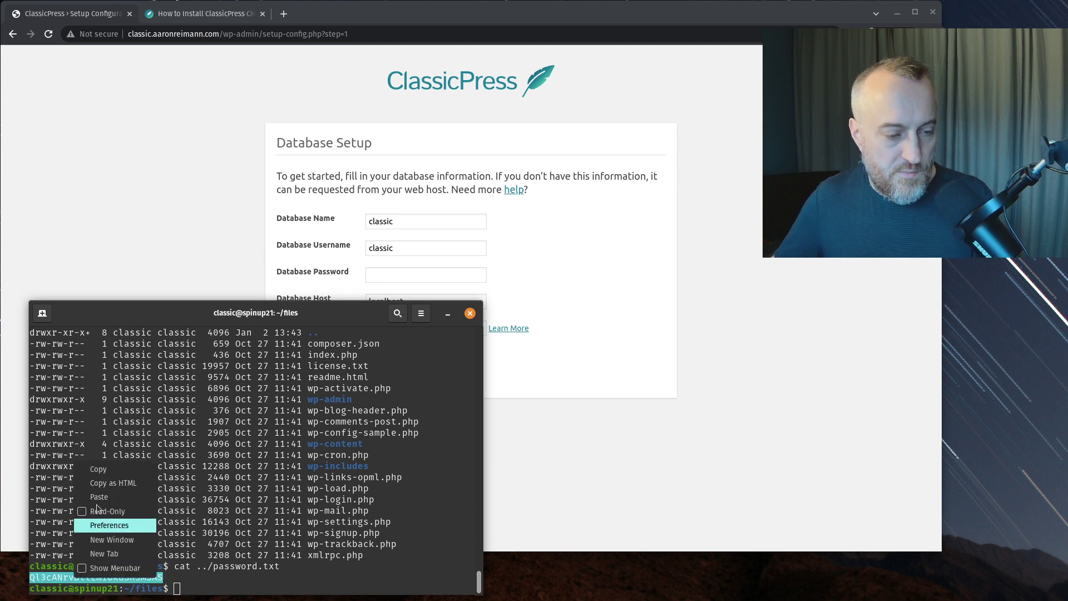
{"action": "left_click", "coordinate": [98, 468]}
- Paste the database password into the form and start editing the table prefix
{"action": "left_click", "coordinate": [178, 242]}
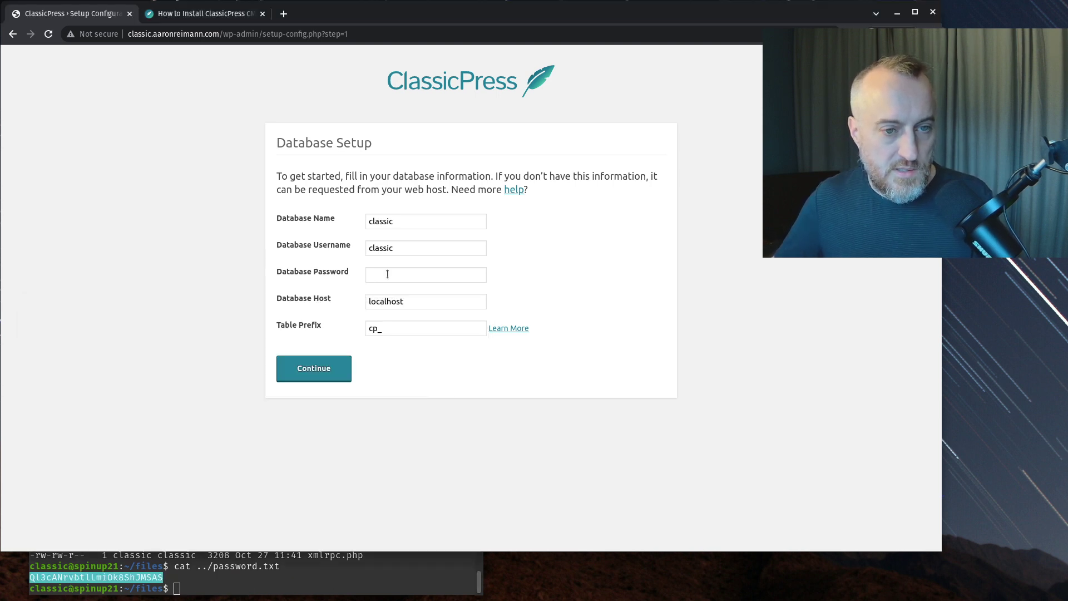
{"action": "left_click", "coordinate": [434, 274]}
{"action": "key", "text": "ctrl+v"}
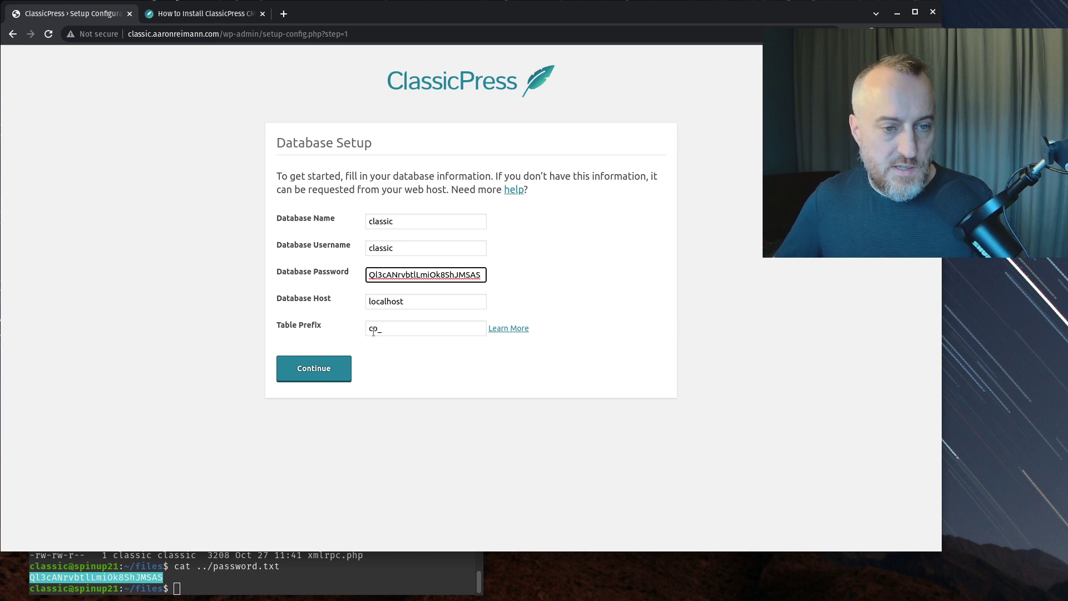
{"action": "left_click", "coordinate": [373, 331]}
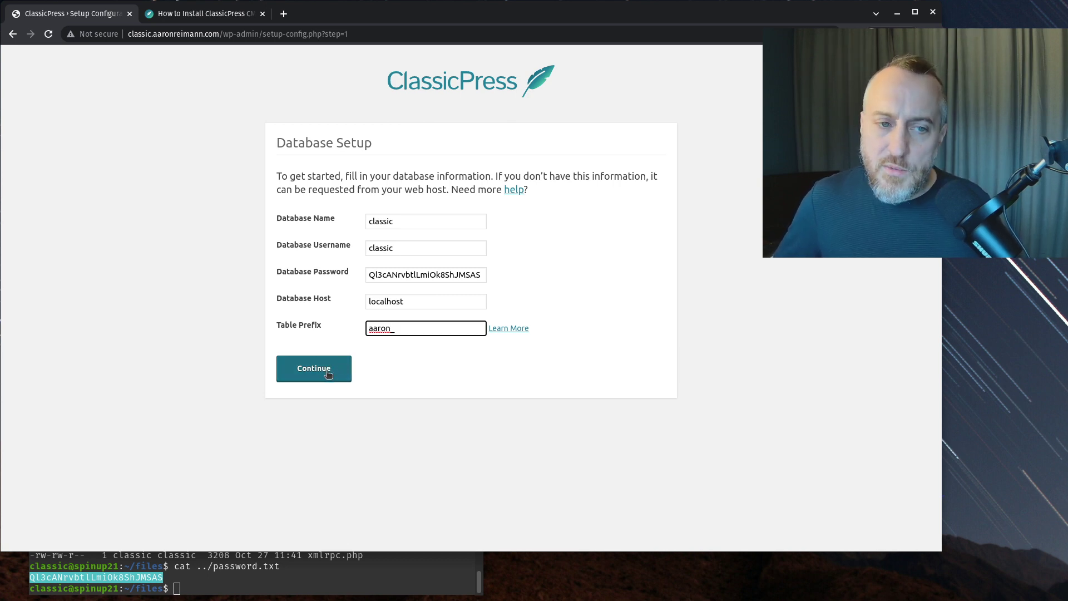
- Submit the database settings, then enter site title 'Classic Press' and admin username classic
{"action": "left_click", "coordinate": [327, 371]}
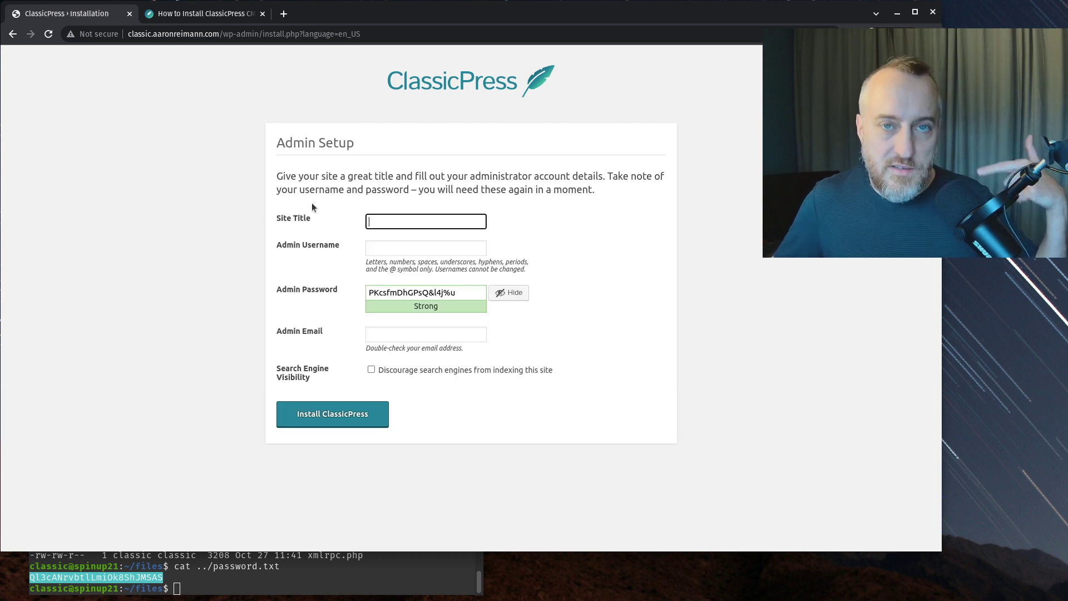
{"action": "type", "text": "Classic Press"}
{"action": "key", "text": "Tab"}
{"action": "type", "text": "admin"}
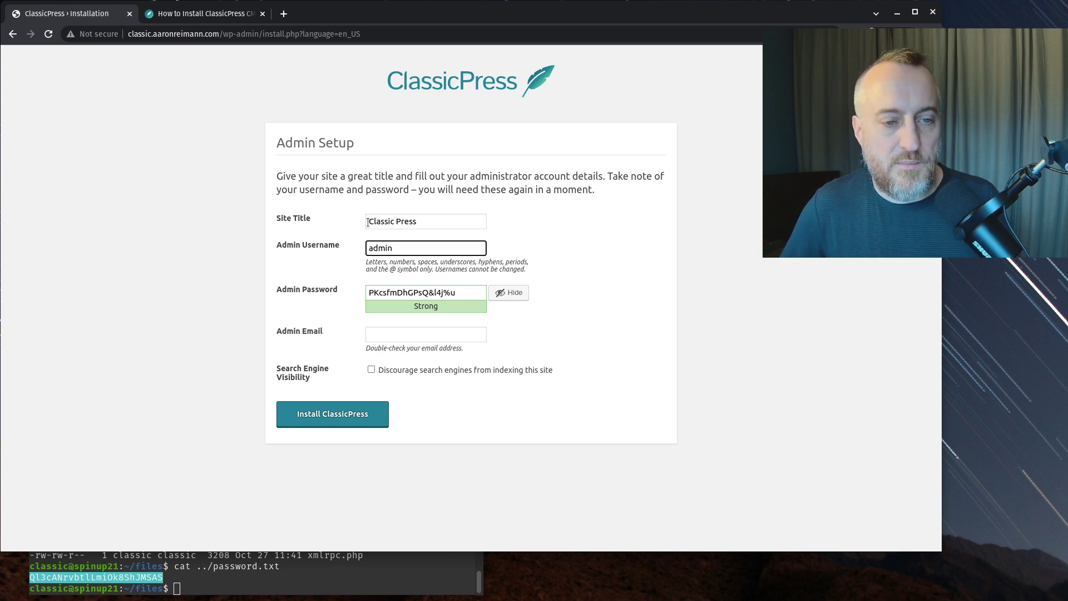
{"action": "key", "text": "ctrl+a"}
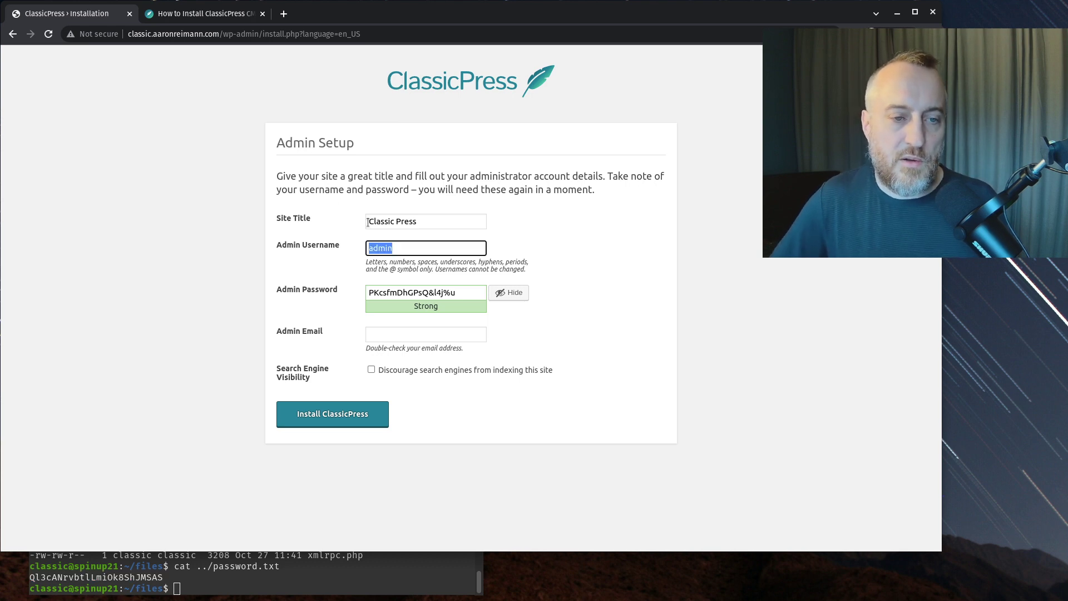
{"action": "type", "text": "classic"}
{"action": "key", "text": "Tab"}
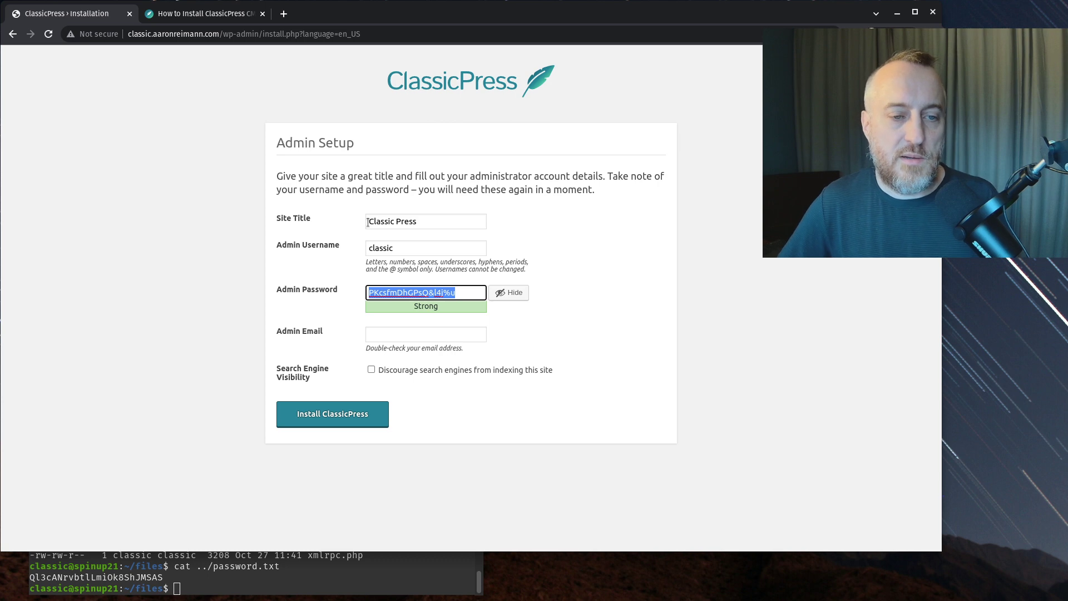
- Copy the generated admin password, fill in an admin email, and discourage search engines
{"action": "triple_click", "coordinate": [376, 295]}
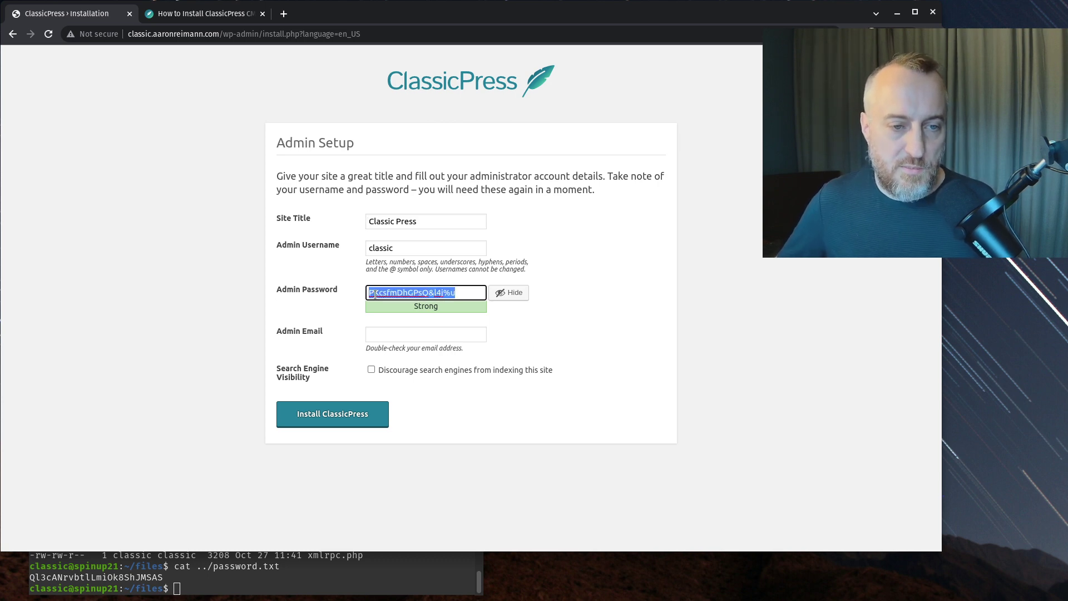
{"action": "right_click", "coordinate": [411, 291]}
{"action": "left_click", "coordinate": [430, 320]}
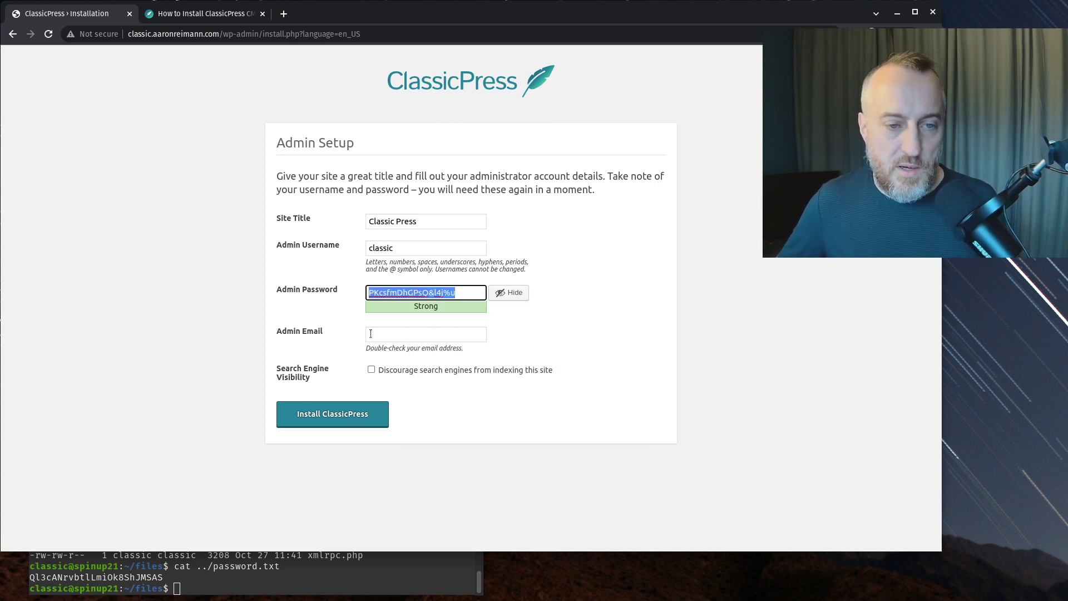
{"action": "left_click", "coordinate": [371, 337]}
{"action": "type", "text": "asdf@"}
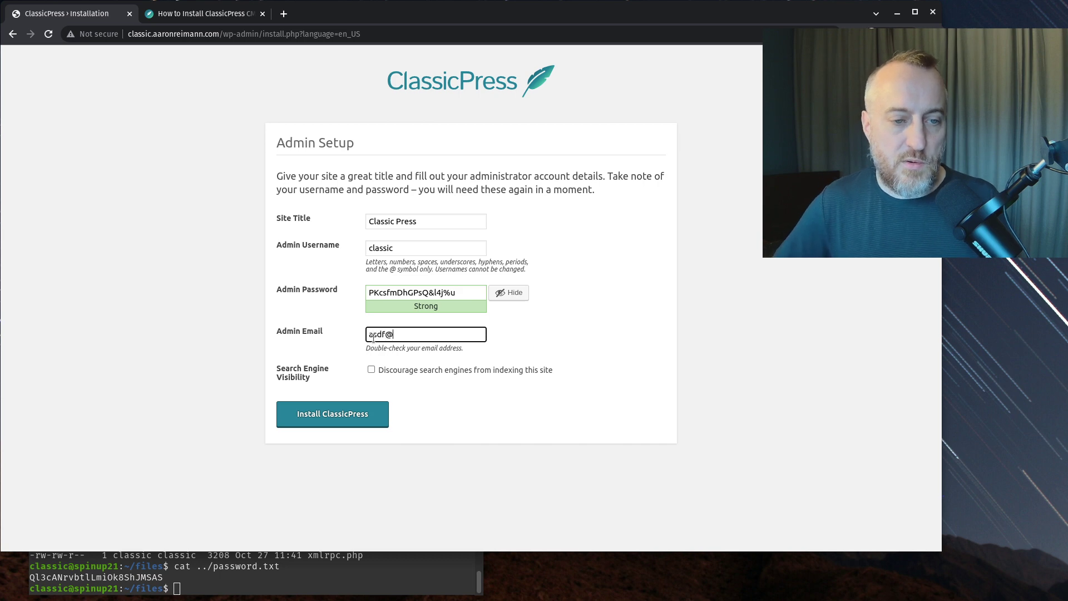
{"action": "type", "text": "asdfasdfkdfjd.com"}
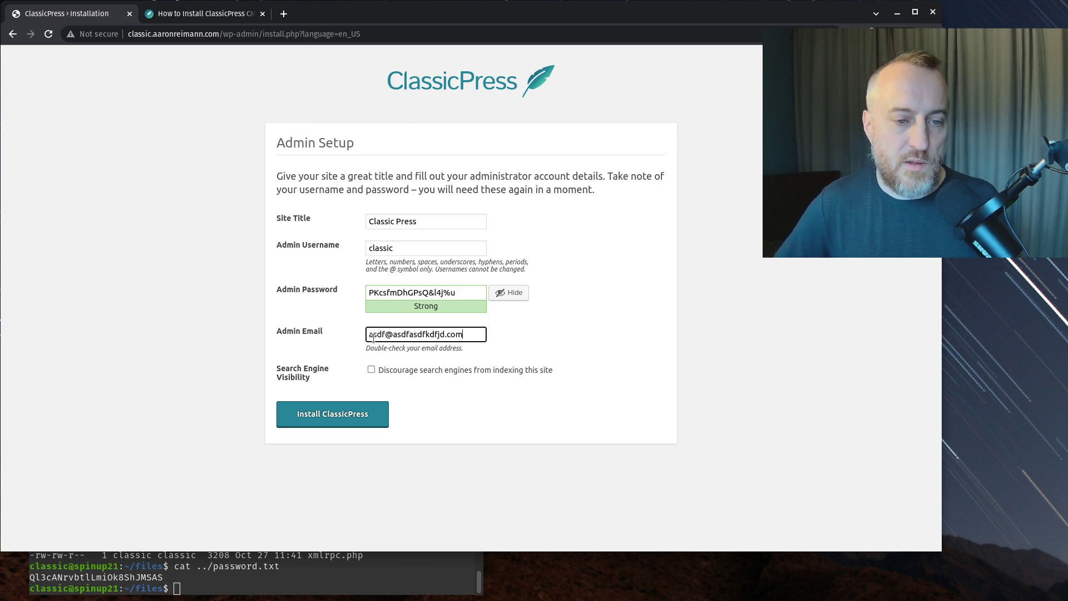
{"action": "left_click", "coordinate": [372, 369]}
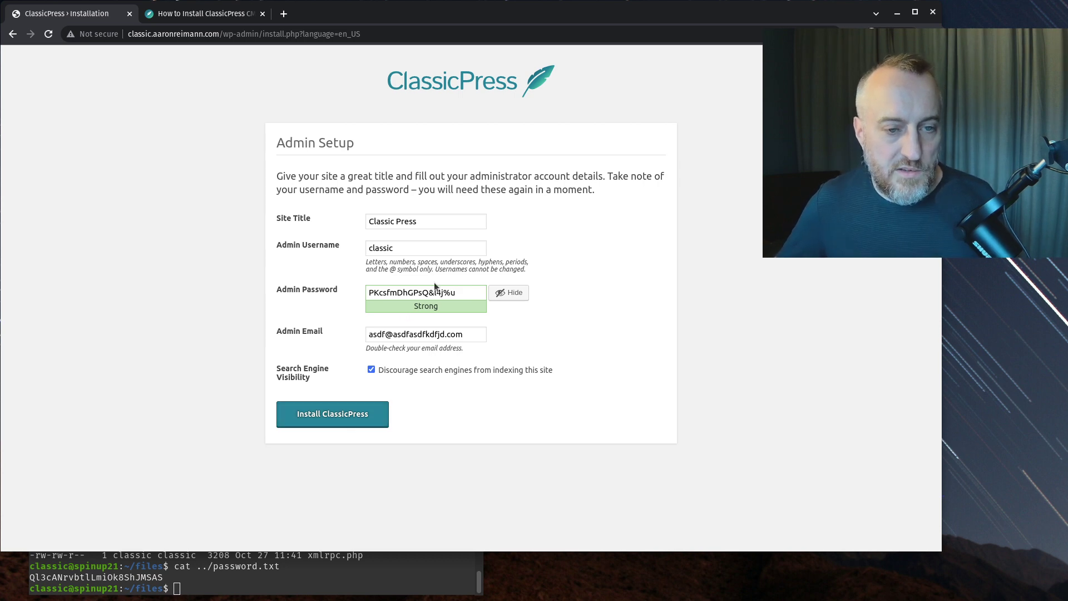
- Recopy the full admin password and install ClassicPress
{"action": "left_click_drag", "start_coordinate": [455, 293], "coordinate": [376, 289]}
{"action": "key", "text": "ctrl+a"}
{"action": "right_click", "coordinate": [398, 294]}
{"action": "left_click", "coordinate": [433, 315]}
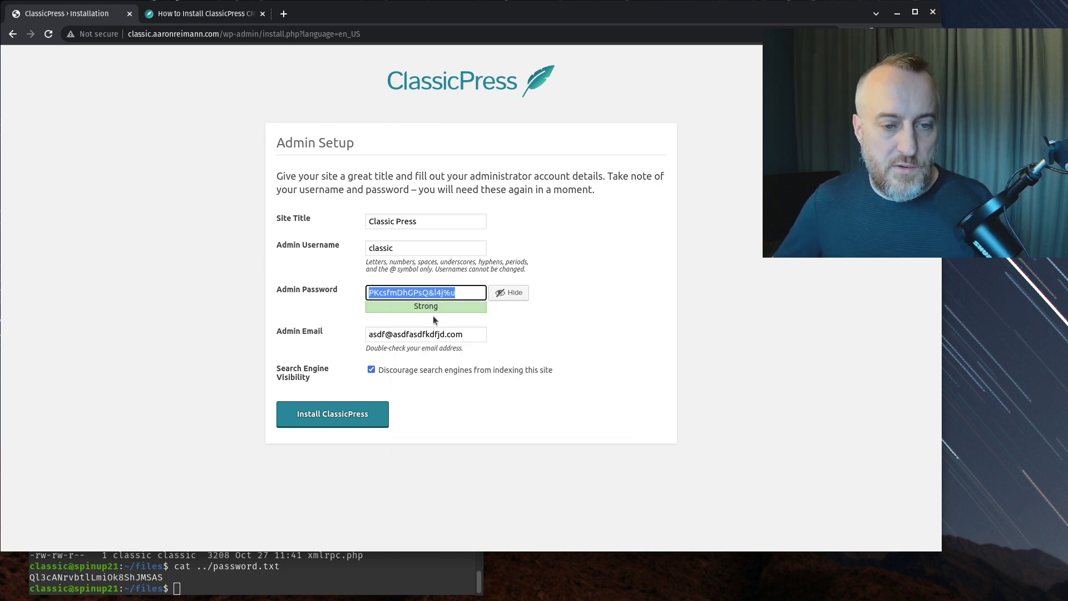
{"action": "left_click", "coordinate": [322, 419]}
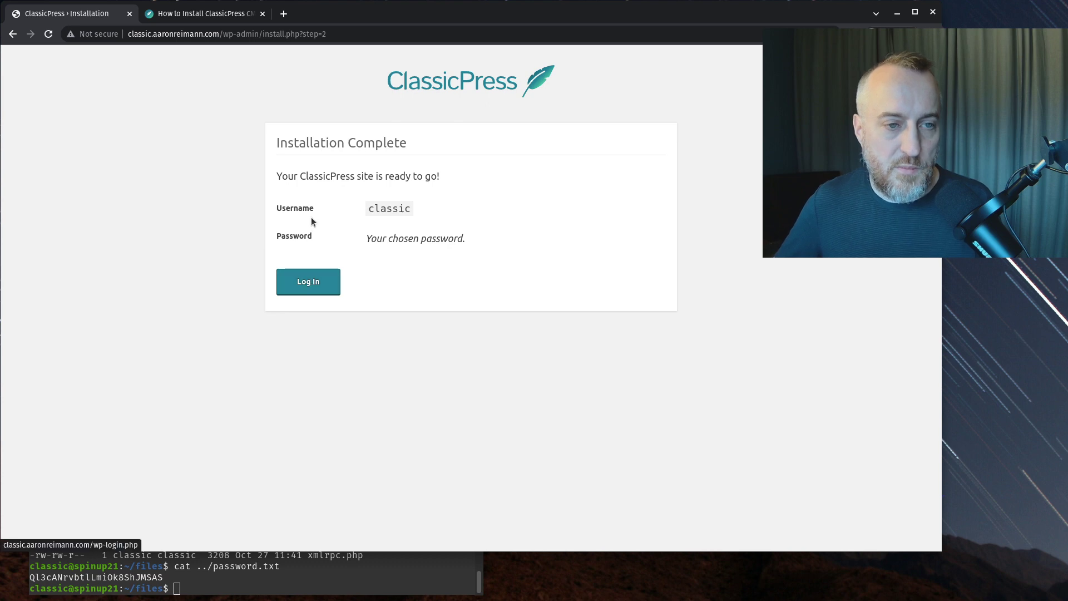
- Go to the login page and try signing in as classic with the pasted admin password
{"action": "left_click", "coordinate": [308, 282]}
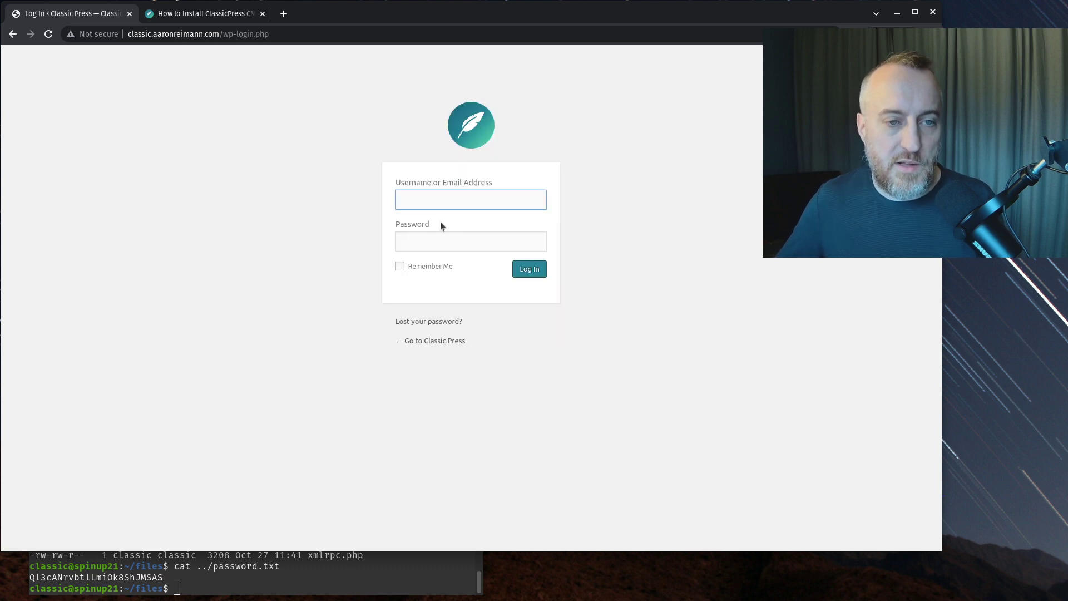
{"action": "type", "text": "classsi"}
{"action": "key", "text": "BackSpace"}
{"action": "key", "text": "BackSpace"}
{"action": "type", "text": "ic"}
{"action": "key", "text": "Tab"}
{"action": "key", "text": "ctrl+v"}
{"action": "key", "text": "Return"}
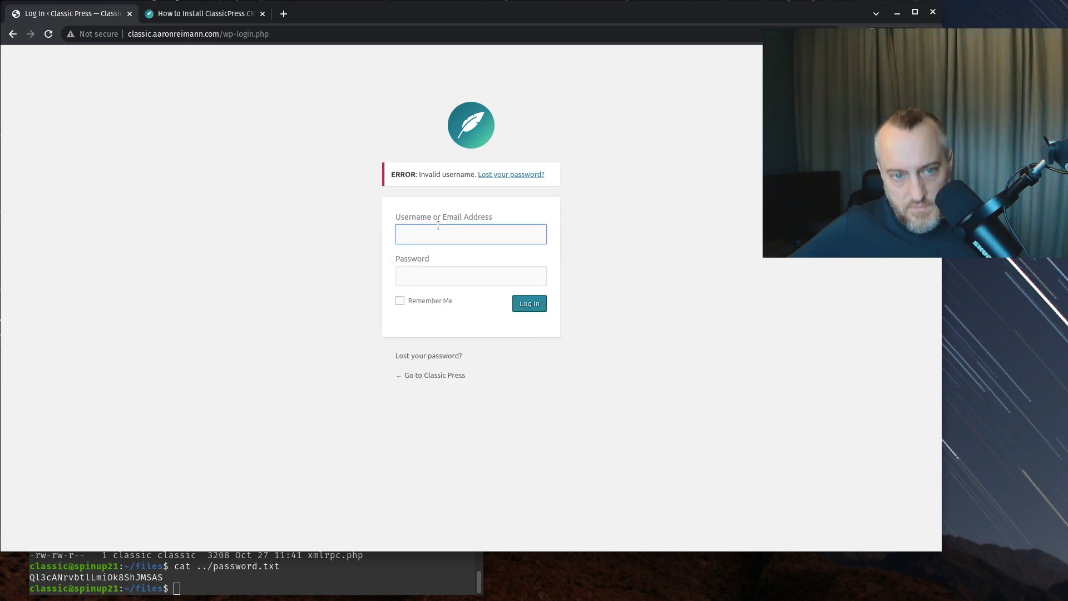
- Re-enter username classic and the pasted password, and log in to the Dashboard
{"action": "left_click", "coordinate": [437, 235]}
{"action": "type", "text": "classic"}
{"action": "left_click", "coordinate": [423, 276]}
{"action": "key", "text": "ctrl+v"}
{"action": "left_click", "coordinate": [527, 306]}
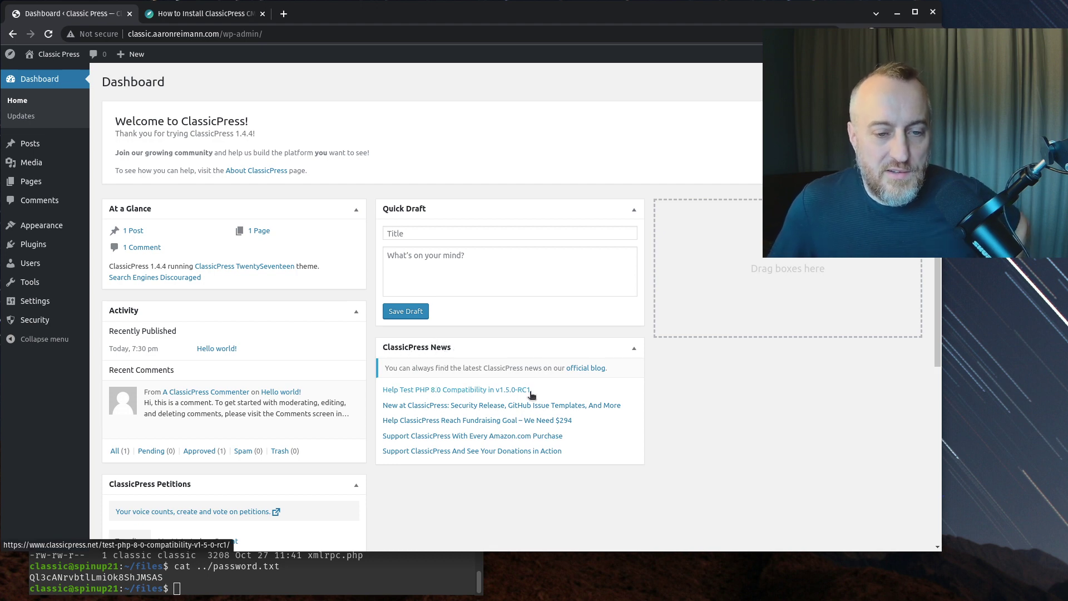
{"action": "left_click_drag", "start_coordinate": [541, 396], "coordinate": [382, 393]}
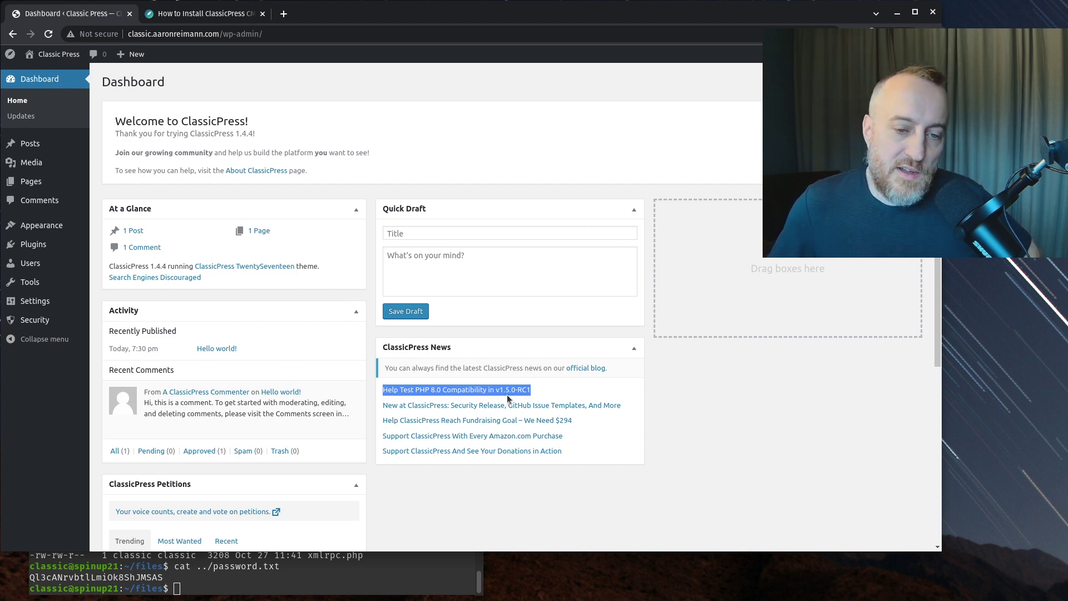
{"action": "left_click", "coordinate": [571, 387]}
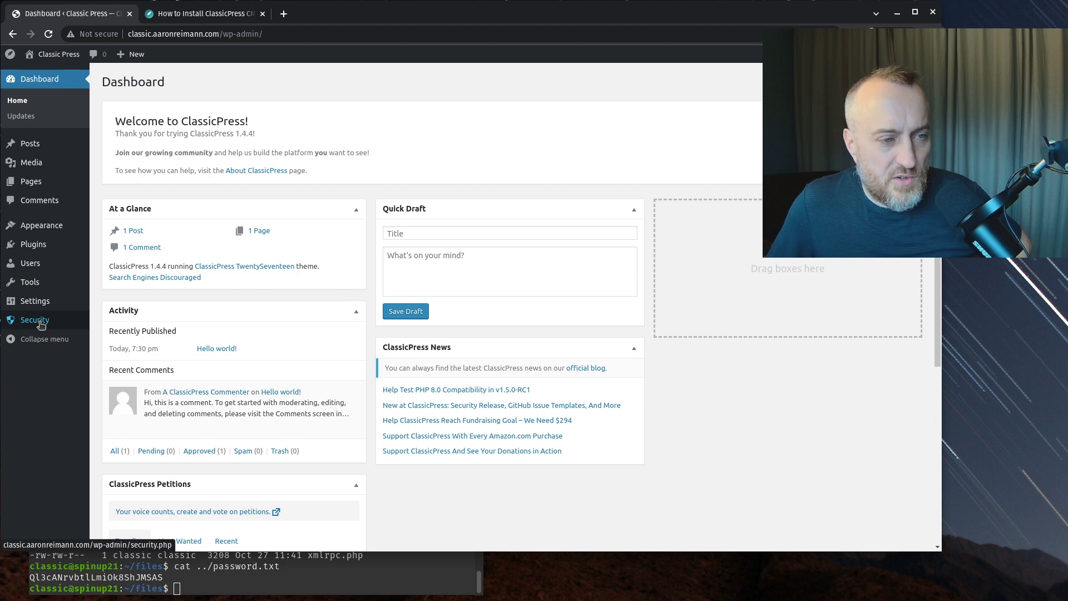
- Open the Security page and highlight its sentence about plugins with security-related settings
{"action": "left_click", "coordinate": [40, 324]}
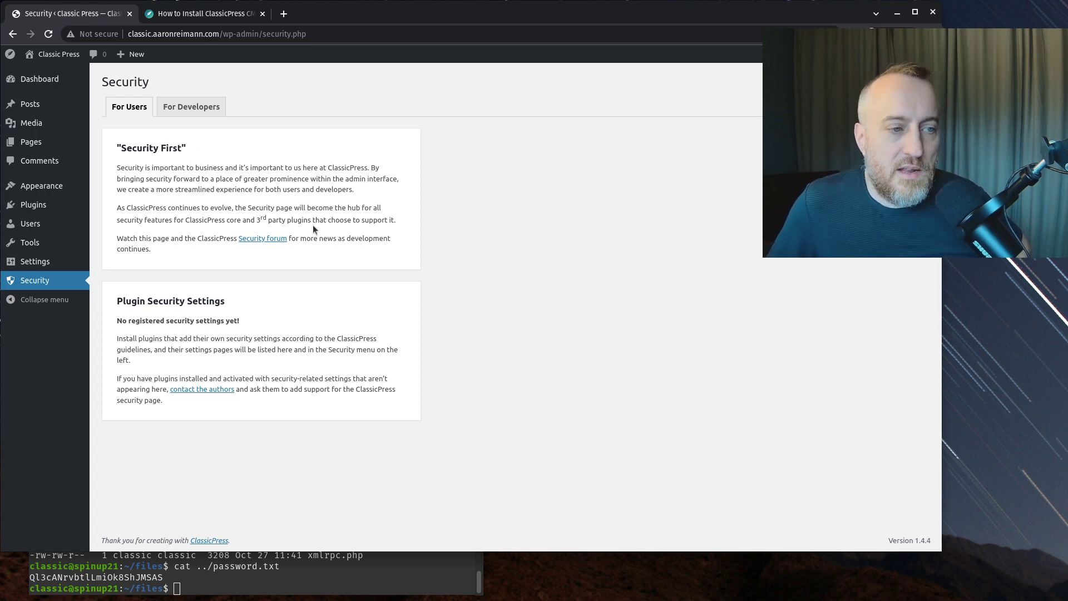
{"action": "left_click_drag", "start_coordinate": [115, 378], "coordinate": [294, 379]}
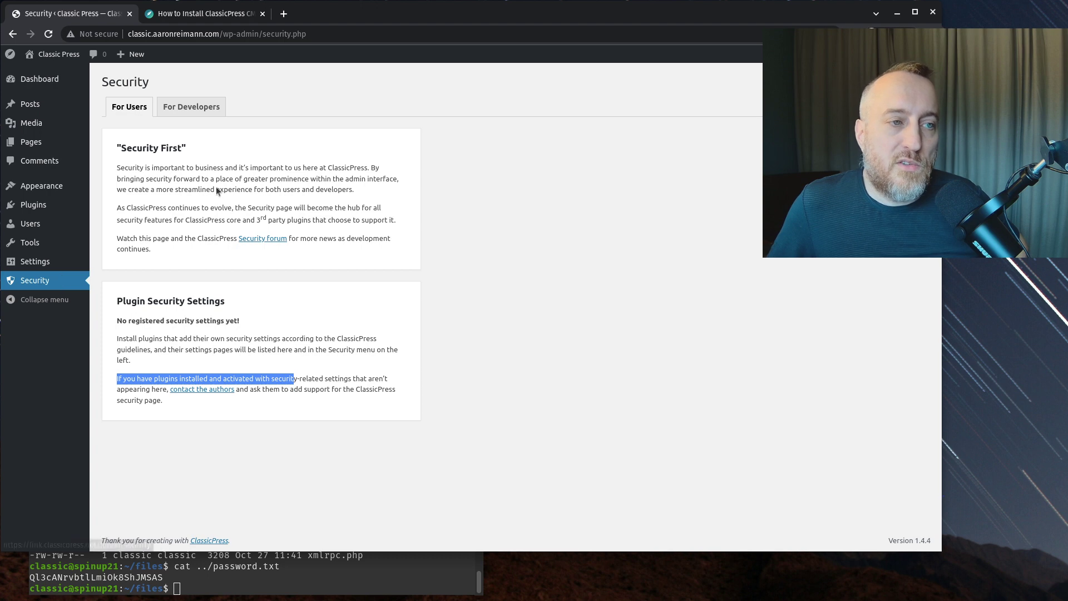
{"action": "mouse_move", "coordinate": [33, 242]}
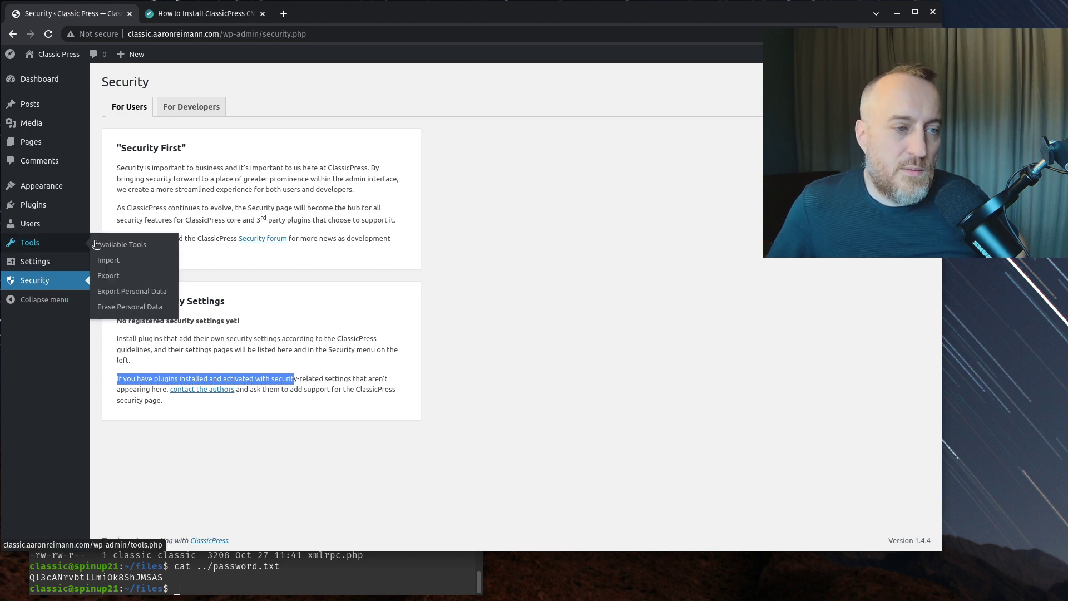
{"action": "mouse_move", "coordinate": [60, 266]}
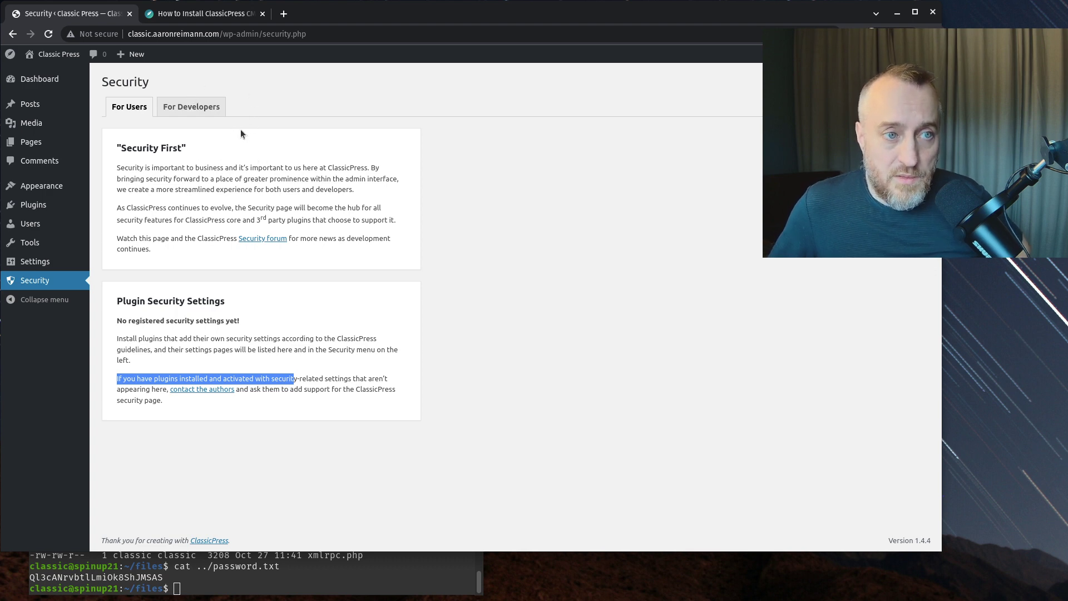
- Read the For Developers tab's add_security_page() documentation, then return to Dashboard Home
{"action": "left_click", "coordinate": [179, 111]}
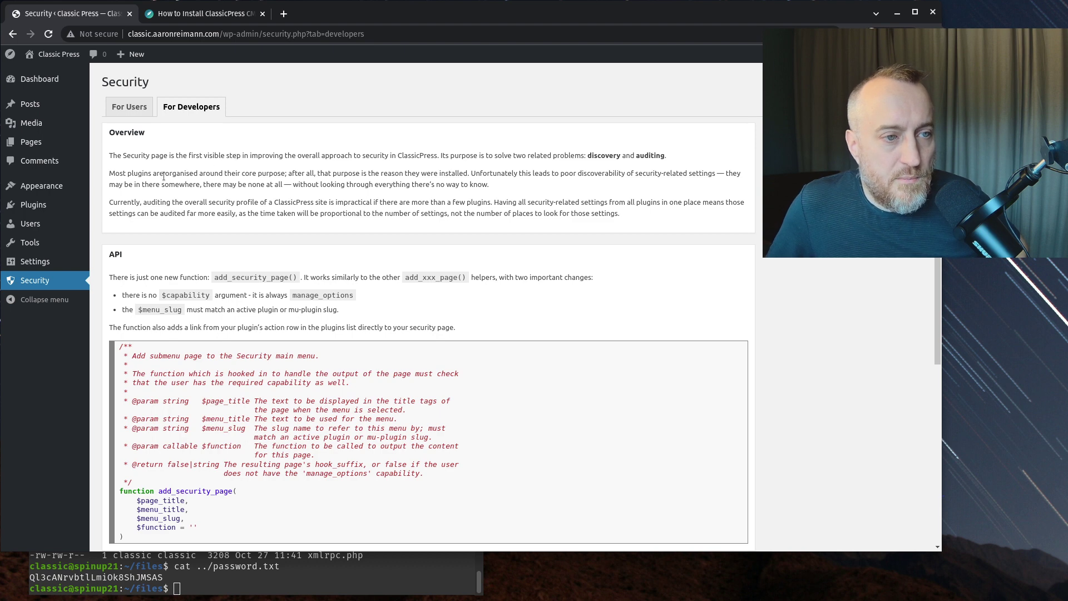
{"action": "left_click_drag", "start_coordinate": [180, 175], "coordinate": [200, 174]}
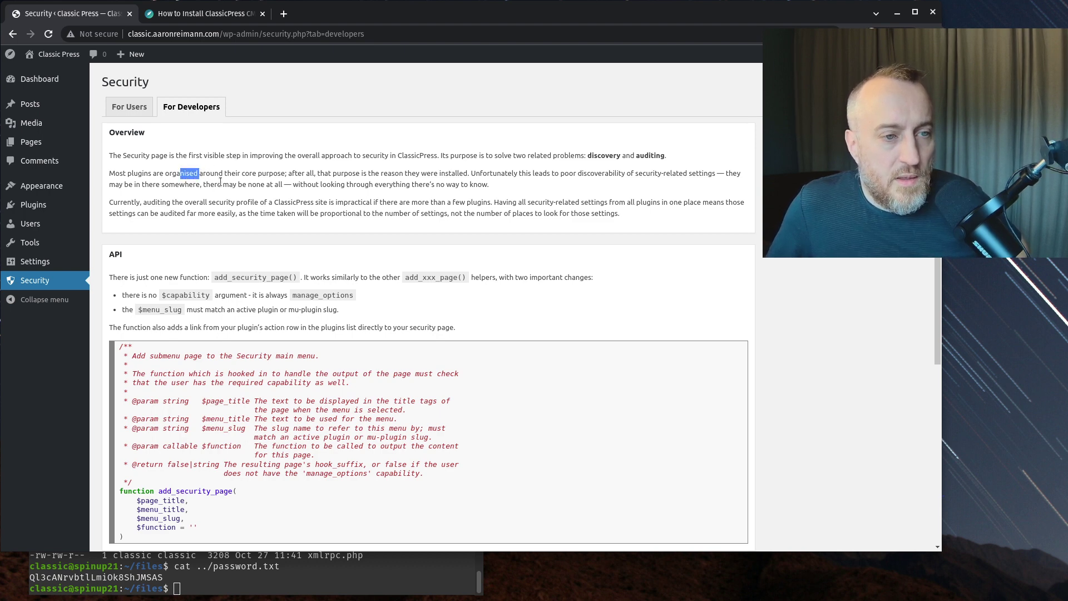
{"action": "left_click", "coordinate": [213, 176]}
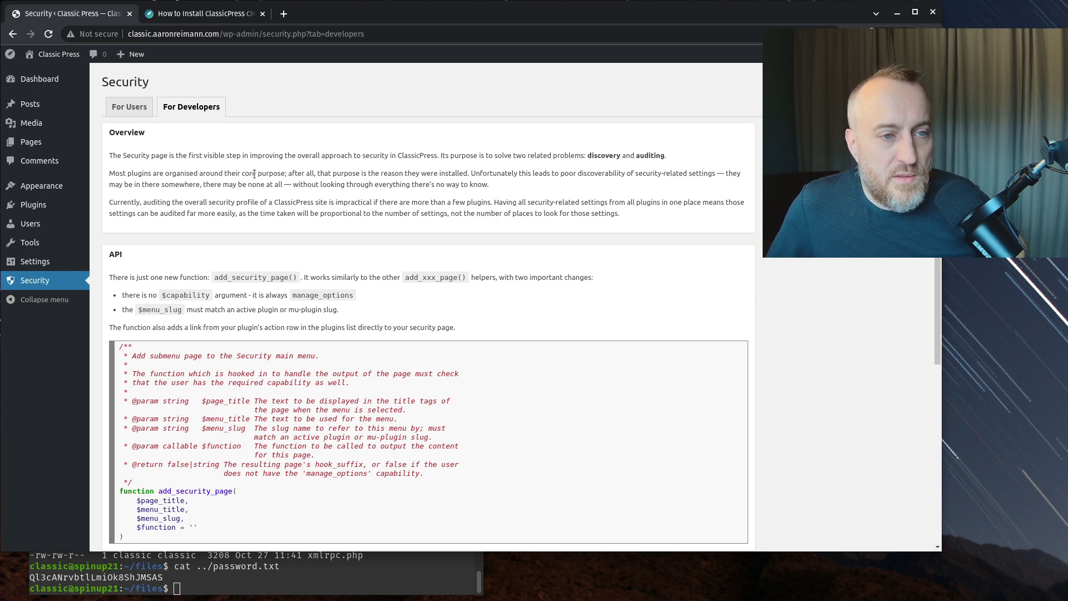
{"action": "scroll", "coordinate": [299, 175], "scroll_direction": "down", "scroll_amount": 3}
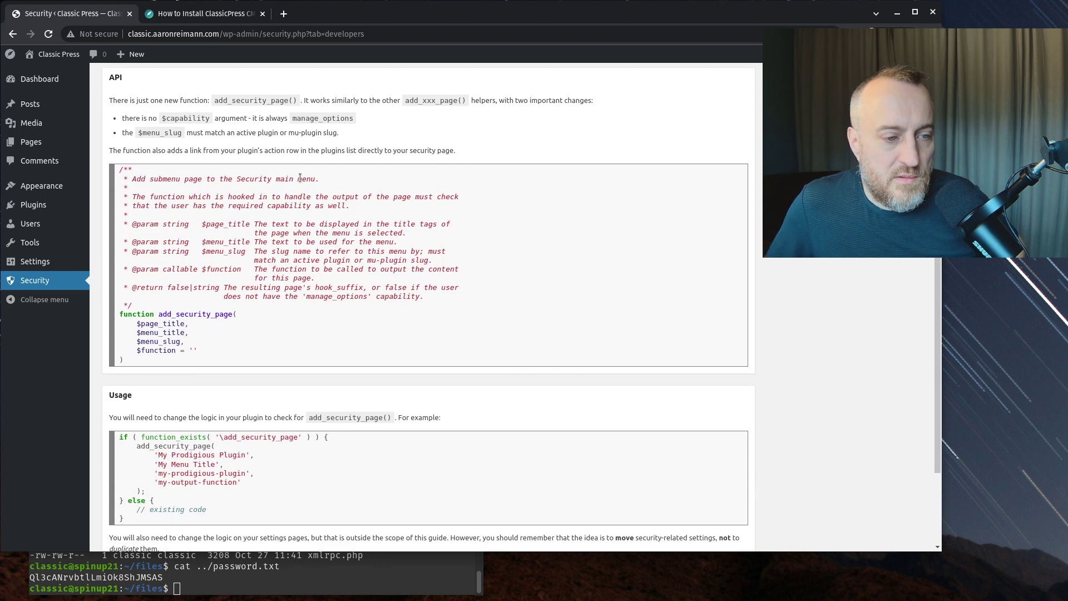
{"action": "scroll", "coordinate": [300, 183], "scroll_direction": "down", "scroll_amount": 2}
{"action": "scroll", "coordinate": [292, 212], "scroll_direction": "up", "scroll_amount": 1}
{"action": "scroll", "coordinate": [182, 234], "scroll_direction": "down", "scroll_amount": 1}
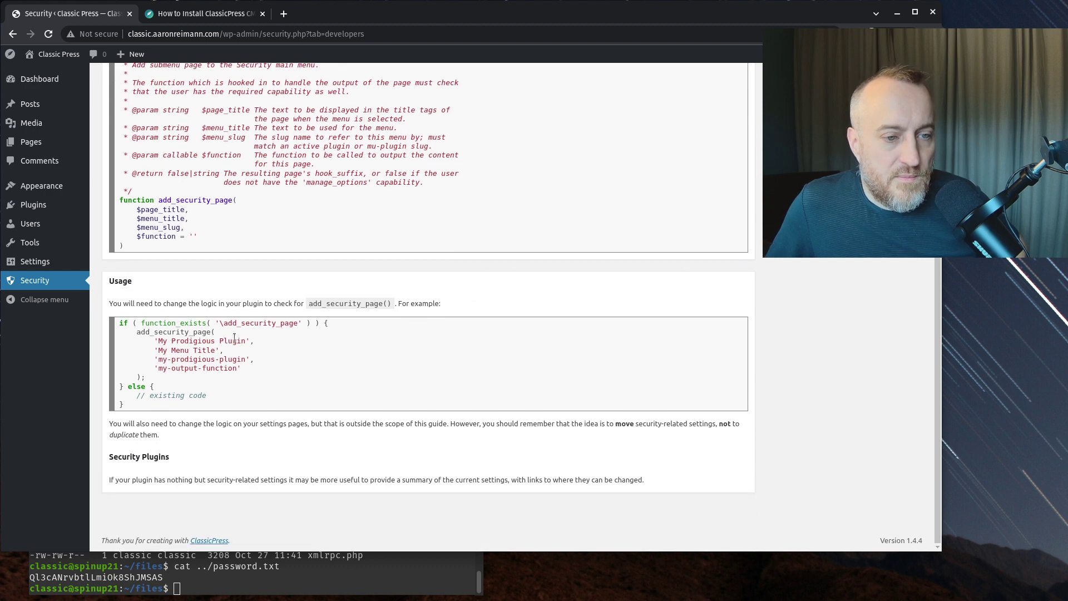
{"action": "scroll", "coordinate": [179, 451], "scroll_direction": "up", "scroll_amount": 5}
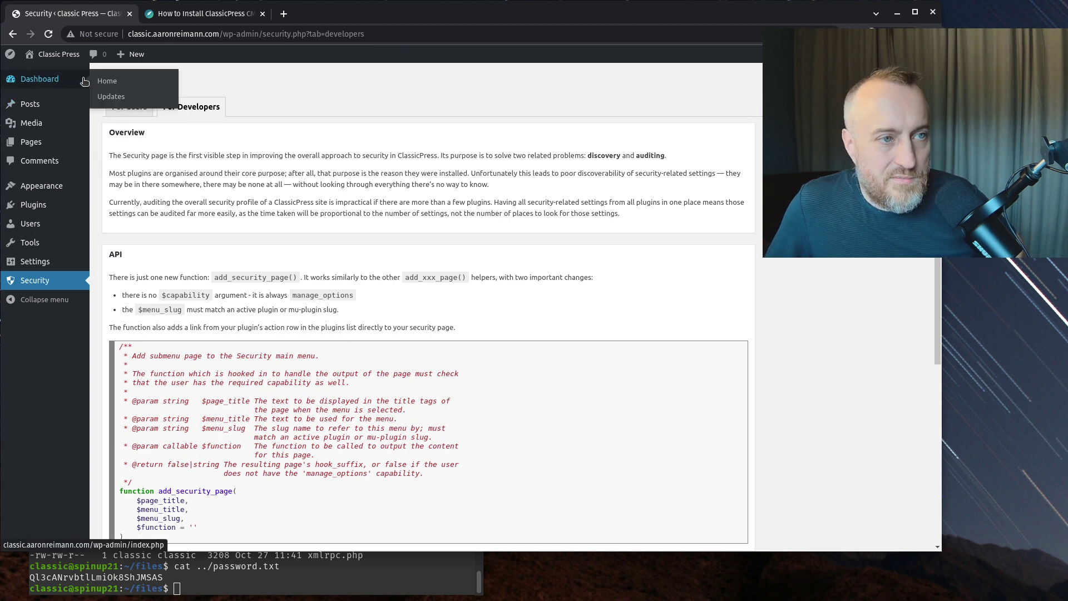
{"action": "left_click", "coordinate": [98, 82]}
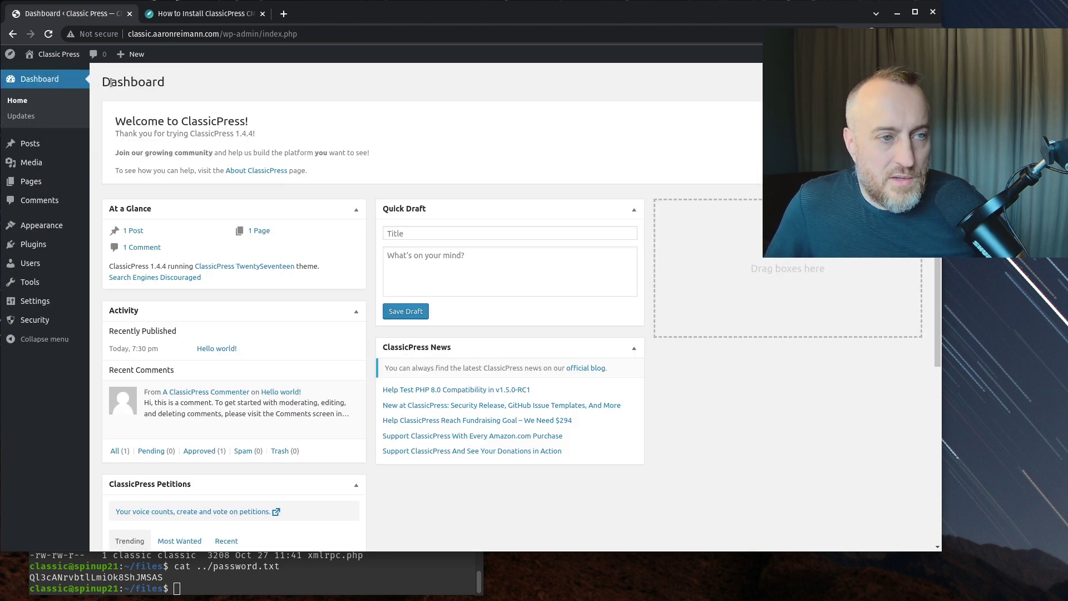
- Open the live site in a new tab, scroll its Hello world! post, and return to the Dashboard
{"action": "mouse_move", "coordinate": [63, 56]}
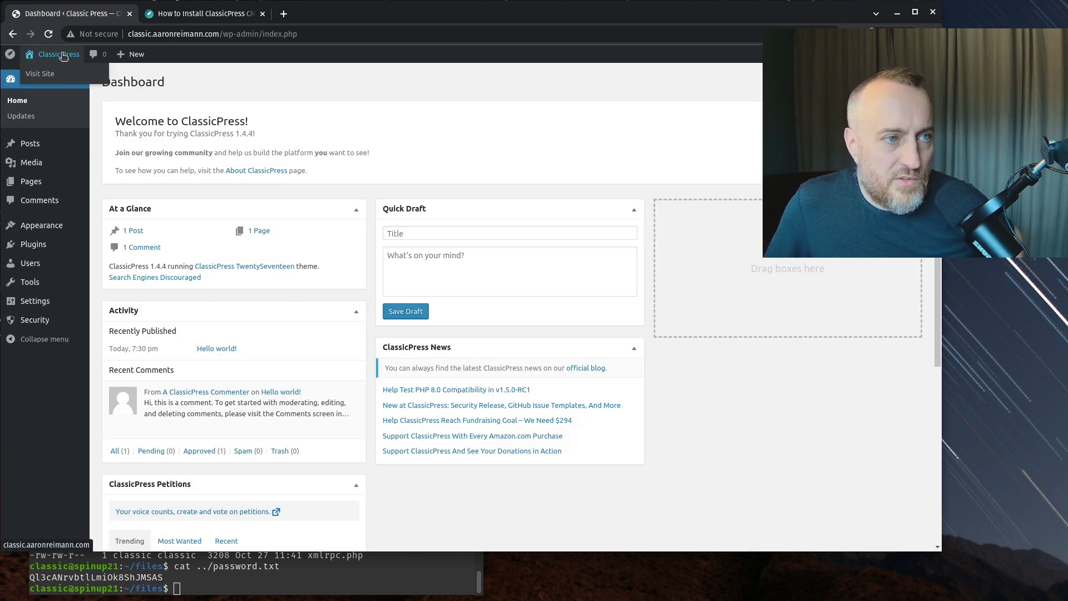
{"action": "middle_click", "coordinate": [40, 73]}
{"action": "left_click", "coordinate": [190, 15]}
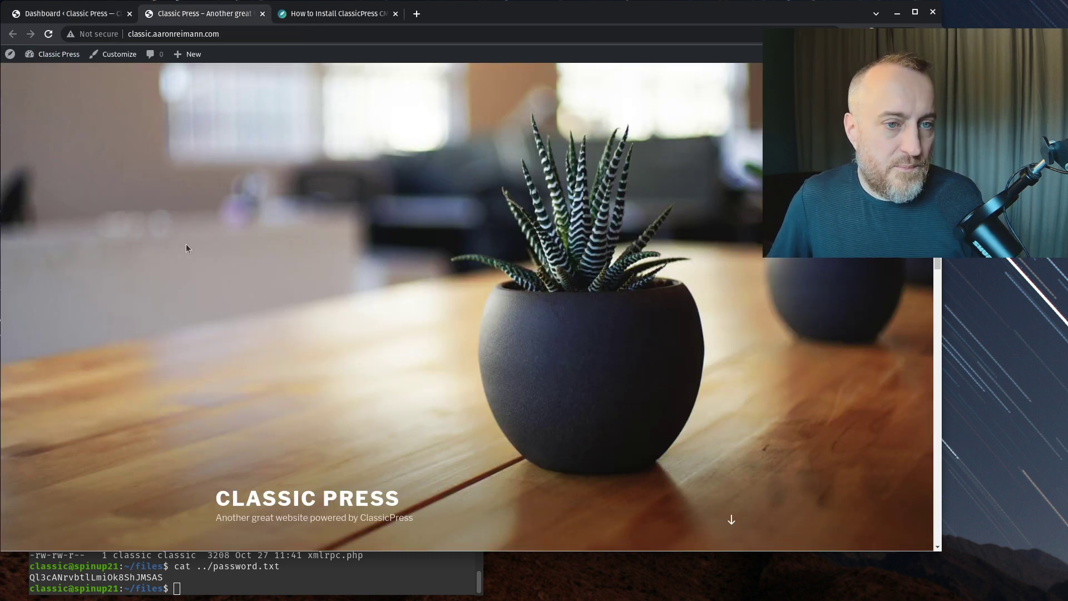
{"action": "scroll", "coordinate": [237, 328], "scroll_direction": "down", "scroll_amount": 7}
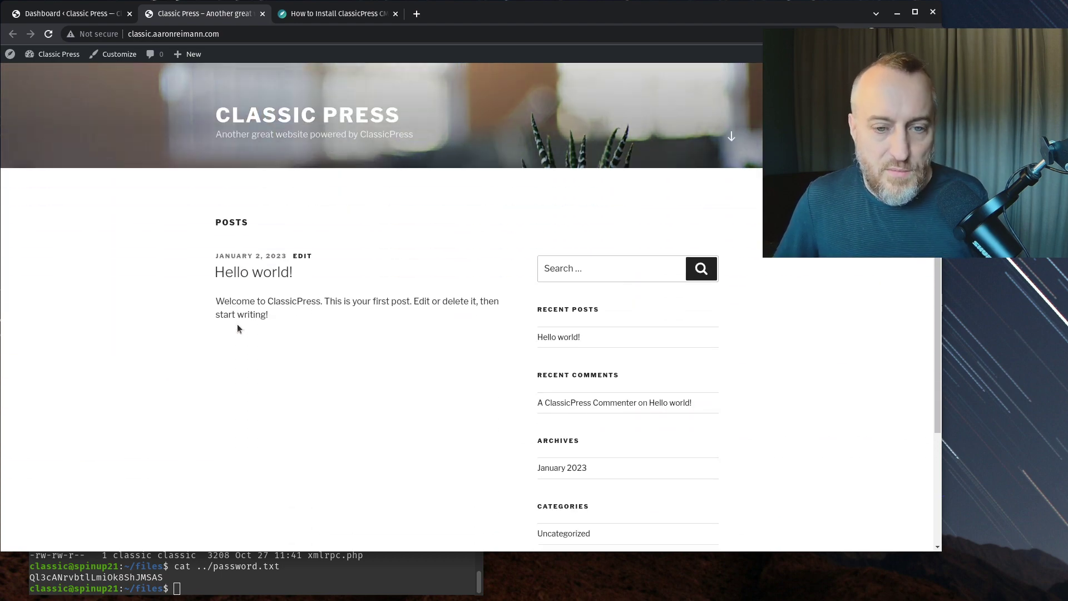
{"action": "scroll", "coordinate": [237, 328], "scroll_direction": "down", "scroll_amount": 5}
{"action": "scroll", "coordinate": [237, 328], "scroll_direction": "up", "scroll_amount": 7}
{"action": "scroll", "coordinate": [233, 337], "scroll_direction": "up", "scroll_amount": 5}
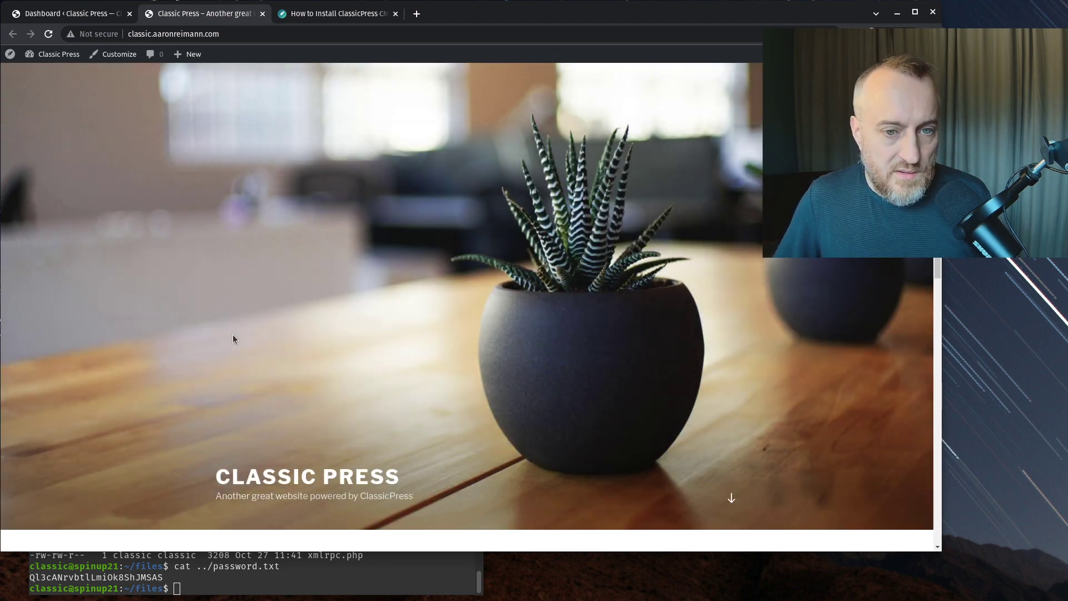
{"action": "left_click", "coordinate": [61, 13]}
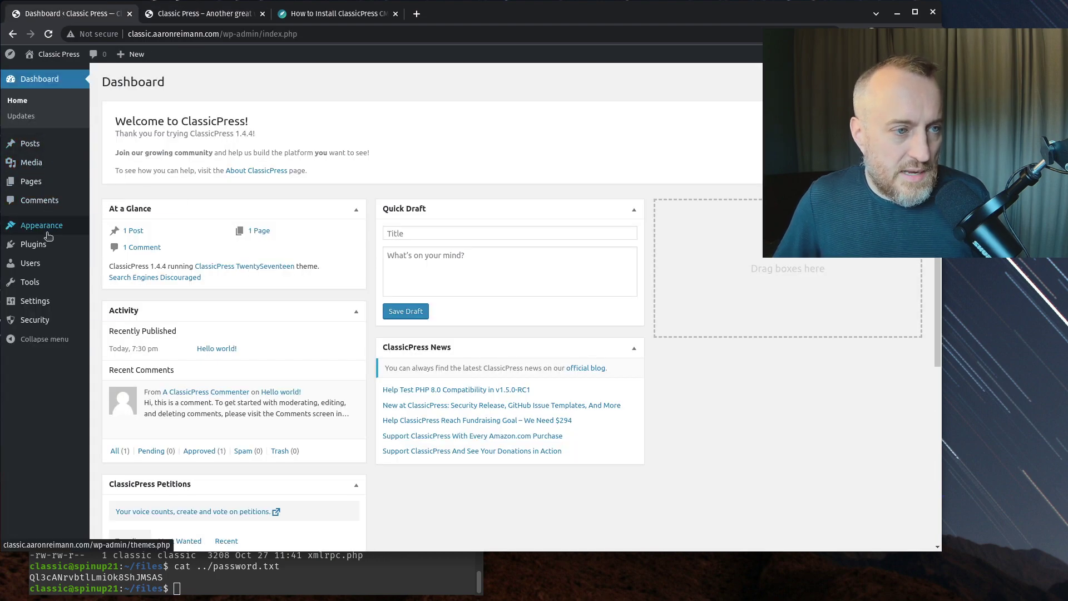
- In Appearance > Themes, check ClassicPress TwentySeventeen's details showing it is a Twenty Seventeen child theme
{"action": "left_click", "coordinate": [98, 226]}
{"action": "mouse_move", "coordinate": [210, 253]}
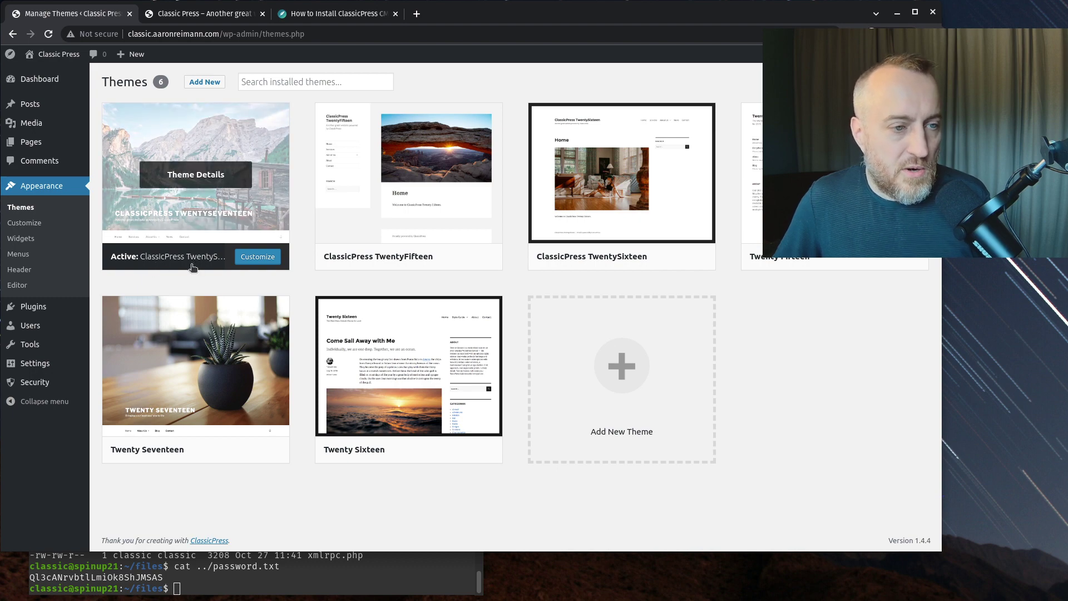
{"action": "left_click", "coordinate": [207, 220]}
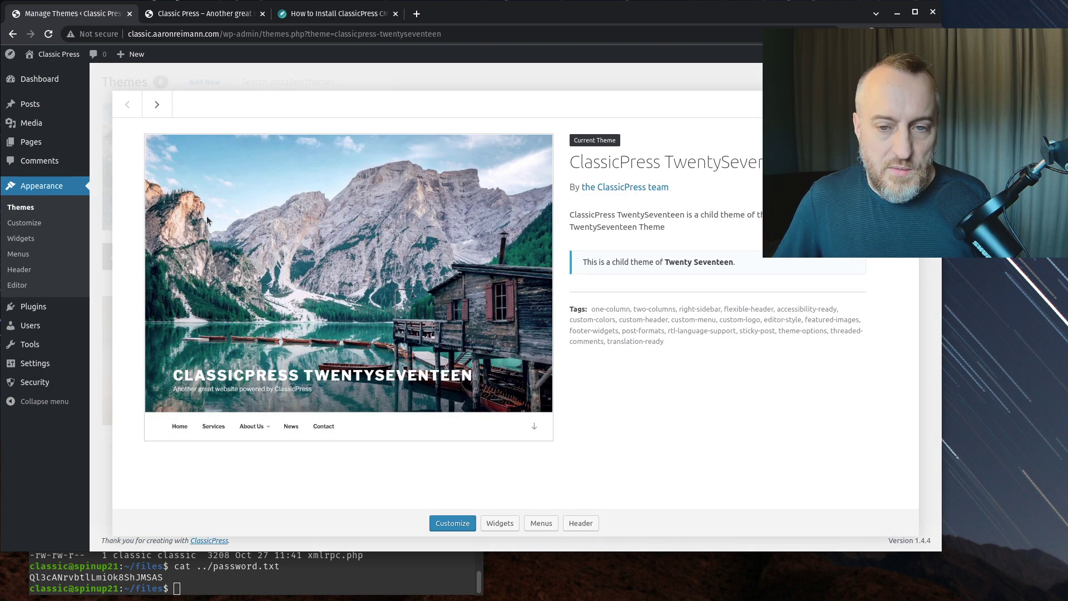
{"action": "left_click_drag", "start_coordinate": [588, 262], "coordinate": [734, 265]}
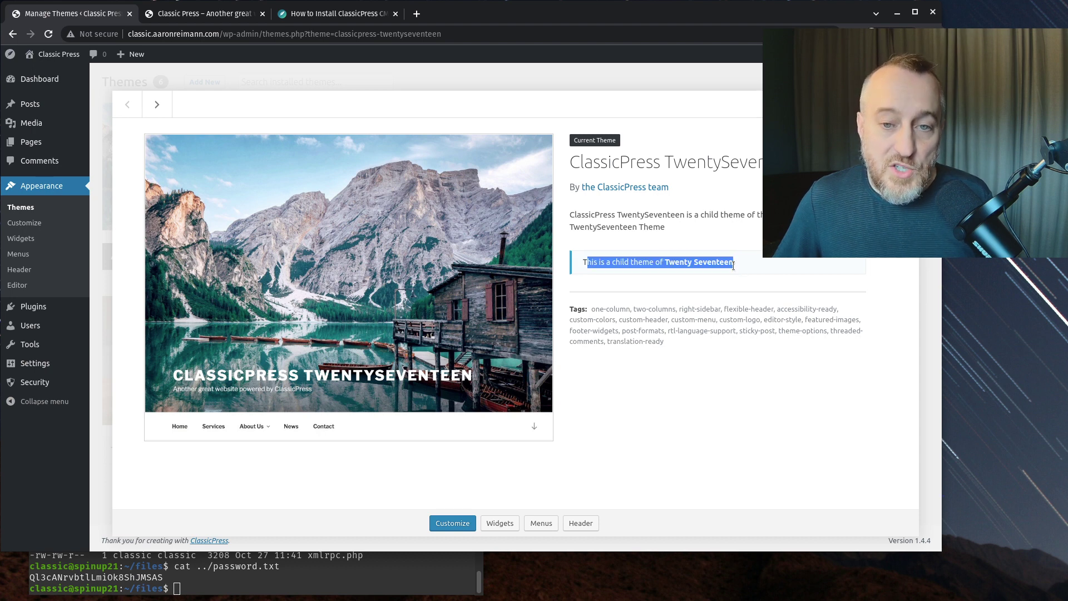
{"action": "left_click", "coordinate": [698, 263]}
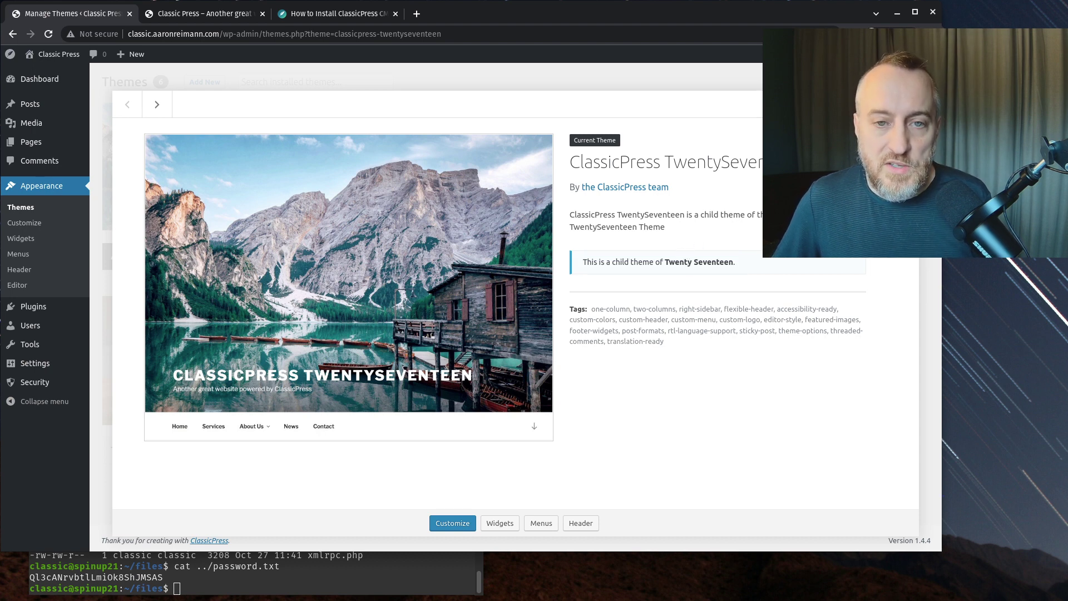
{"action": "key", "text": "Escape"}
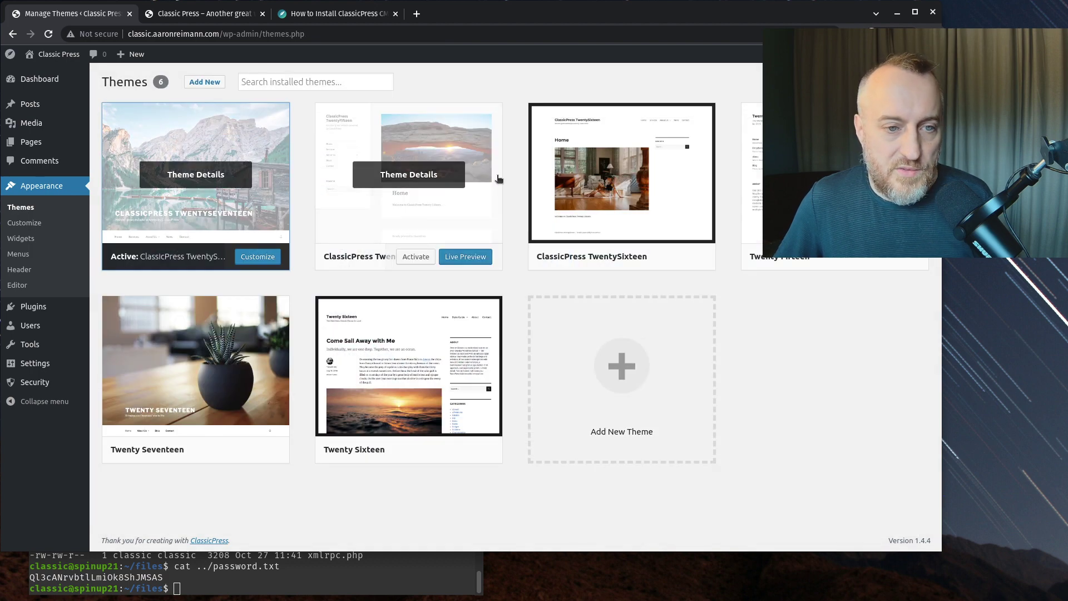
{"action": "mouse_move", "coordinate": [399, 382]}
{"action": "mouse_move", "coordinate": [590, 216]}
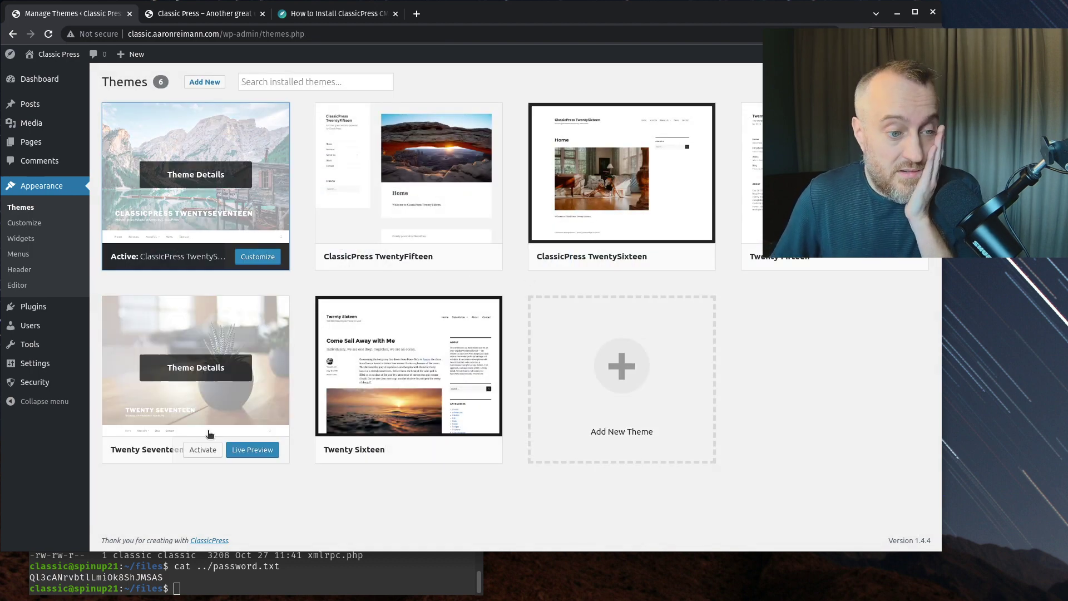
{"action": "mouse_move", "coordinate": [410, 414]}
{"action": "mouse_move", "coordinate": [834, 184]}
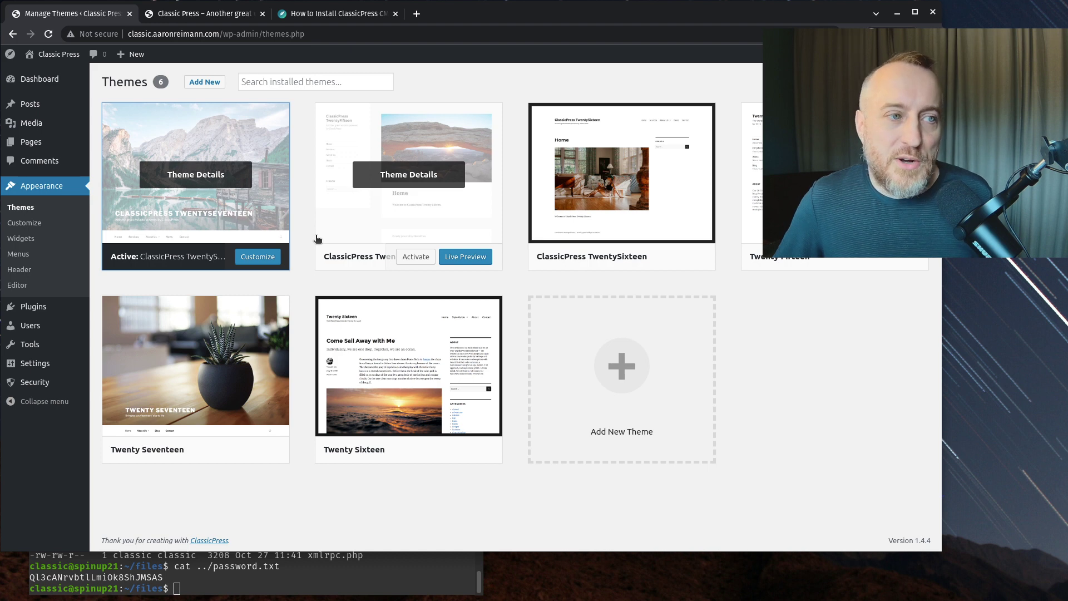
{"action": "mouse_move", "coordinate": [74, 105]}
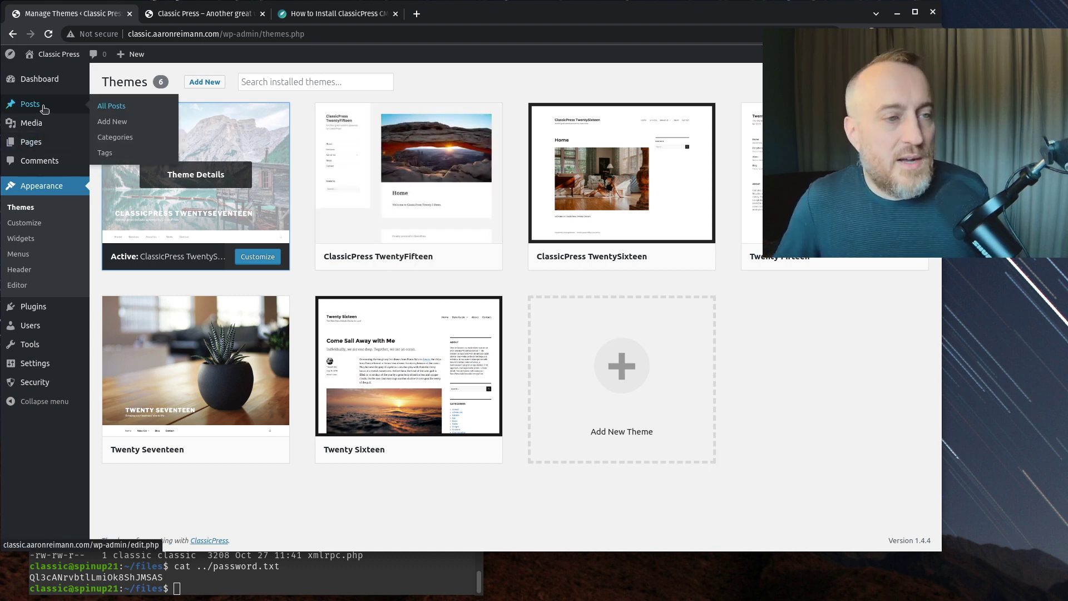
- Open the Hello world! post in the editor, in Visual mode
{"action": "left_click", "coordinate": [123, 109]}
{"action": "mouse_move", "coordinate": [183, 164]}
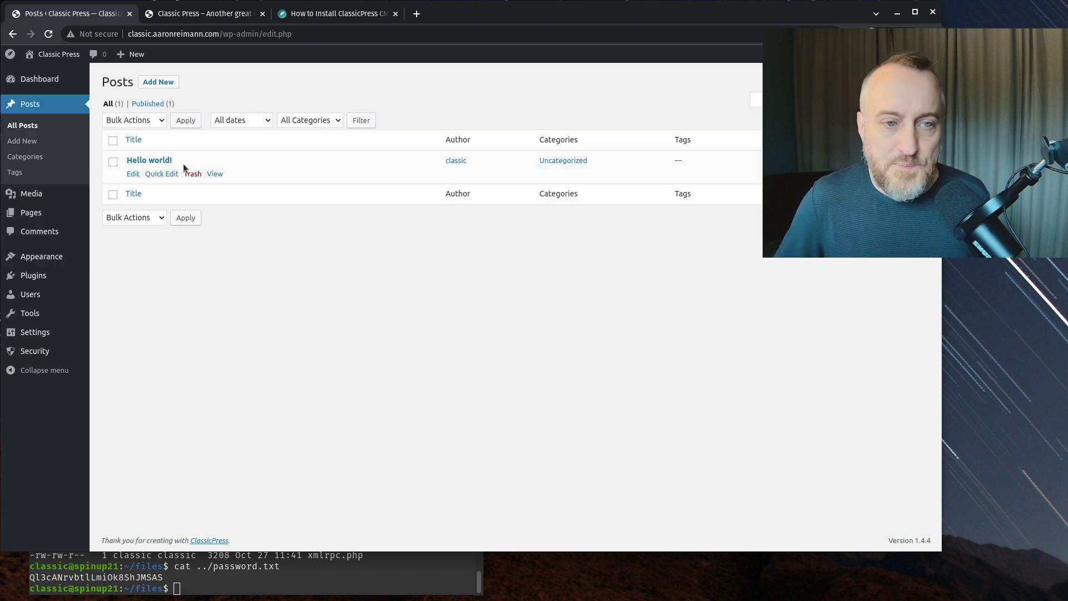
{"action": "left_click", "coordinate": [132, 174]}
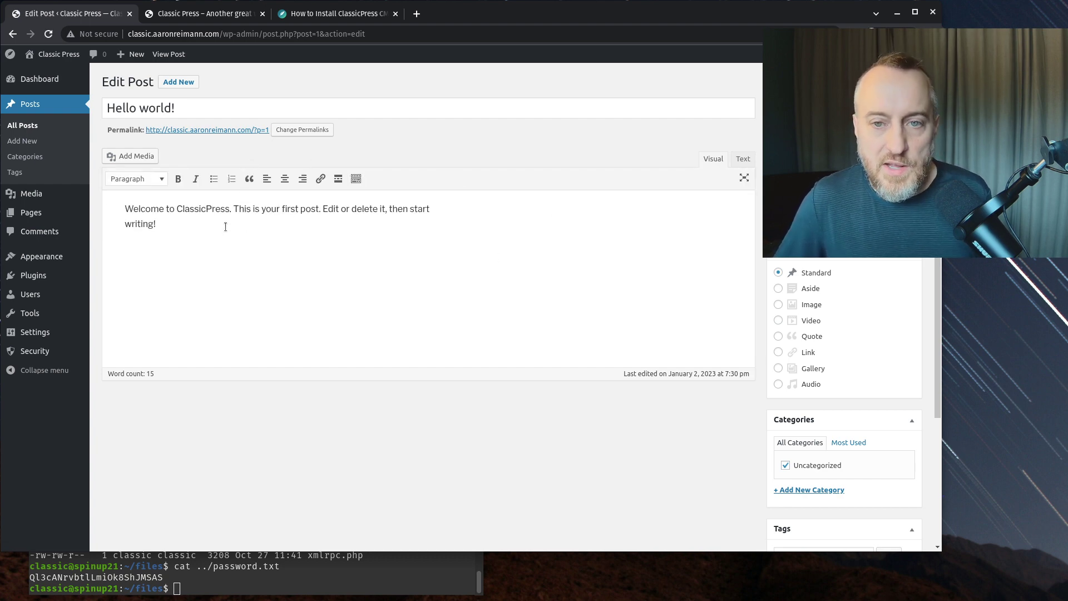
{"action": "left_click", "coordinate": [751, 159]}
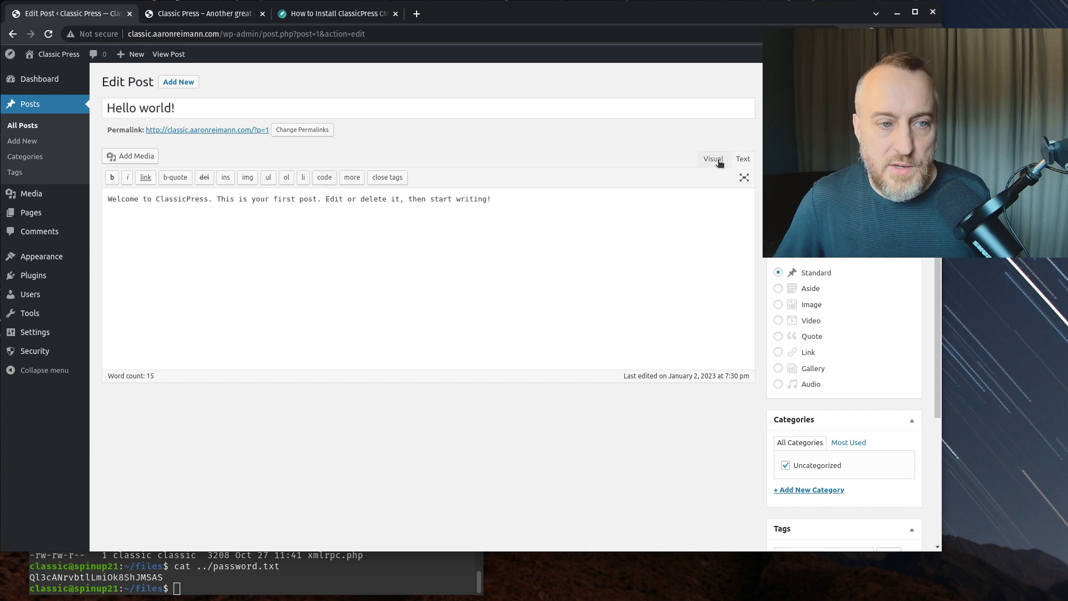
{"action": "left_click", "coordinate": [716, 160]}
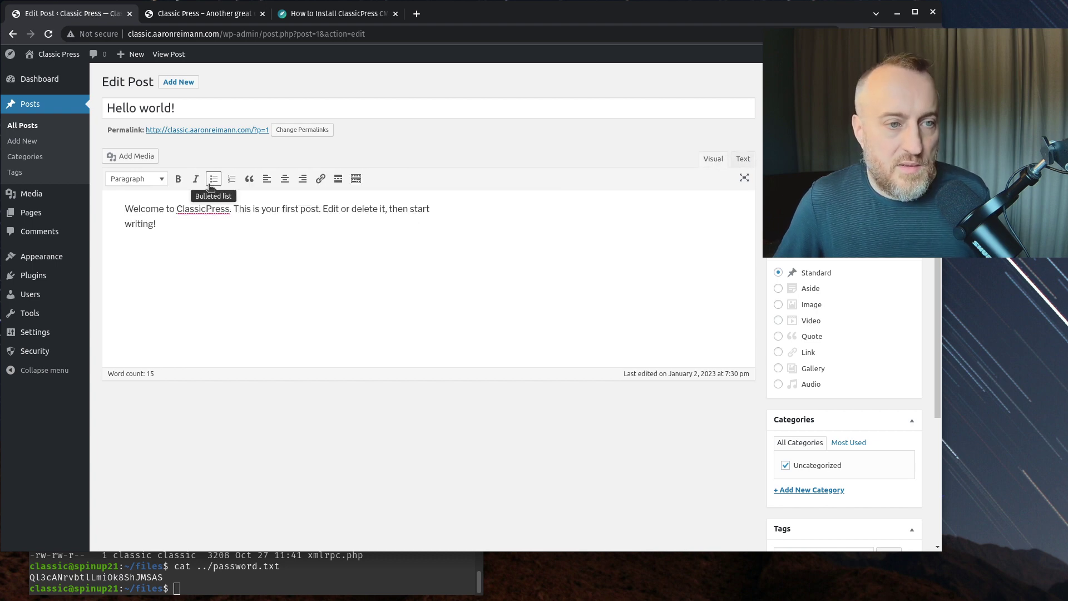
- Make 'Welcome' bold and italic, view the post as HTML, then go to Posts > Categories
{"action": "double_click", "coordinate": [147, 209]}
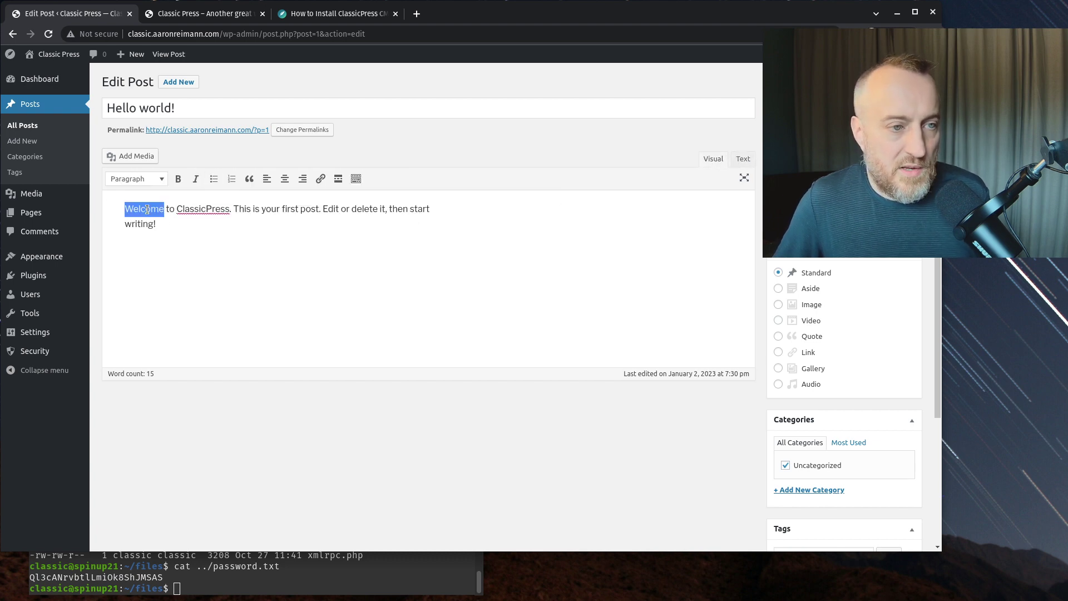
{"action": "left_click", "coordinate": [178, 178]}
{"action": "left_click", "coordinate": [196, 179]}
{"action": "left_click", "coordinate": [253, 257]}
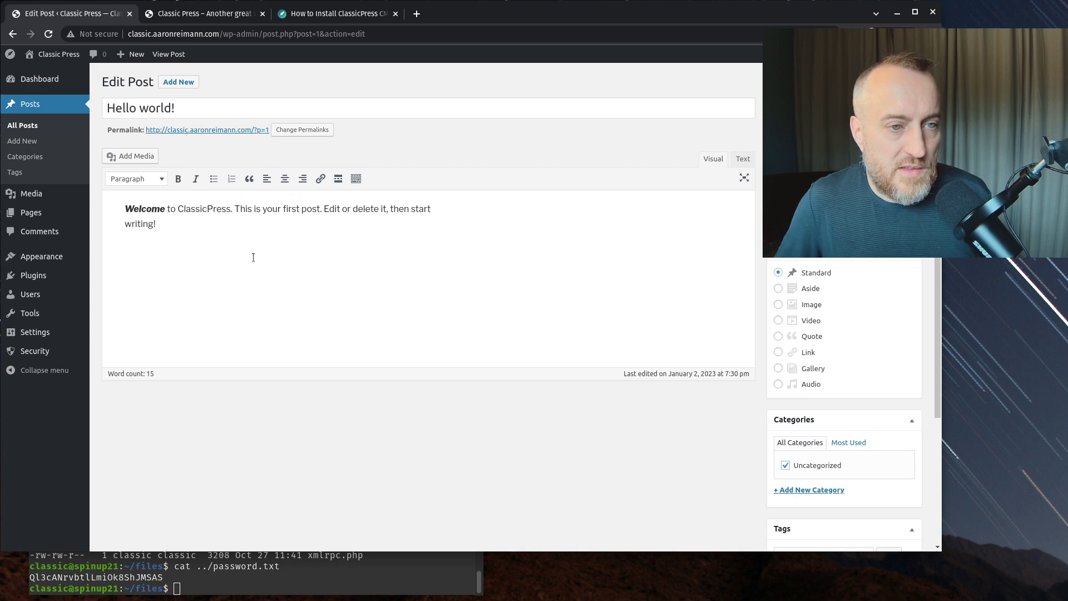
{"action": "left_click", "coordinate": [744, 159]}
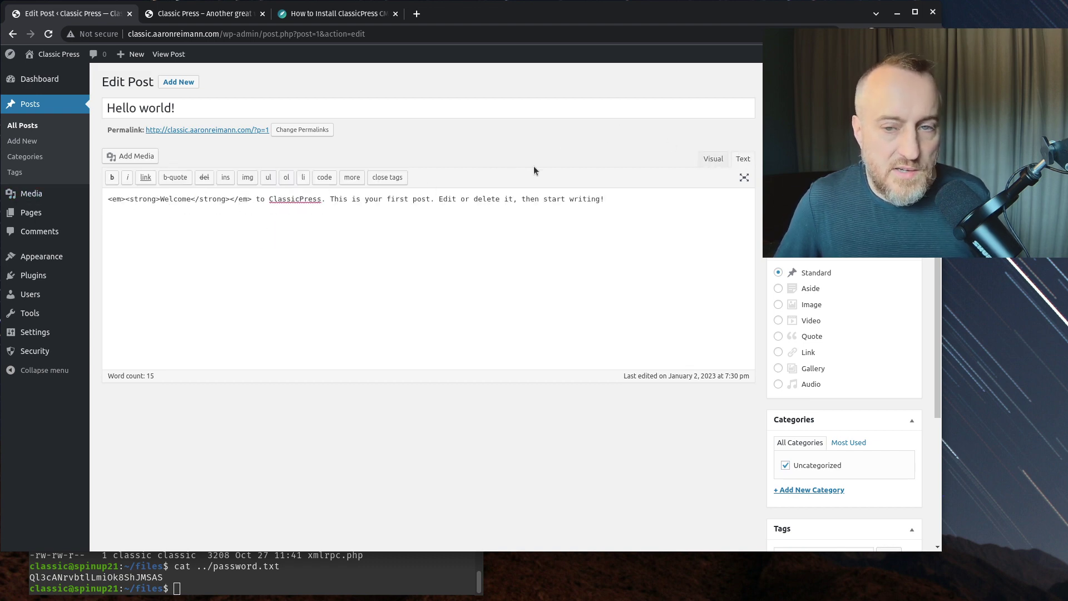
{"action": "left_click", "coordinate": [25, 157]}
- Leave the unsaved post, visit Media and All Pages, and open Sample Page in Visual mode
{"action": "left_click", "coordinate": [556, 101]}
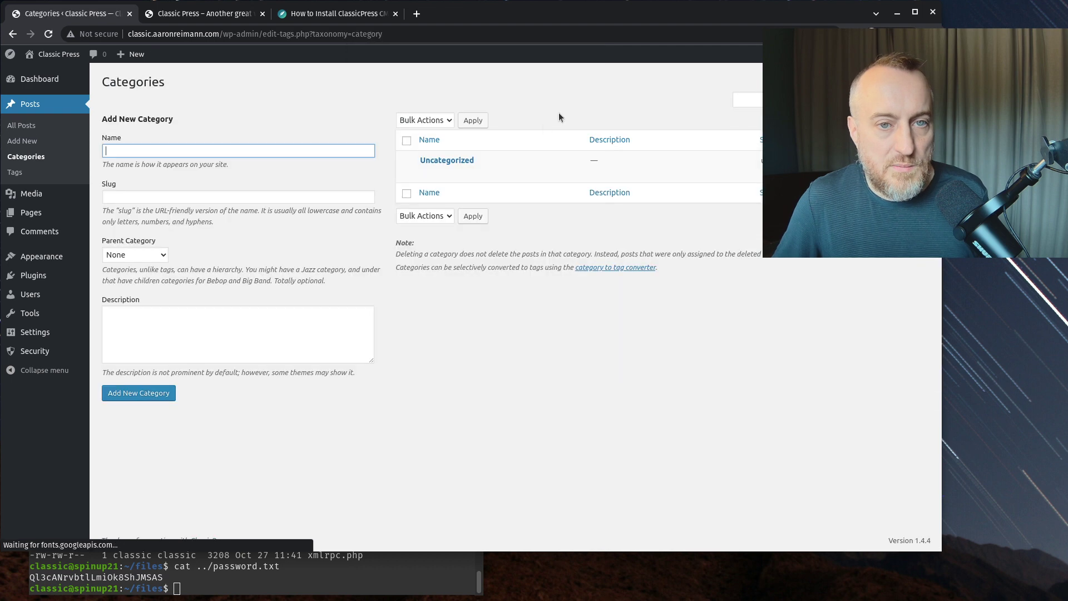
{"action": "left_click", "coordinate": [28, 194]}
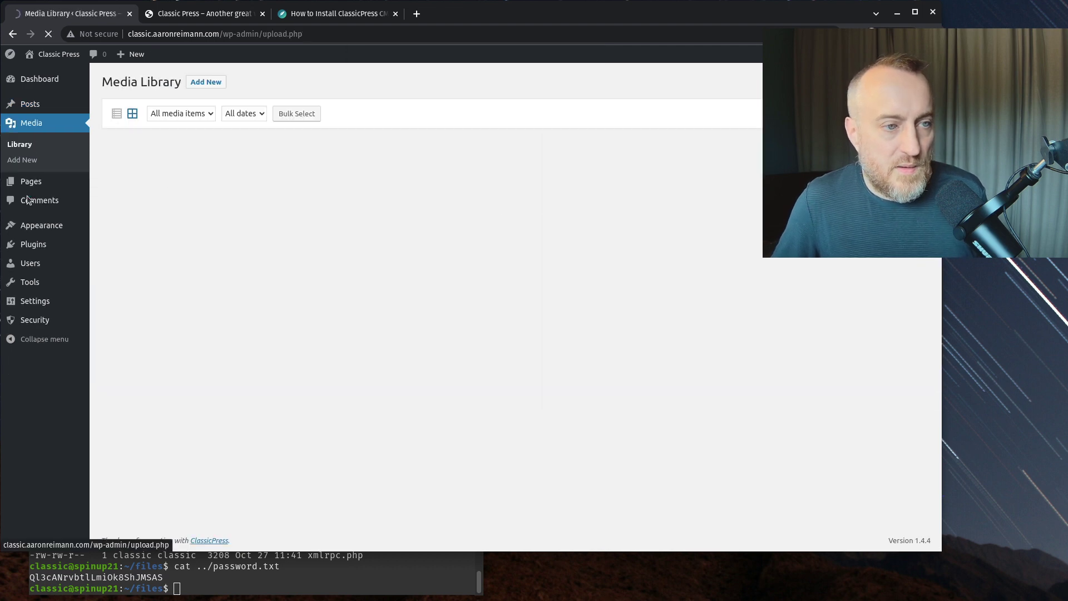
{"action": "mouse_move", "coordinate": [31, 184]}
{"action": "left_click", "coordinate": [108, 183]}
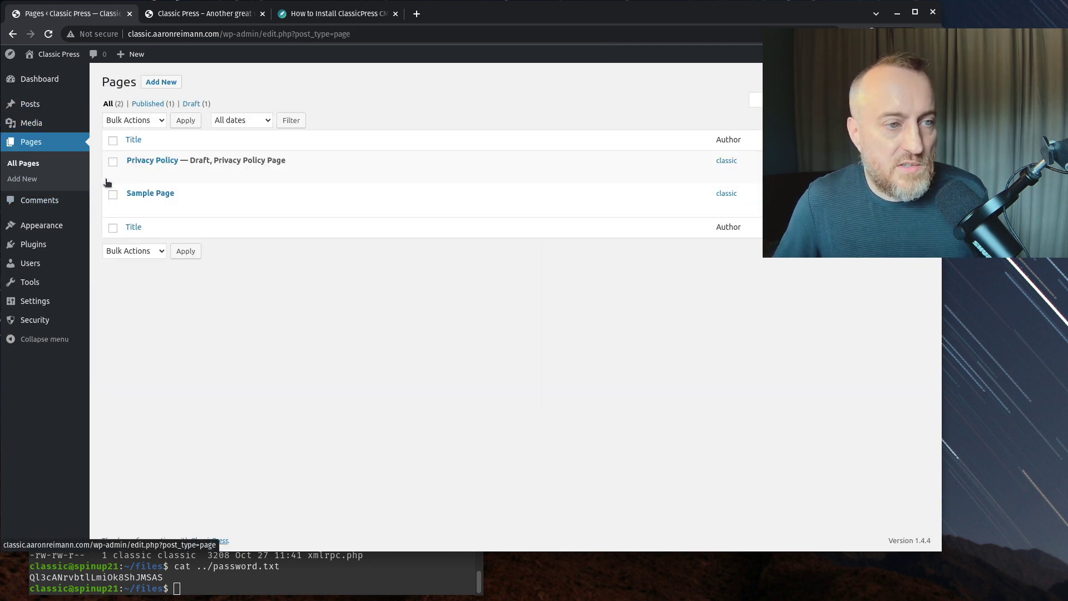
{"action": "left_click", "coordinate": [134, 208]}
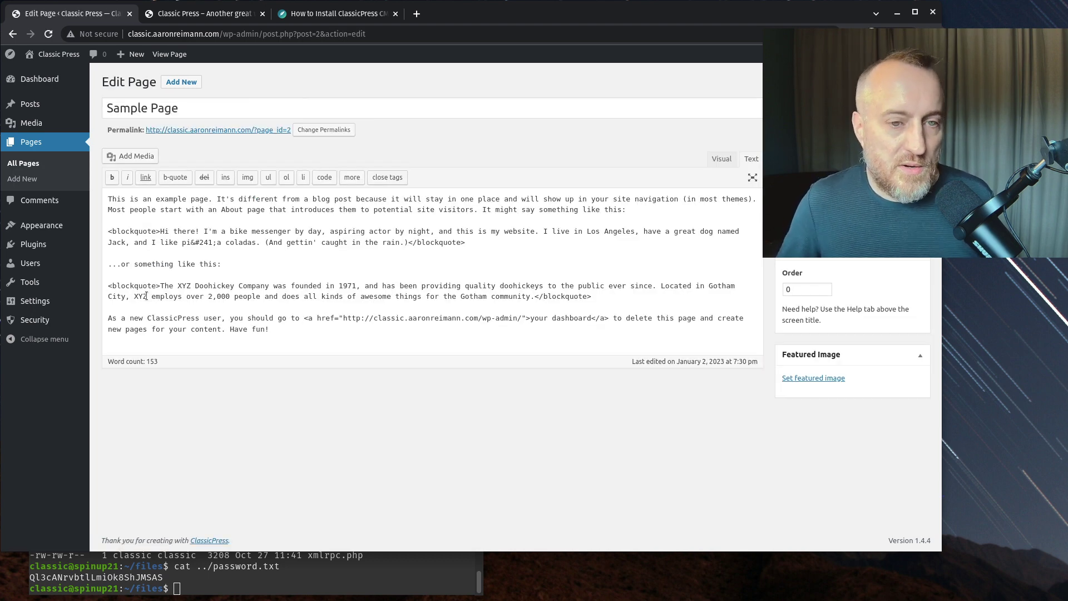
{"action": "left_click", "coordinate": [719, 159]}
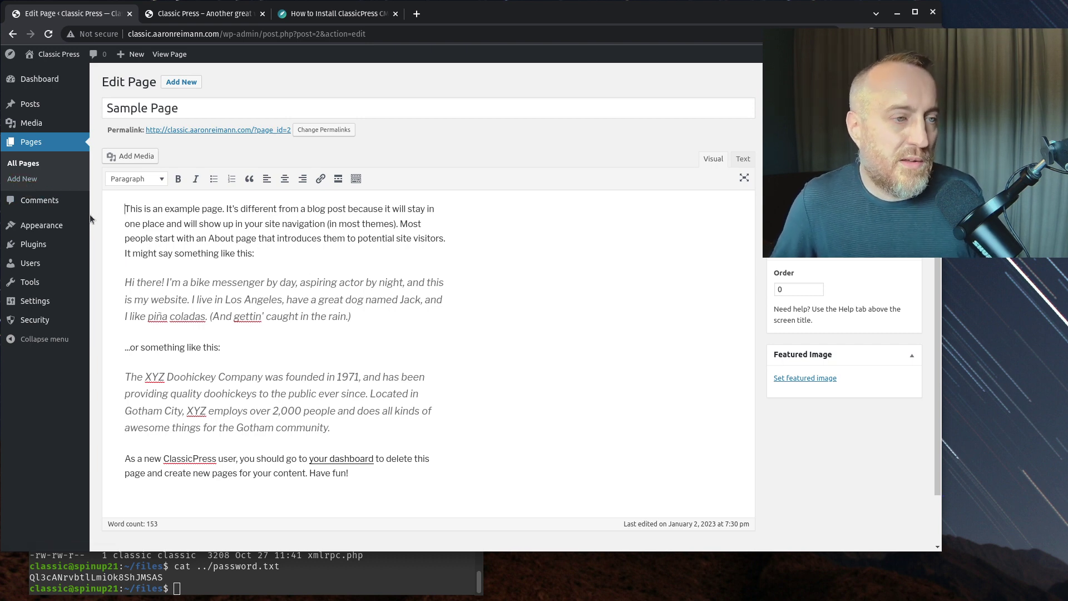
- Check Comments and the empty Installed Plugins list with its Screen Options, then go to Add WP Plugin
{"action": "left_click", "coordinate": [56, 204]}
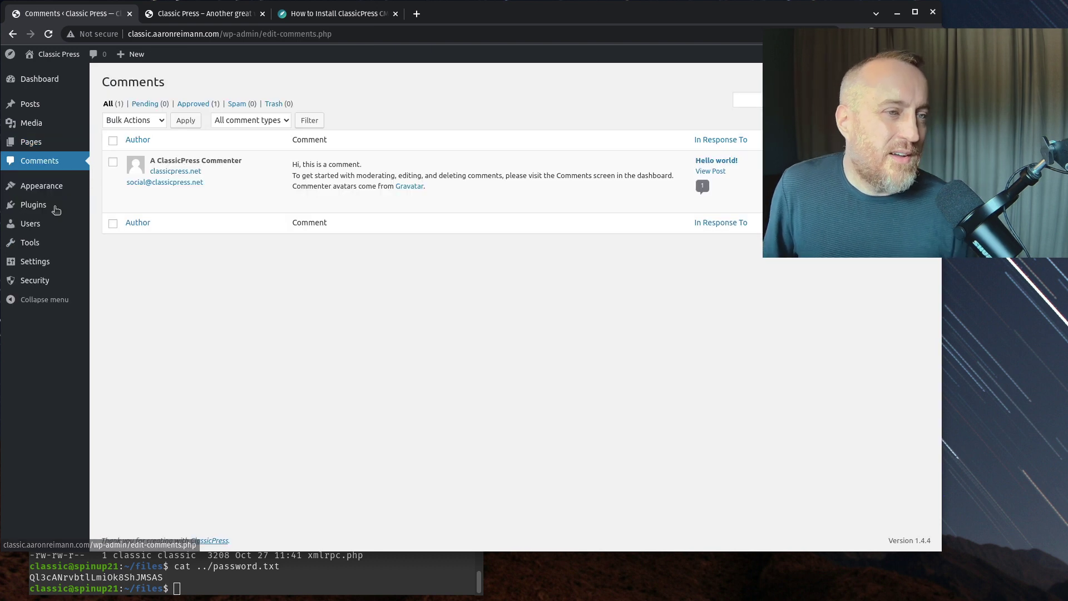
{"action": "left_click", "coordinate": [37, 210]}
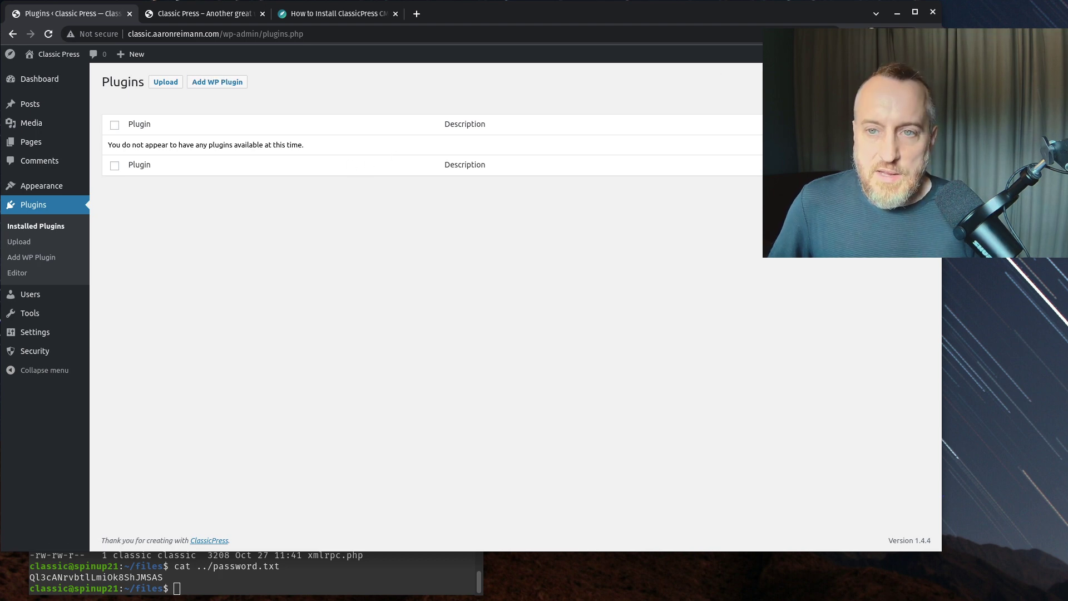
{"action": "left_click", "coordinate": [901, 70]}
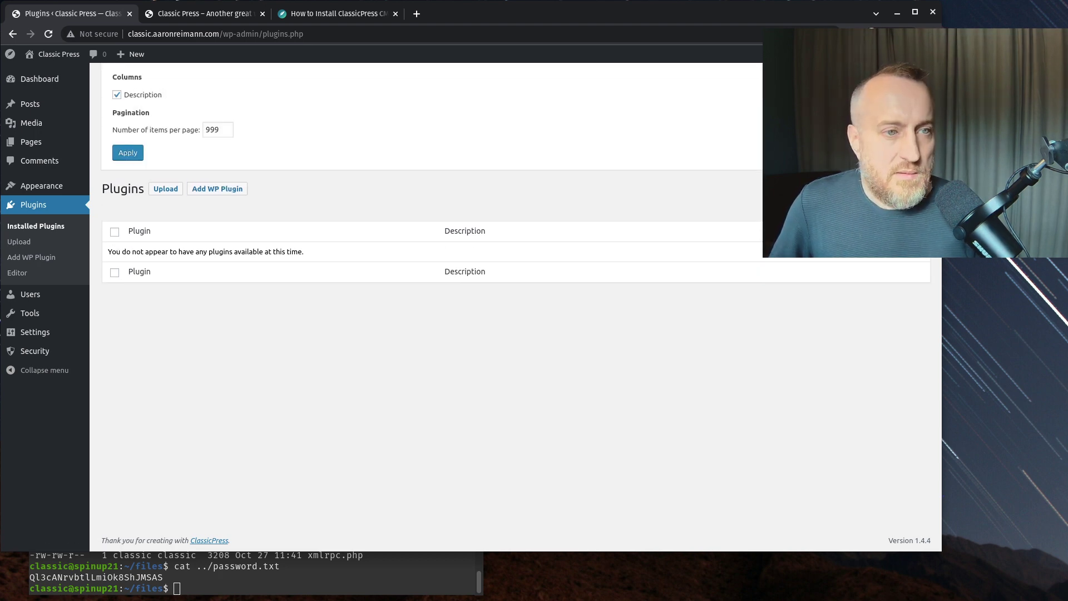
{"action": "left_click", "coordinate": [901, 70]}
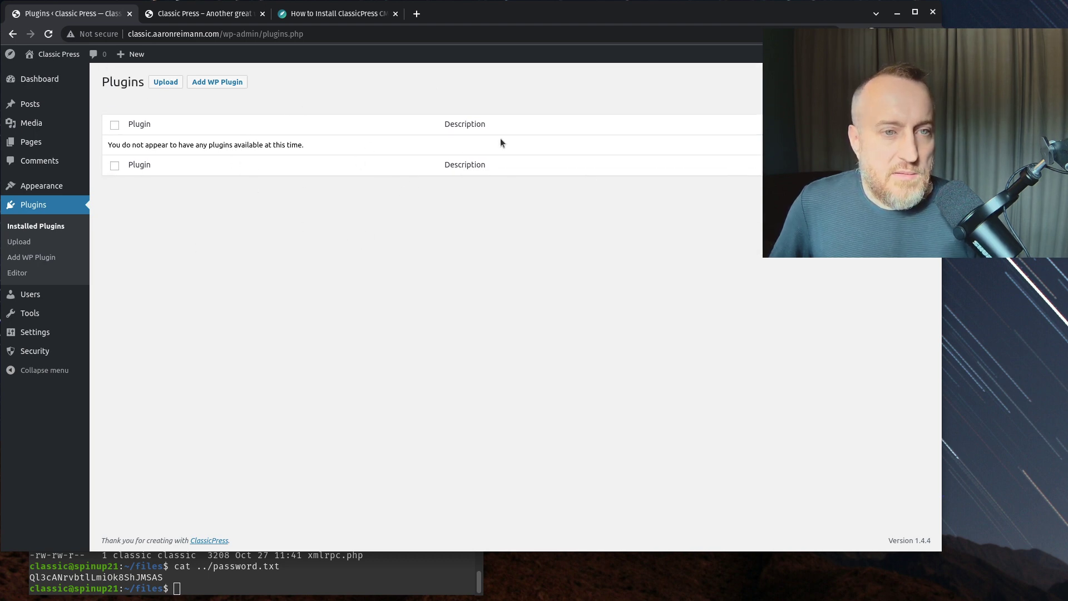
{"action": "left_click", "coordinate": [53, 257]}
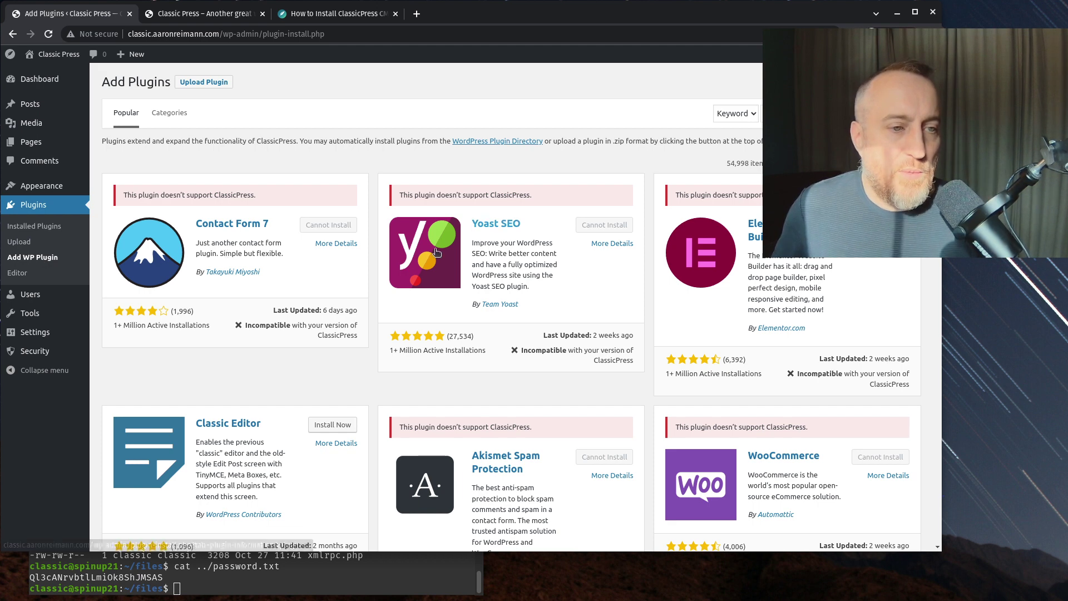
- Scroll the Add Plugins list, noting Contact Form 7's incompatibility notice, down to Wordfence Security
{"action": "scroll", "coordinate": [389, 253], "scroll_direction": "down", "scroll_amount": 3}
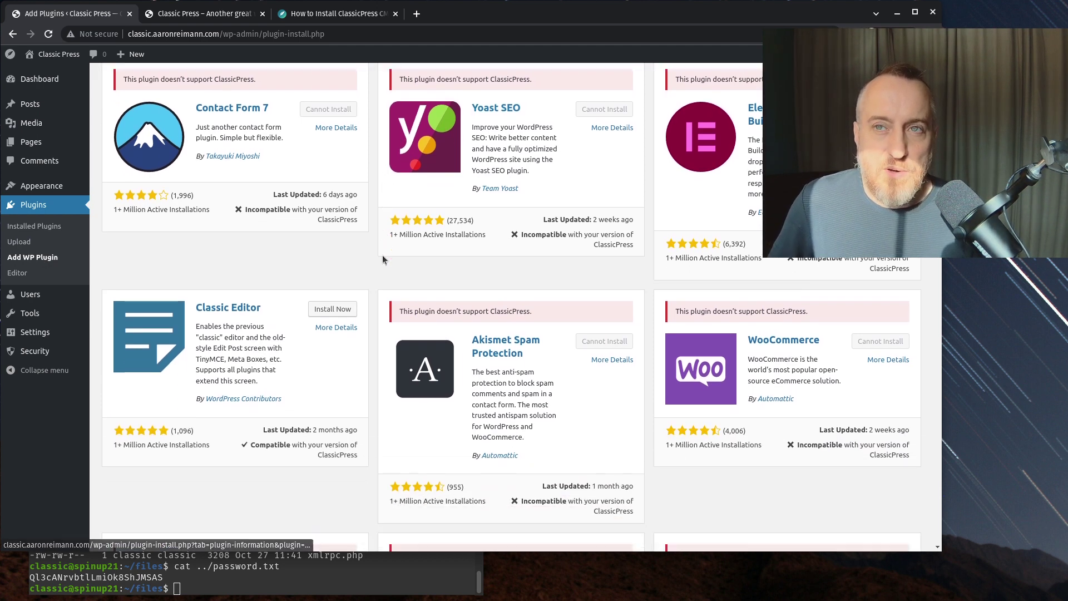
{"action": "scroll", "coordinate": [384, 254], "scroll_direction": "up", "scroll_amount": 3}
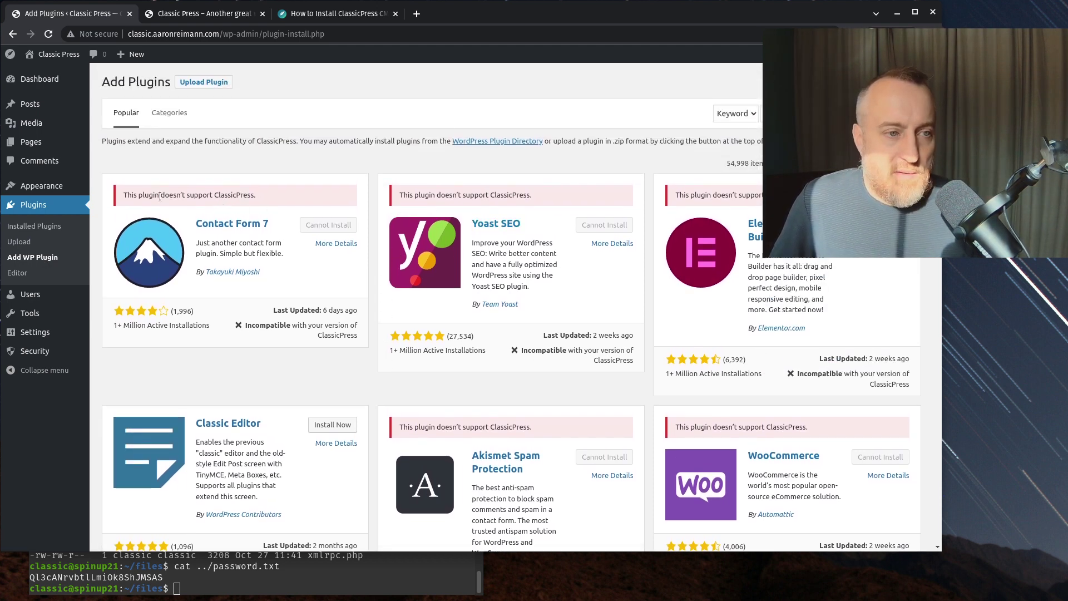
{"action": "left_click_drag", "start_coordinate": [190, 194], "coordinate": [261, 199]}
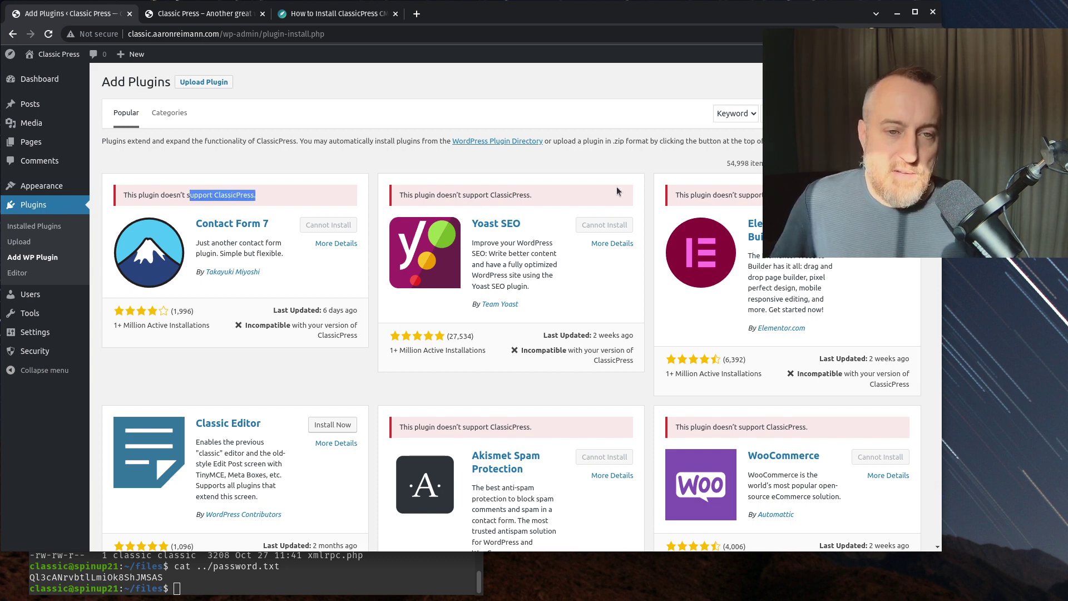
{"action": "scroll", "coordinate": [489, 270], "scroll_direction": "down", "scroll_amount": 2}
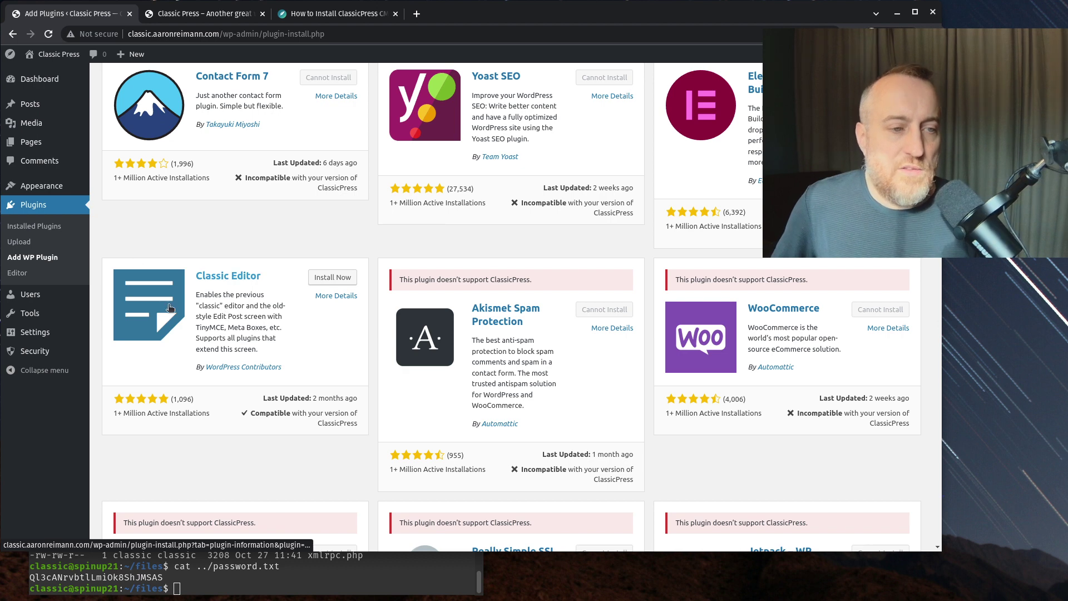
{"action": "scroll", "coordinate": [301, 321], "scroll_direction": "down", "scroll_amount": 1}
{"action": "scroll", "coordinate": [301, 321], "scroll_direction": "down", "scroll_amount": 7}
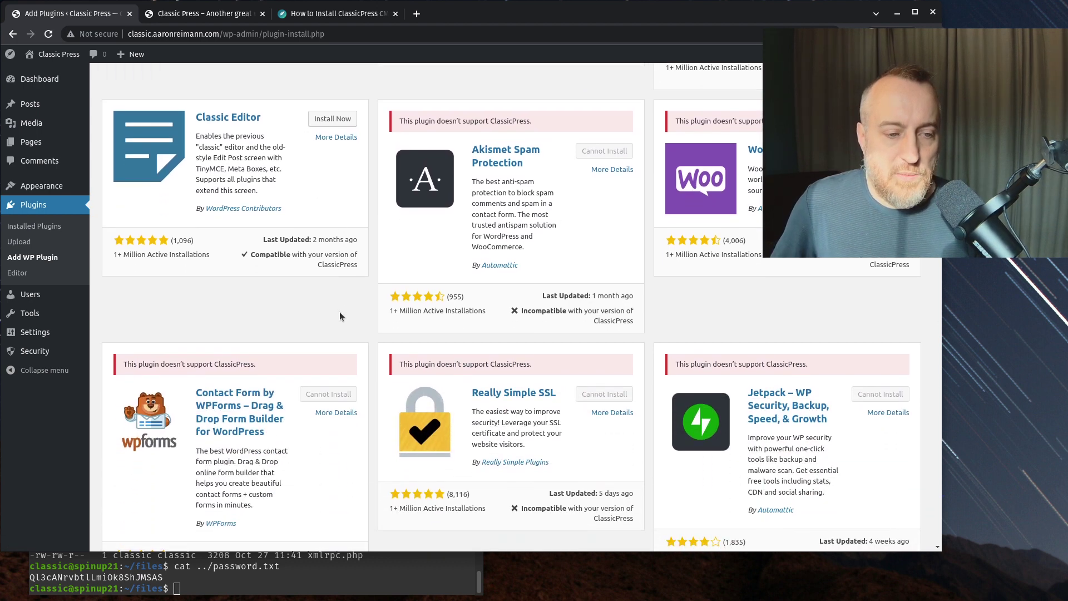
{"action": "scroll", "coordinate": [473, 290], "scroll_direction": "down", "scroll_amount": 3}
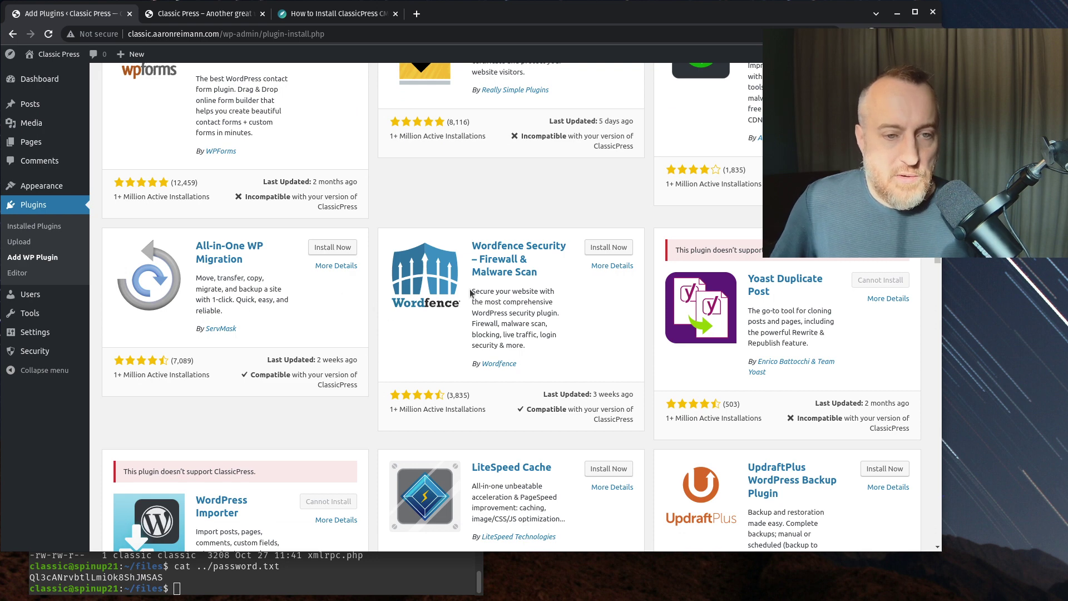
{"action": "scroll", "coordinate": [320, 301], "scroll_direction": "down", "scroll_amount": 3}
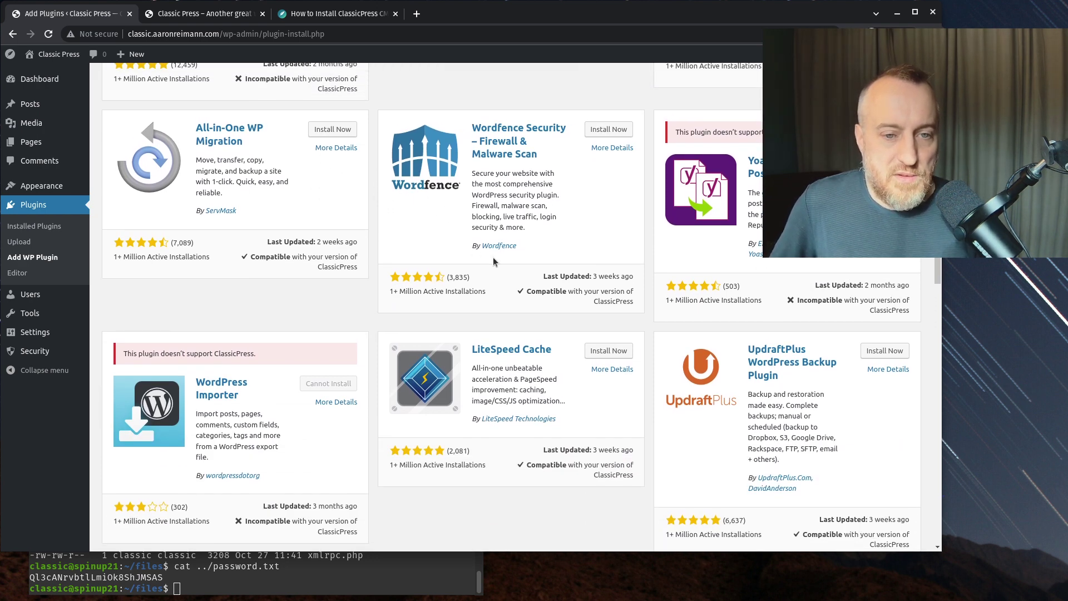
- Install Wordfence Security 7.8.2 from its plugin card and activate it
{"action": "scroll", "coordinate": [484, 267], "scroll_direction": "down", "scroll_amount": 5}
{"action": "scroll", "coordinate": [463, 293], "scroll_direction": "up", "scroll_amount": 6}
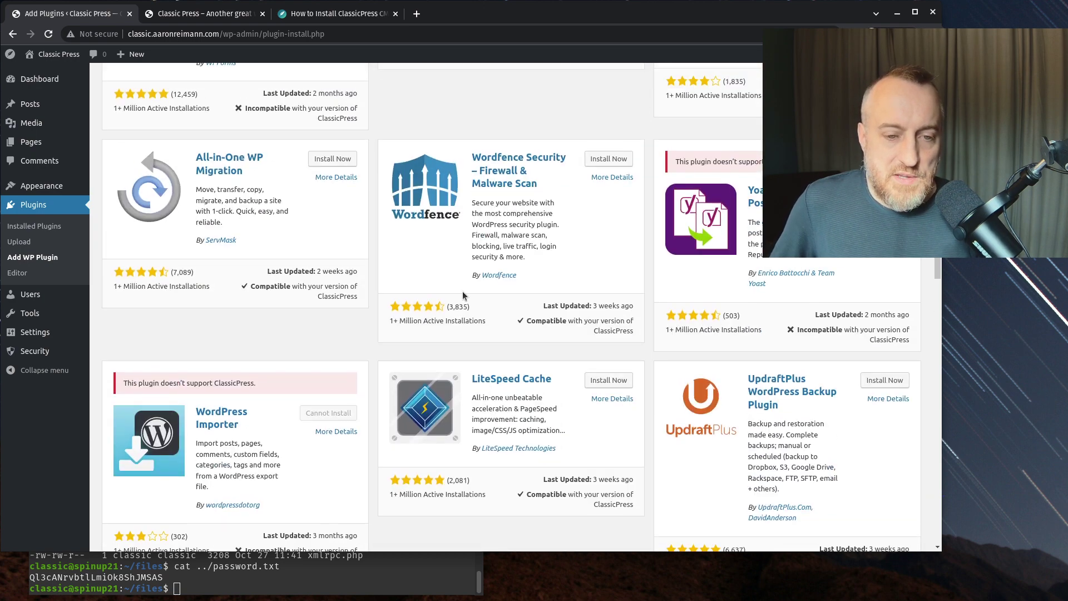
{"action": "left_click", "coordinate": [608, 159]}
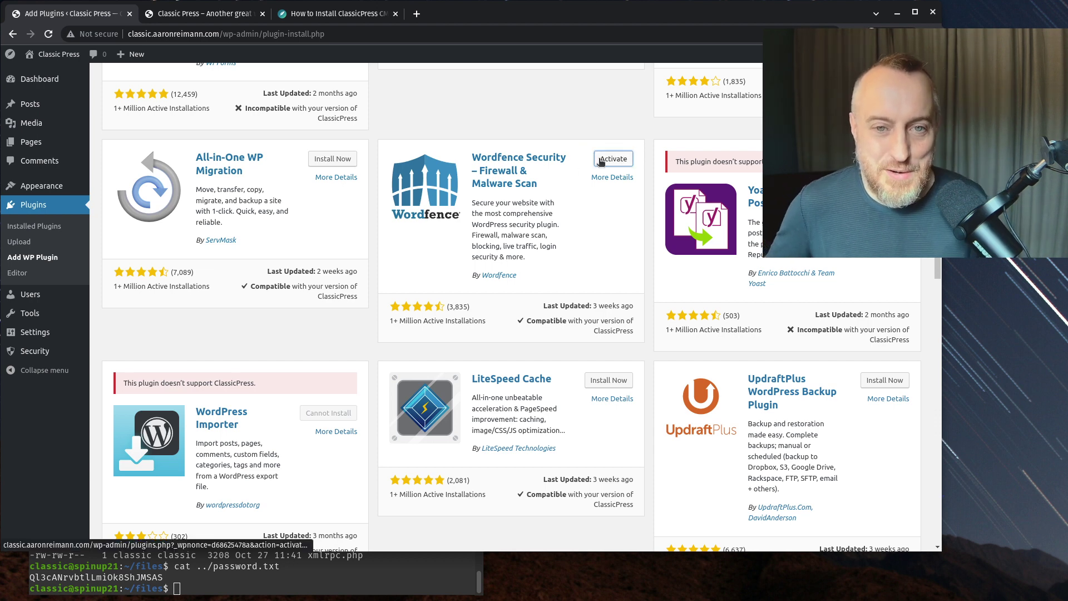
{"action": "left_click", "coordinate": [601, 160]}
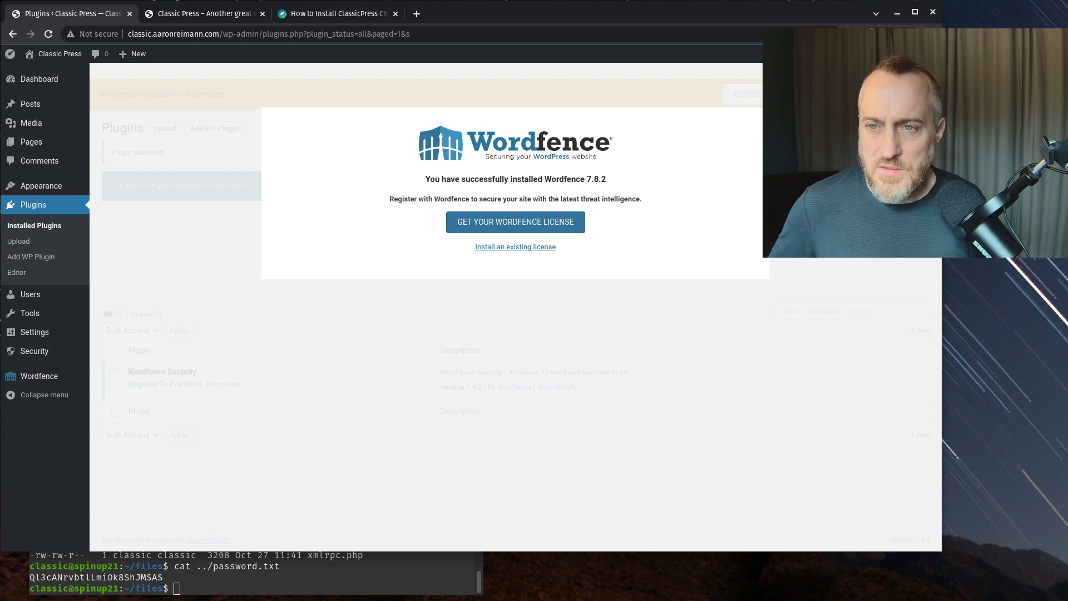
- Dismiss the install notice and look over the Security overview, Wordfence dashboard and license page
{"action": "left_click", "coordinate": [764, 114]}
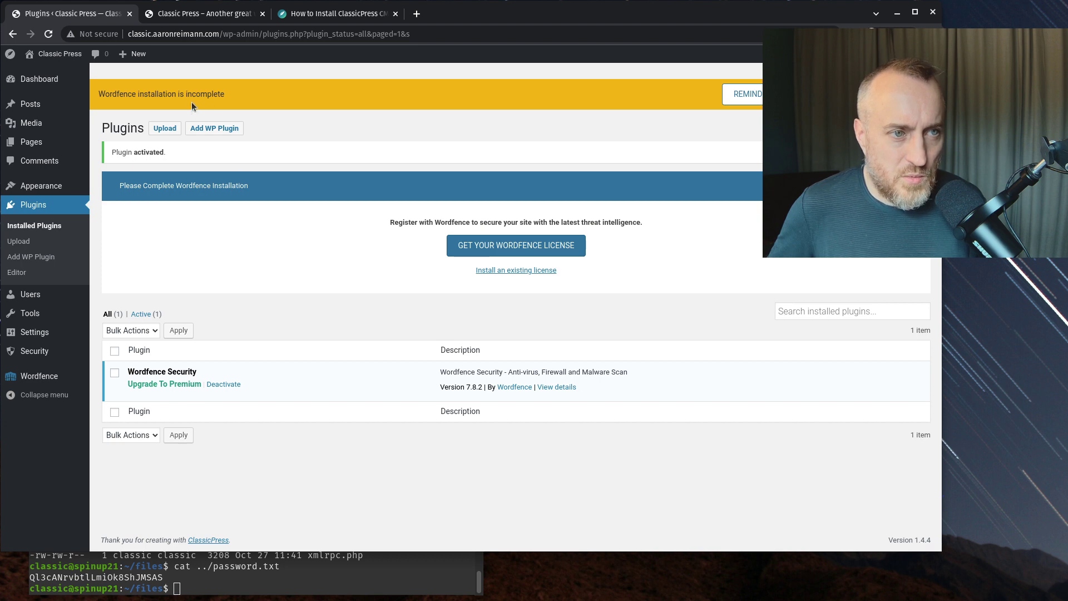
{"action": "mouse_move", "coordinate": [50, 380]}
{"action": "left_click", "coordinate": [39, 351]}
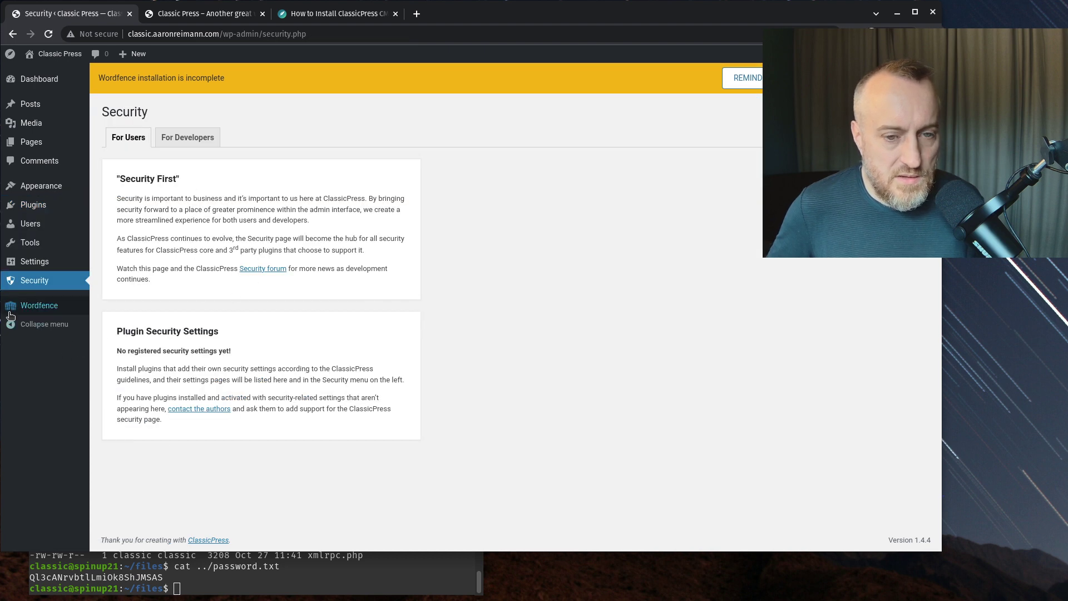
{"action": "mouse_move", "coordinate": [34, 305]}
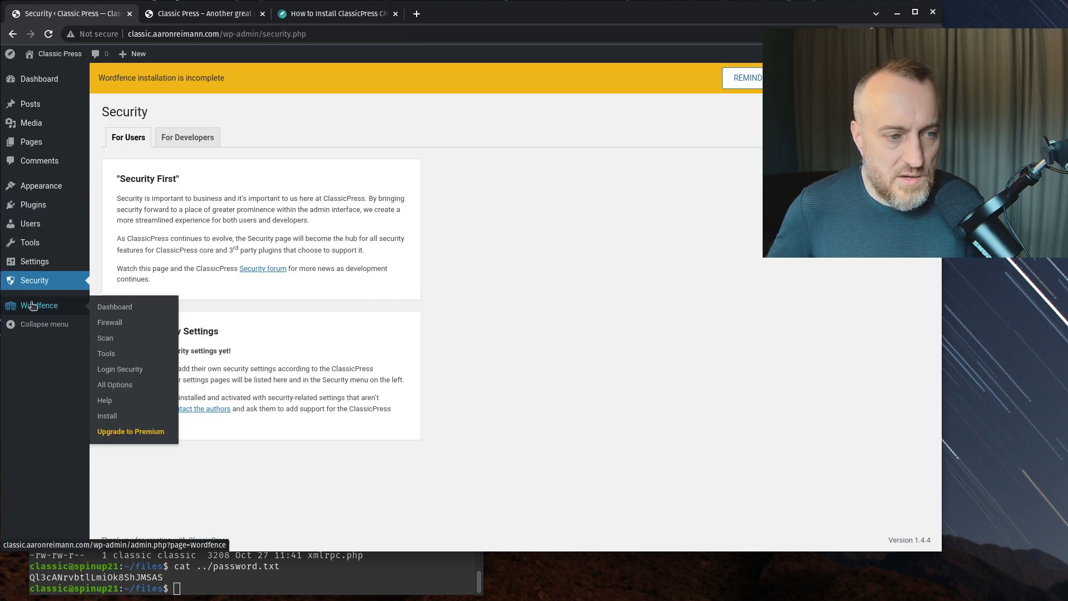
{"action": "left_click", "coordinate": [119, 306]}
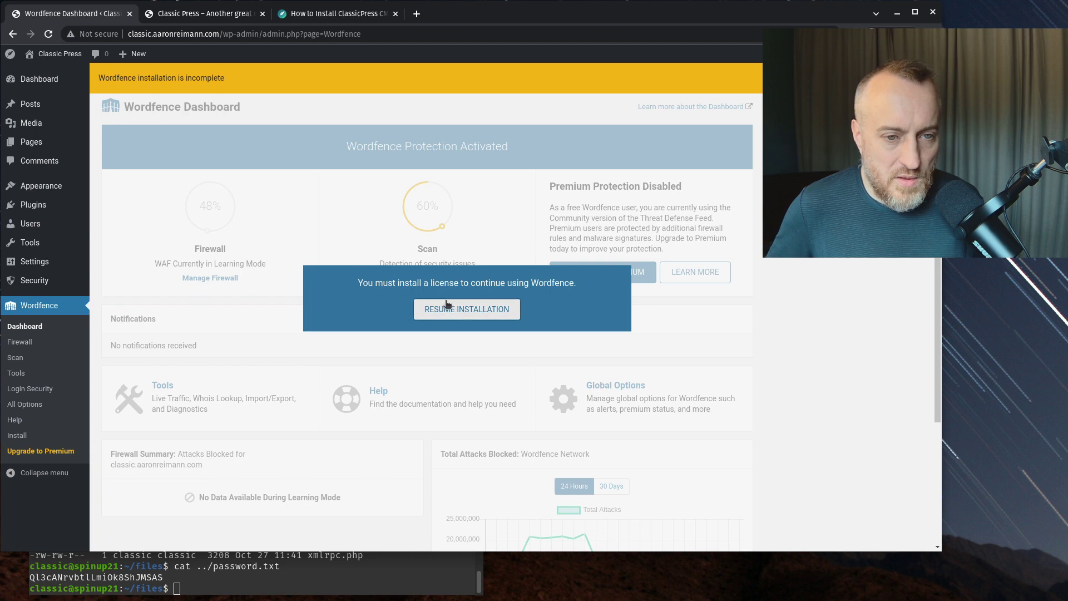
{"action": "left_click", "coordinate": [481, 313]}
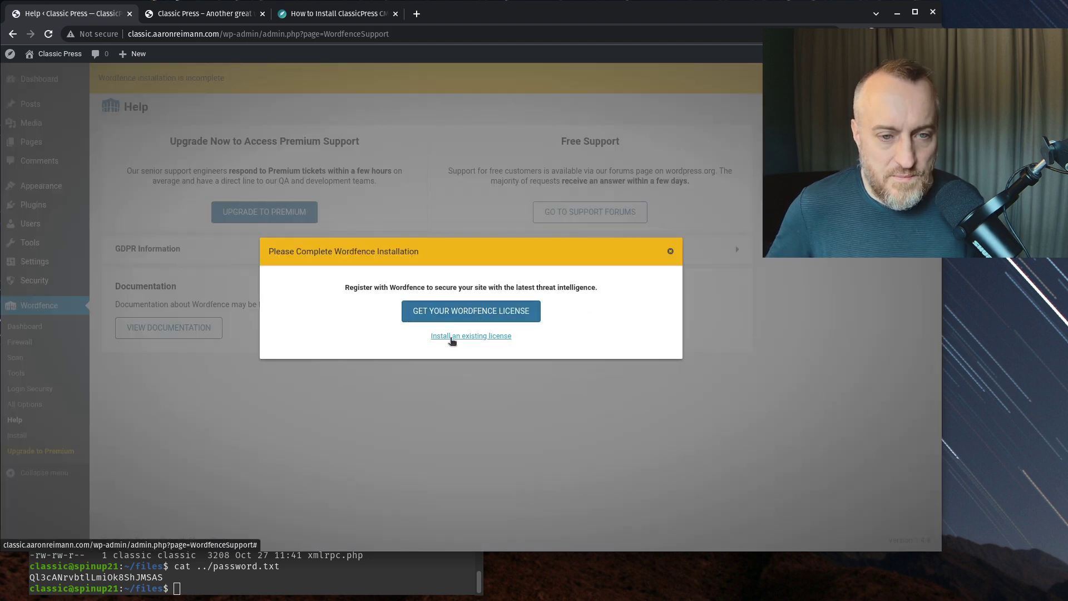
{"action": "left_click", "coordinate": [459, 318]}
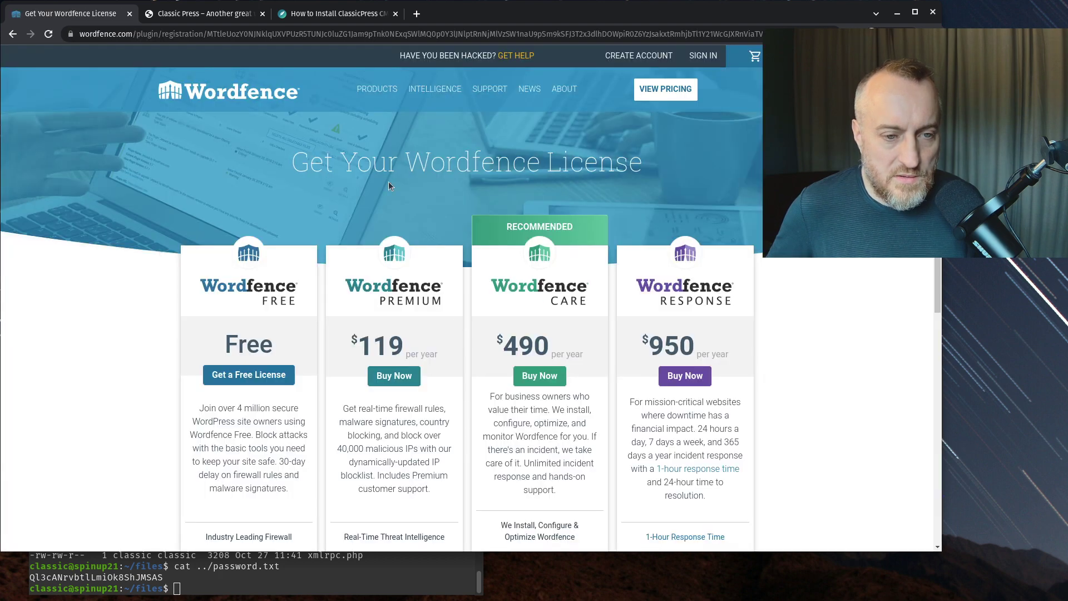
{"action": "left_click", "coordinate": [11, 34]}
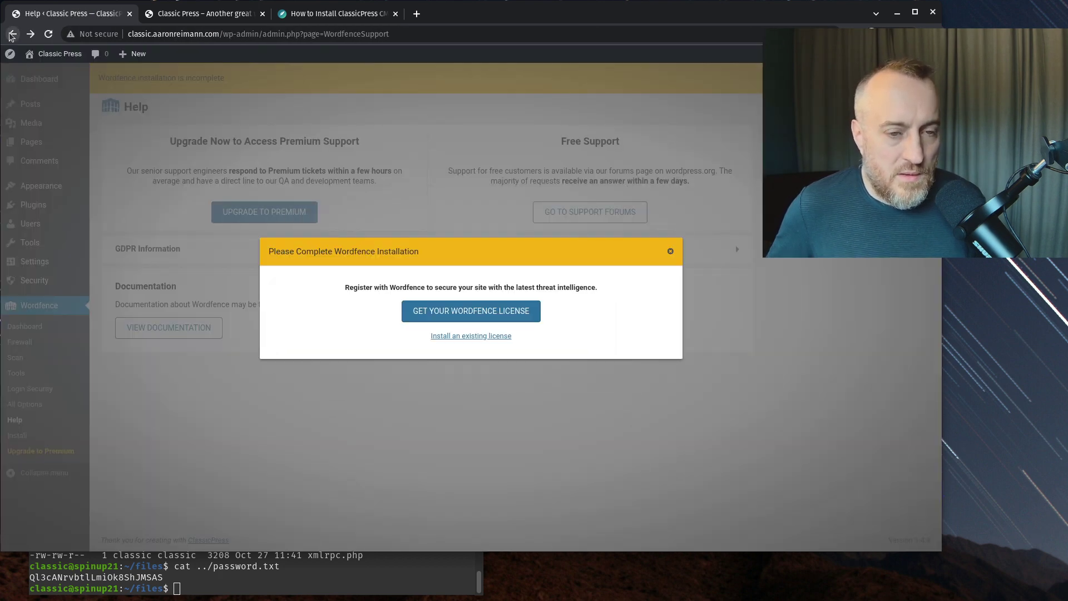
{"action": "left_click", "coordinate": [12, 34]}
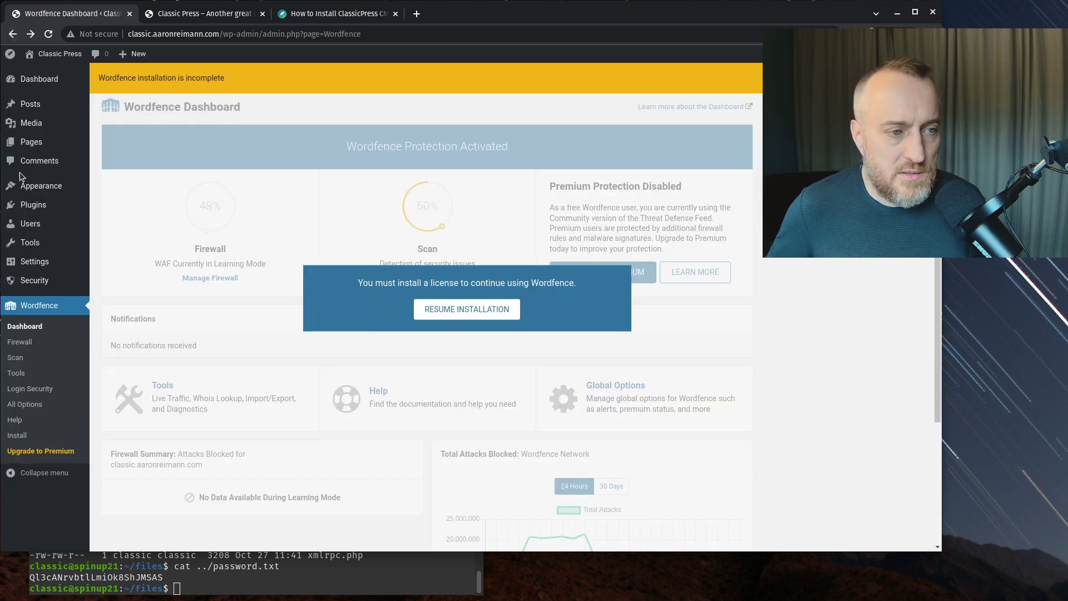
- Deactivate Wordfence Security from the Installed Plugins list
{"action": "mouse_move", "coordinate": [34, 205]}
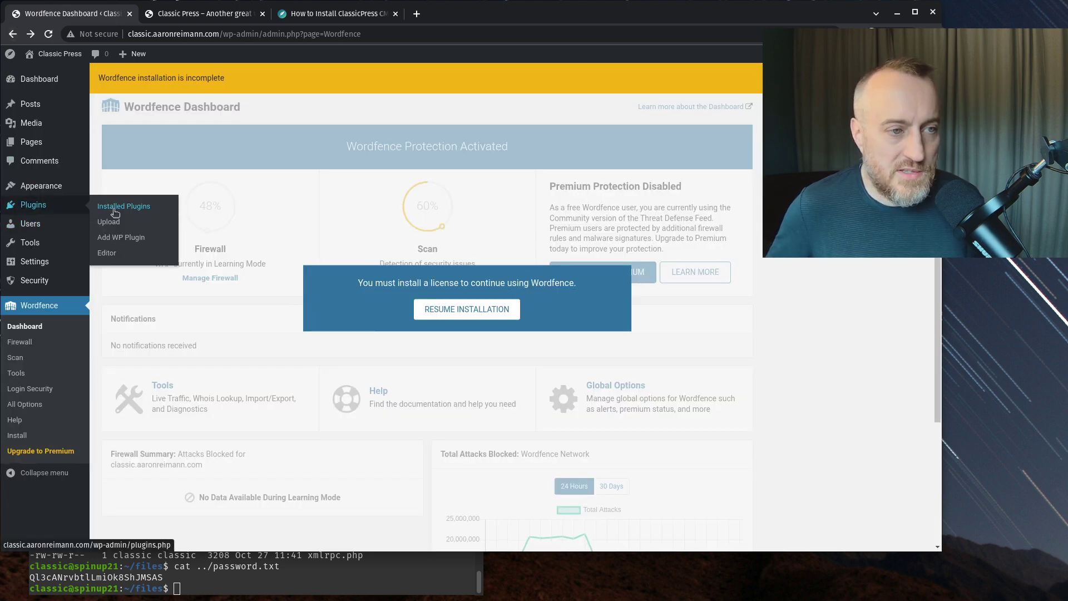
{"action": "left_click", "coordinate": [98, 211]}
{"action": "left_click", "coordinate": [222, 352]}
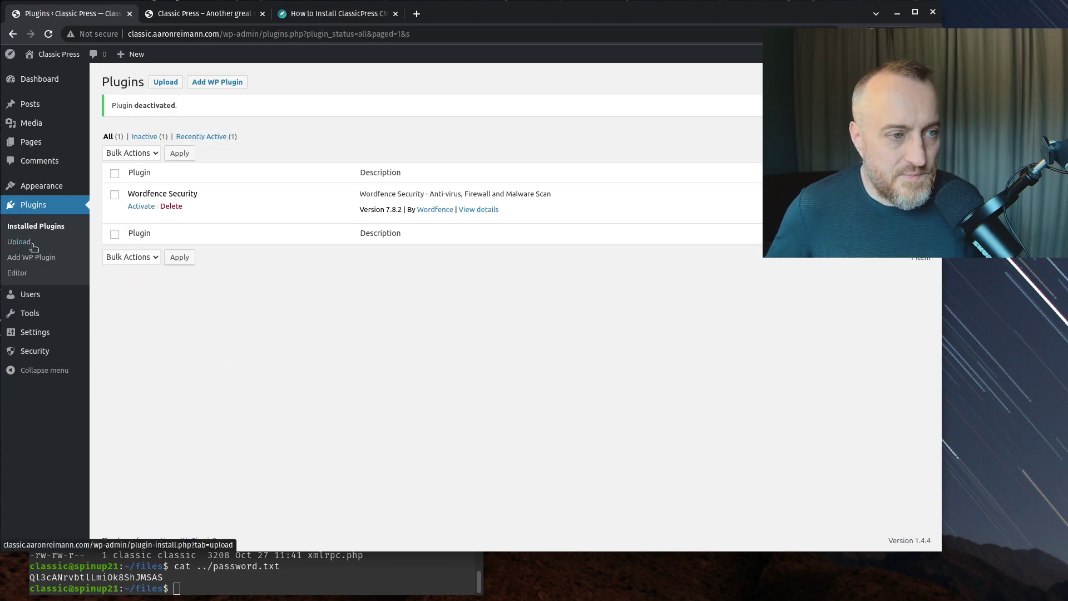
- Scroll through the Add WP Plugin cards to the Popular tags, noting each plugin's ClassicPress compatibility
{"action": "left_click", "coordinate": [32, 257]}
{"action": "scroll", "coordinate": [334, 279], "scroll_direction": "down", "scroll_amount": 6}
{"action": "scroll", "coordinate": [345, 292], "scroll_direction": "down", "scroll_amount": 20}
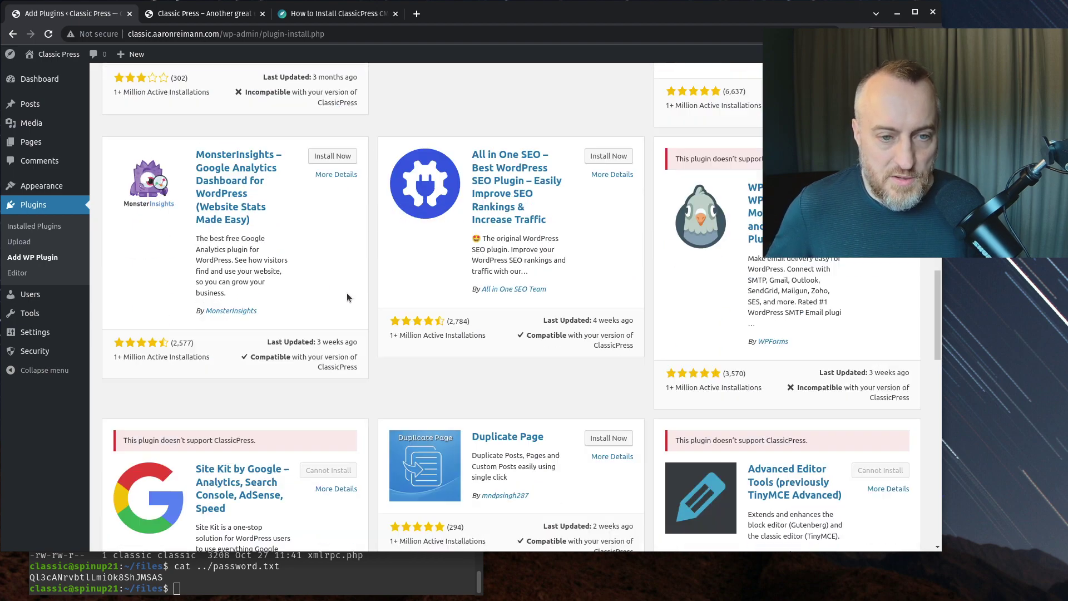
{"action": "scroll", "coordinate": [372, 251], "scroll_direction": "up", "scroll_amount": 2}
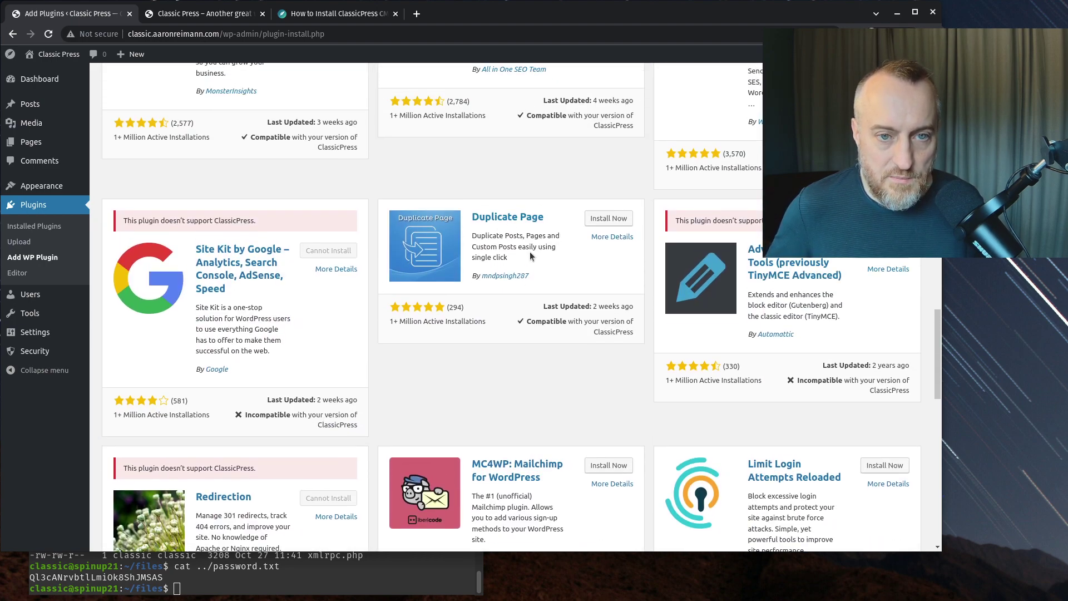
{"action": "scroll", "coordinate": [506, 293], "scroll_direction": "down", "scroll_amount": 3}
{"action": "scroll", "coordinate": [506, 292], "scroll_direction": "down", "scroll_amount": 3}
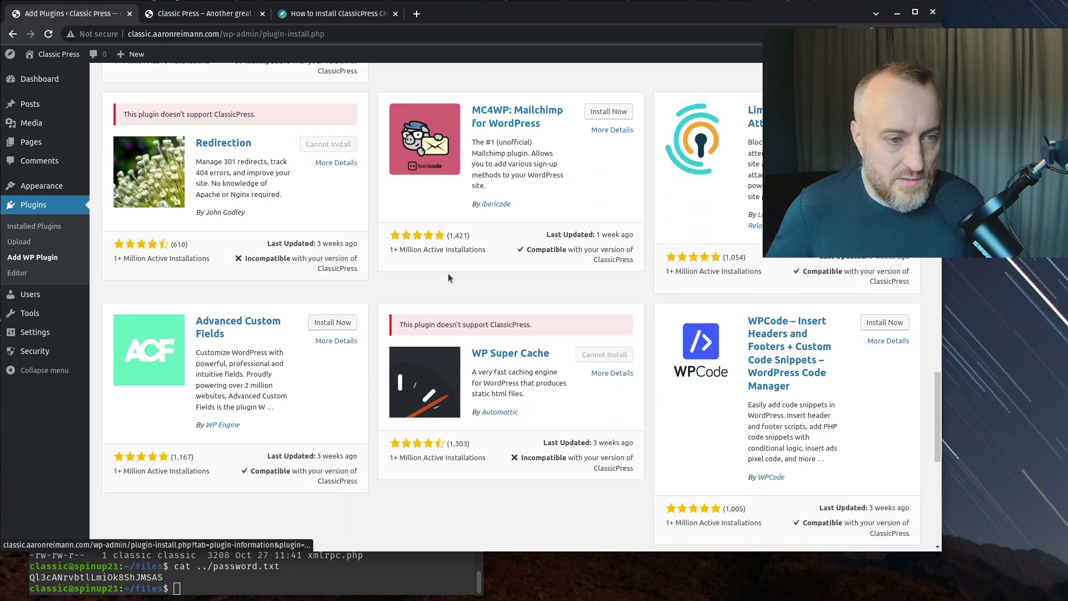
{"action": "scroll", "coordinate": [448, 272], "scroll_direction": "down", "scroll_amount": 2}
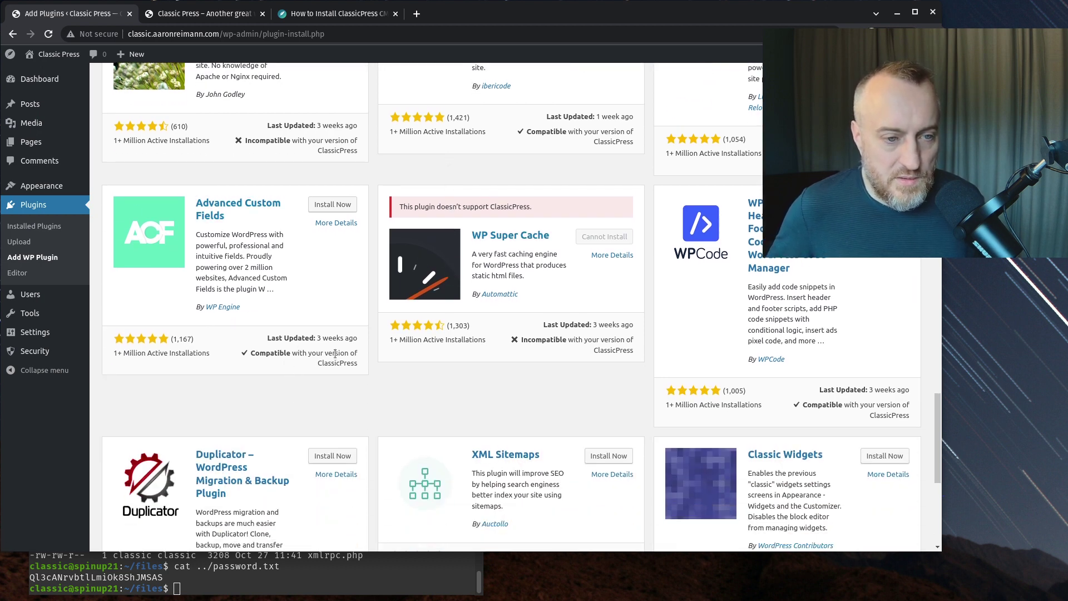
{"action": "scroll", "coordinate": [356, 361], "scroll_direction": "down", "scroll_amount": 1}
{"action": "scroll", "coordinate": [728, 370], "scroll_direction": "down", "scroll_amount": 1}
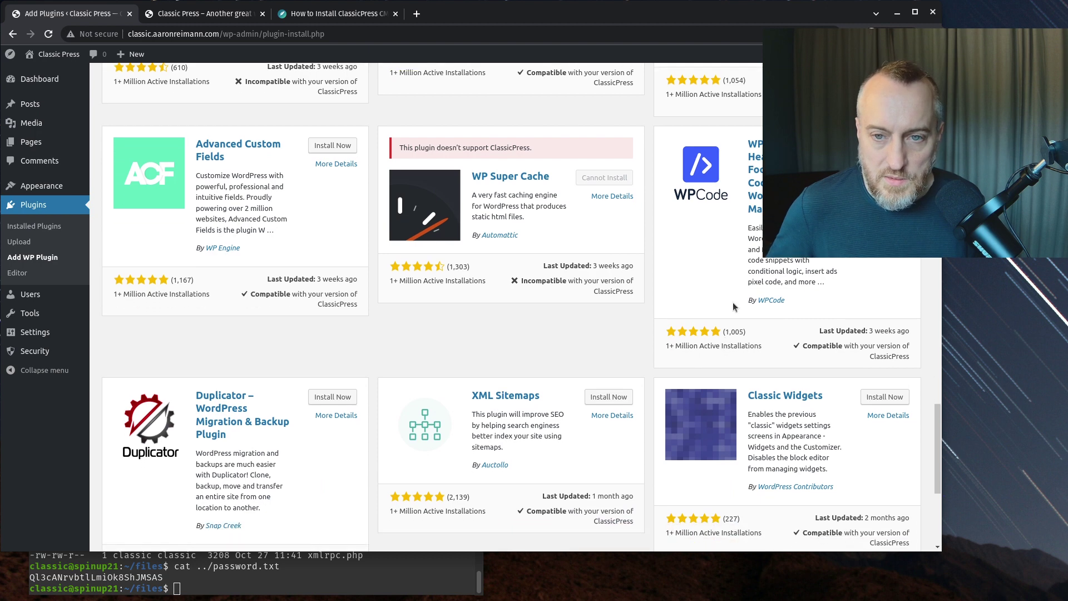
{"action": "scroll", "coordinate": [775, 267], "scroll_direction": "down", "scroll_amount": 1}
{"action": "scroll", "coordinate": [775, 267], "scroll_direction": "down", "scroll_amount": 3}
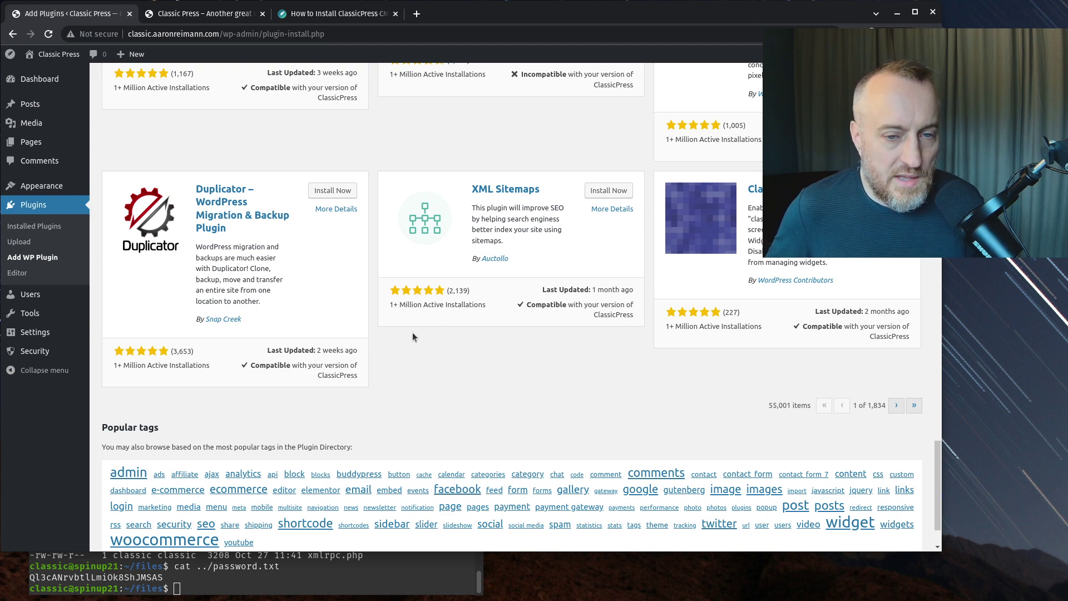
{"action": "scroll", "coordinate": [412, 337], "scroll_direction": "down", "scroll_amount": 1}
{"action": "scroll", "coordinate": [394, 326], "scroll_direction": "up", "scroll_amount": 1}
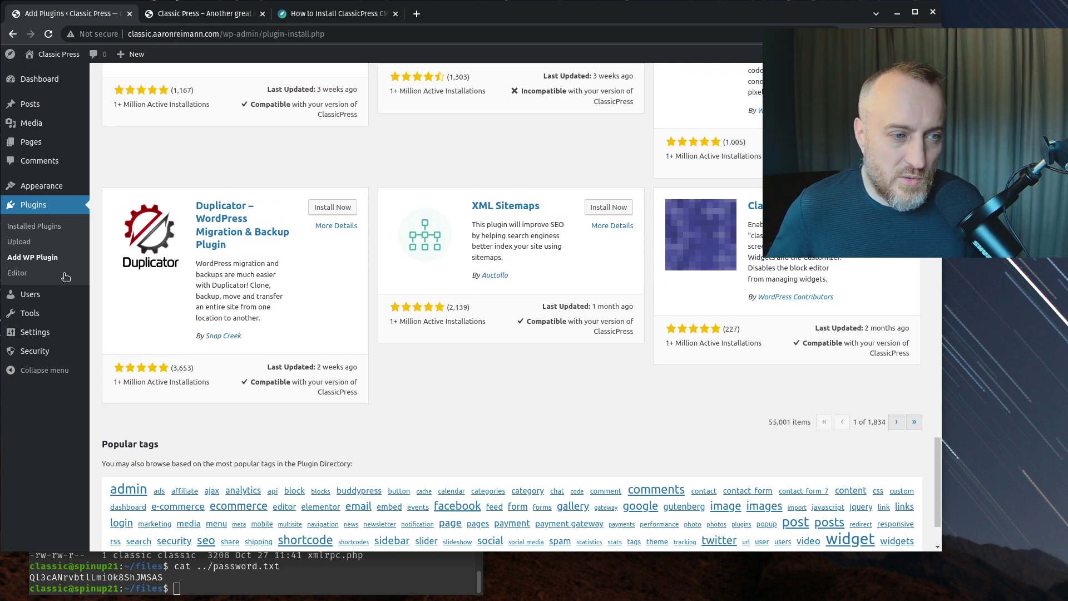
- Scroll through the administrator's Profile page from the Users list, then go to Tools
{"action": "left_click", "coordinate": [38, 295]}
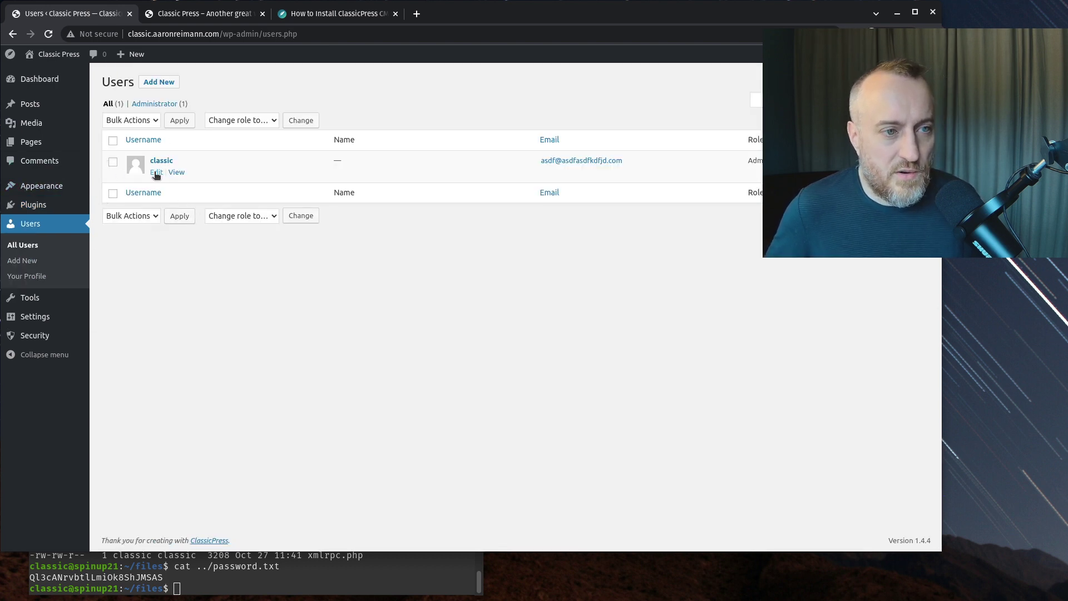
{"action": "left_click", "coordinate": [156, 173]}
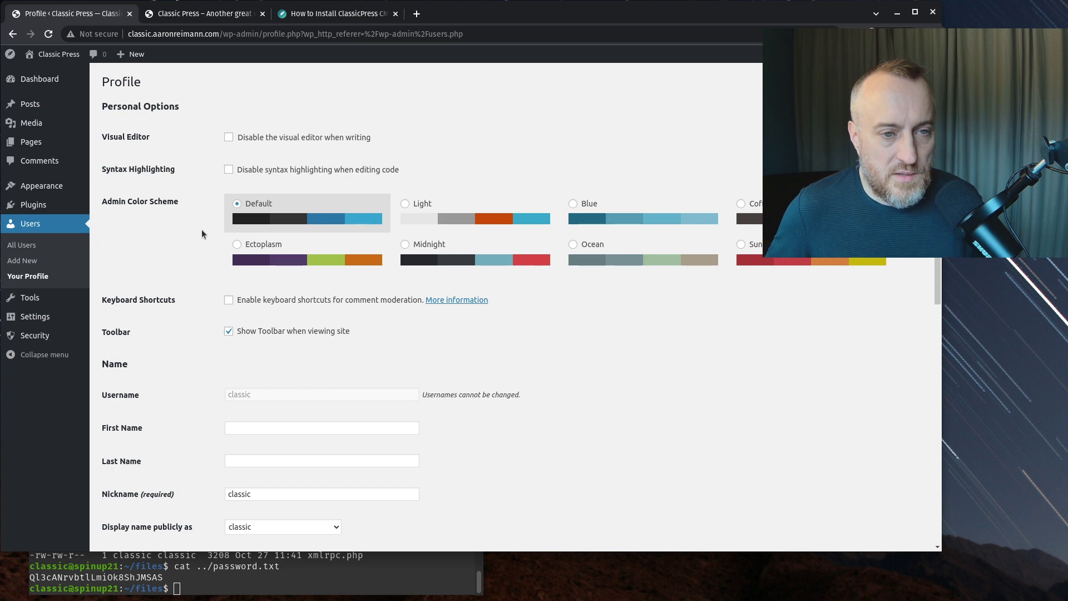
{"action": "scroll", "coordinate": [201, 233], "scroll_direction": "down", "scroll_amount": 7}
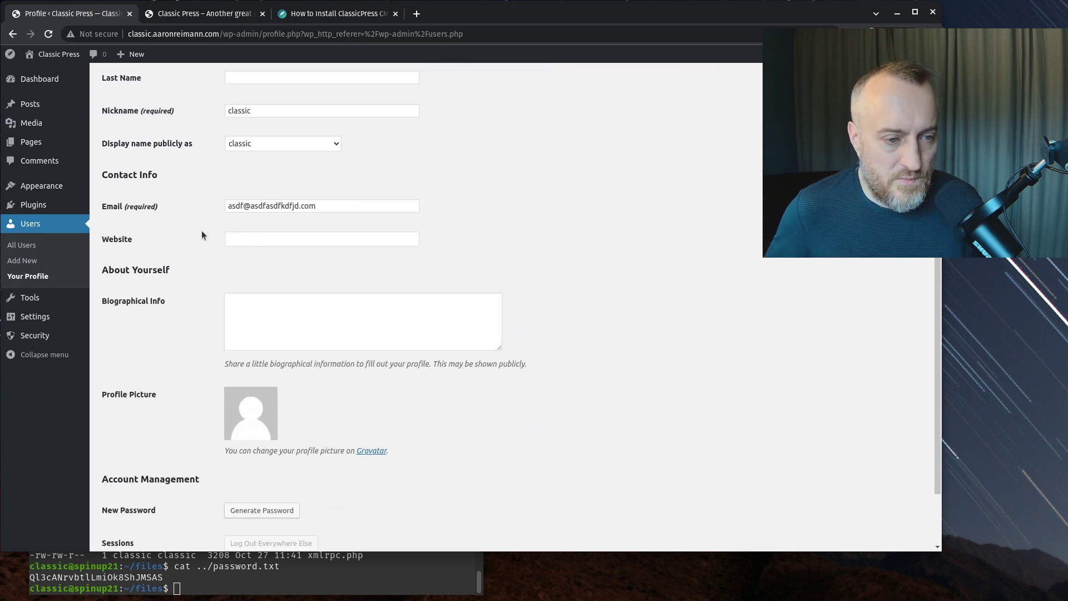
{"action": "scroll", "coordinate": [201, 231], "scroll_direction": "down", "scroll_amount": 2}
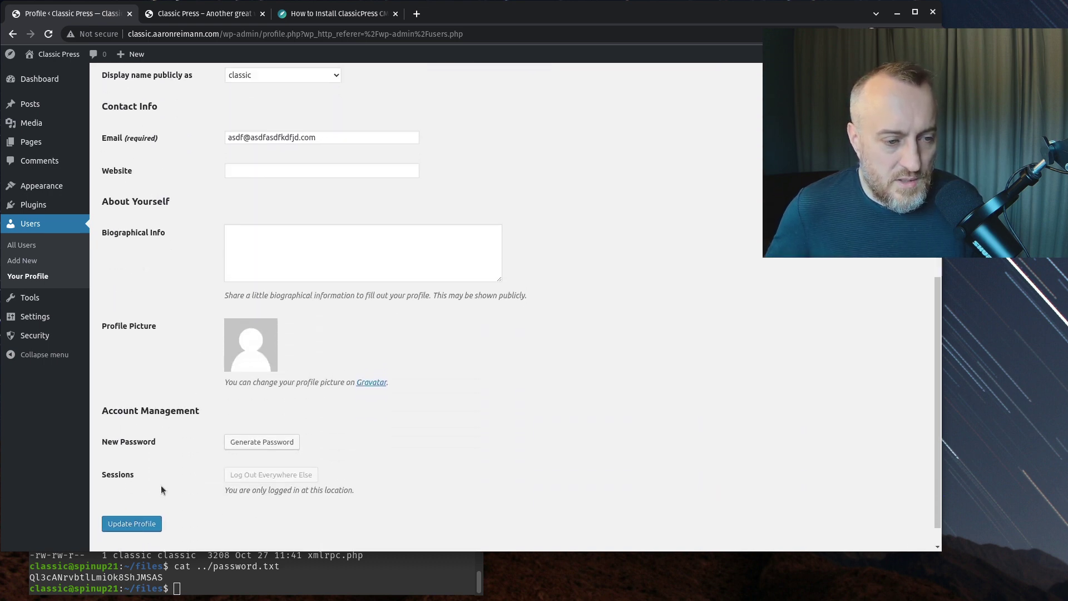
{"action": "left_click", "coordinate": [25, 303]}
{"action": "mouse_move", "coordinate": [30, 354]}
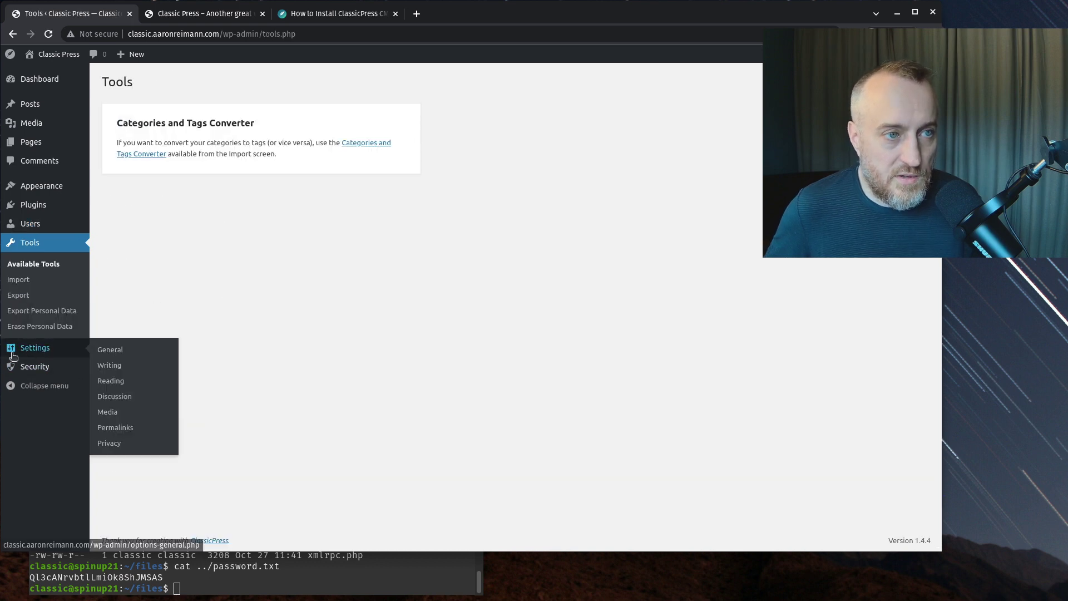
- Open Settings > General and review the site title, tagline, addresses and date formats
{"action": "left_click", "coordinate": [107, 351]}
{"action": "scroll", "coordinate": [143, 342], "scroll_direction": "down", "scroll_amount": 5}
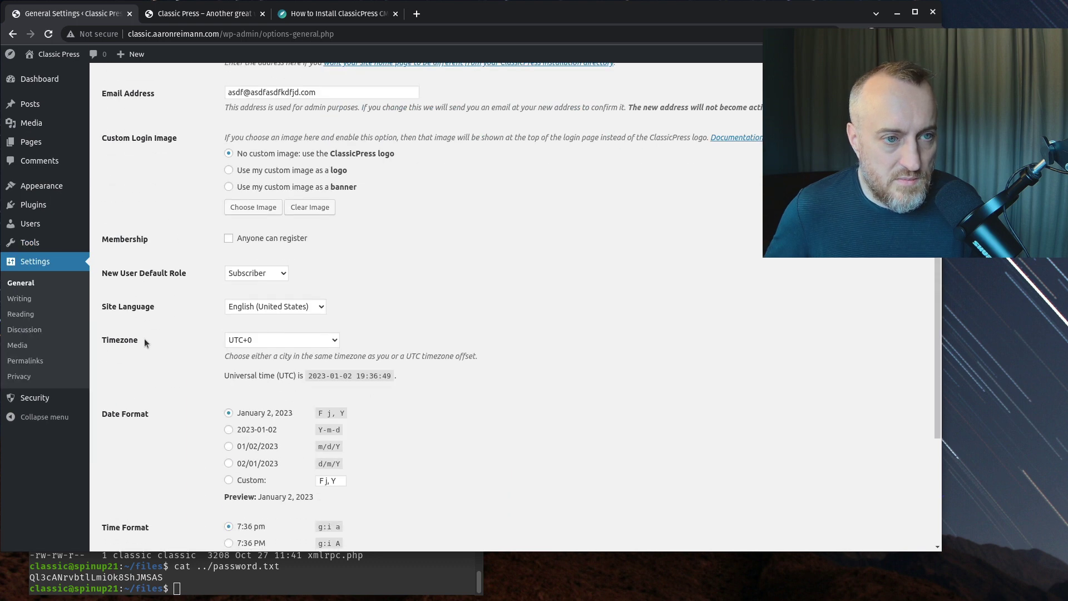
{"action": "scroll", "coordinate": [145, 338], "scroll_direction": "up", "scroll_amount": 5}
{"action": "triple_click", "coordinate": [266, 145]}
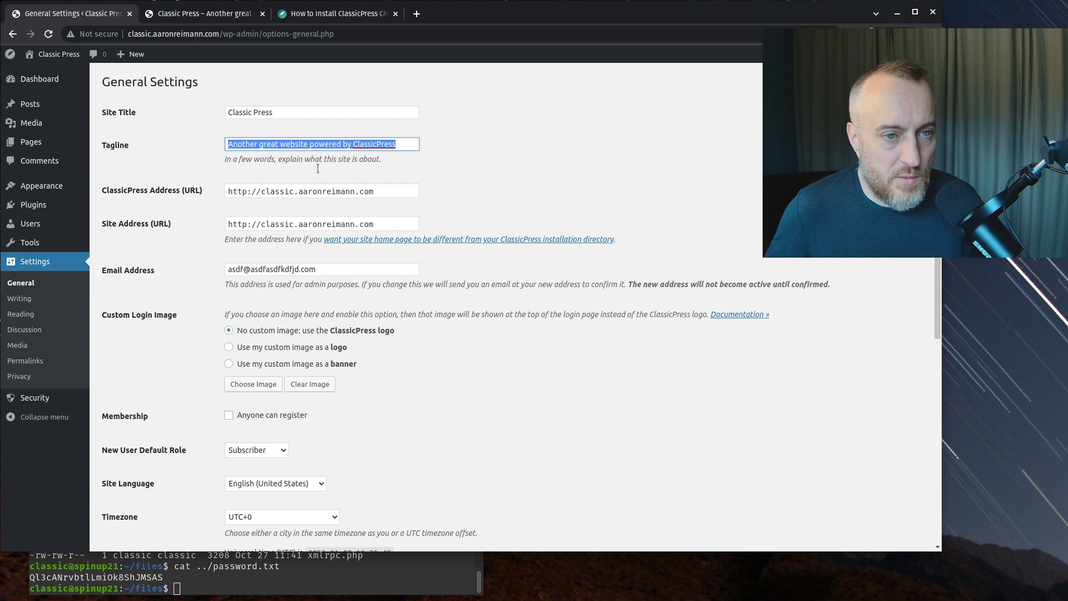
{"action": "scroll", "coordinate": [266, 210], "scroll_direction": "down", "scroll_amount": 6}
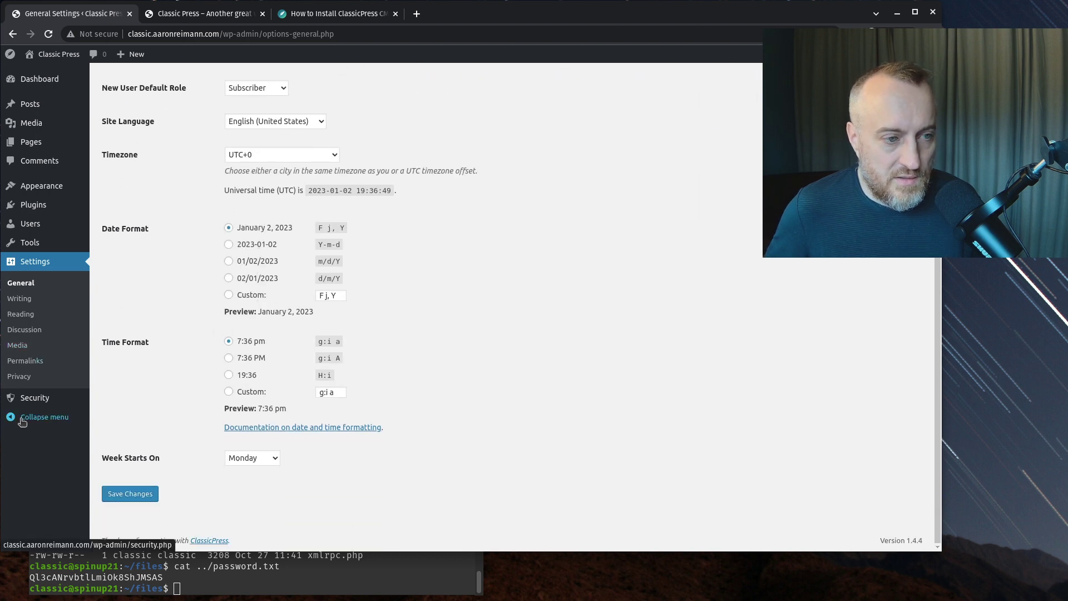
{"action": "mouse_move", "coordinate": [53, 101]}
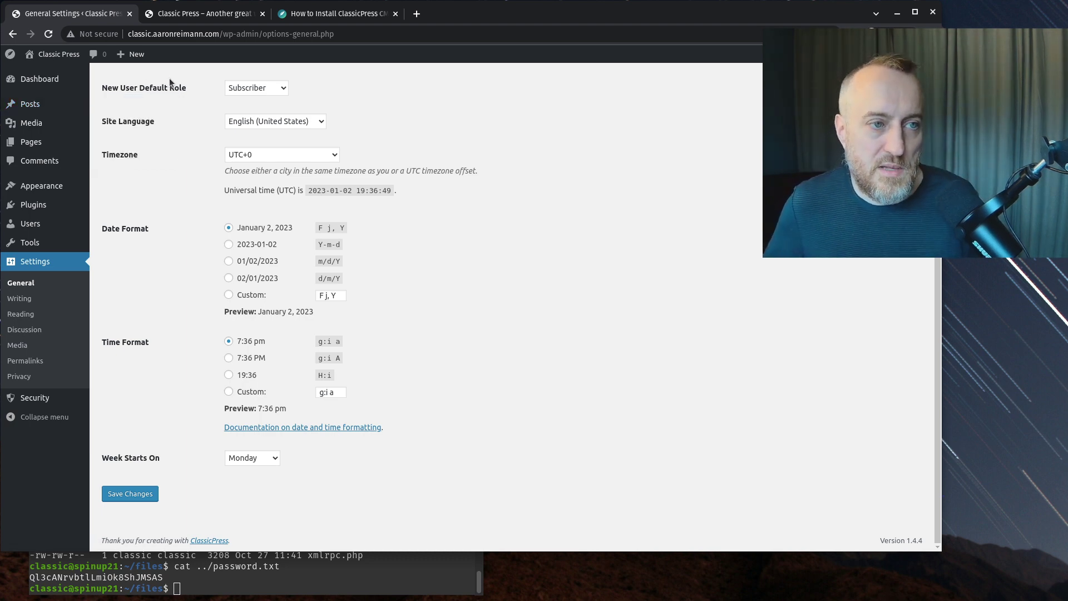
{"action": "scroll", "coordinate": [178, 198], "scroll_direction": "up", "scroll_amount": 7}
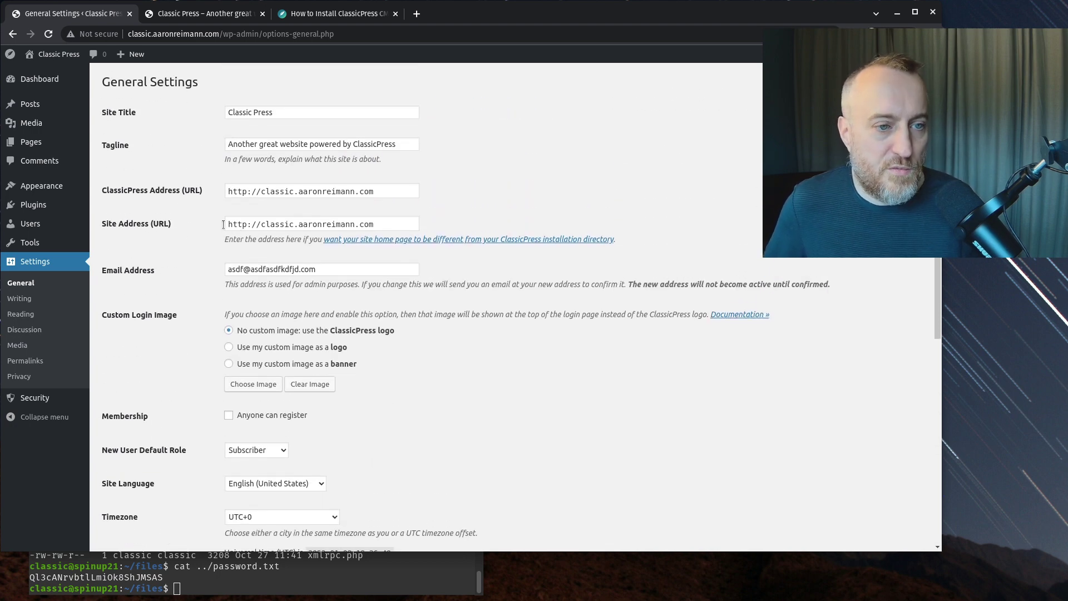
{"action": "mouse_move", "coordinate": [50, 54]}
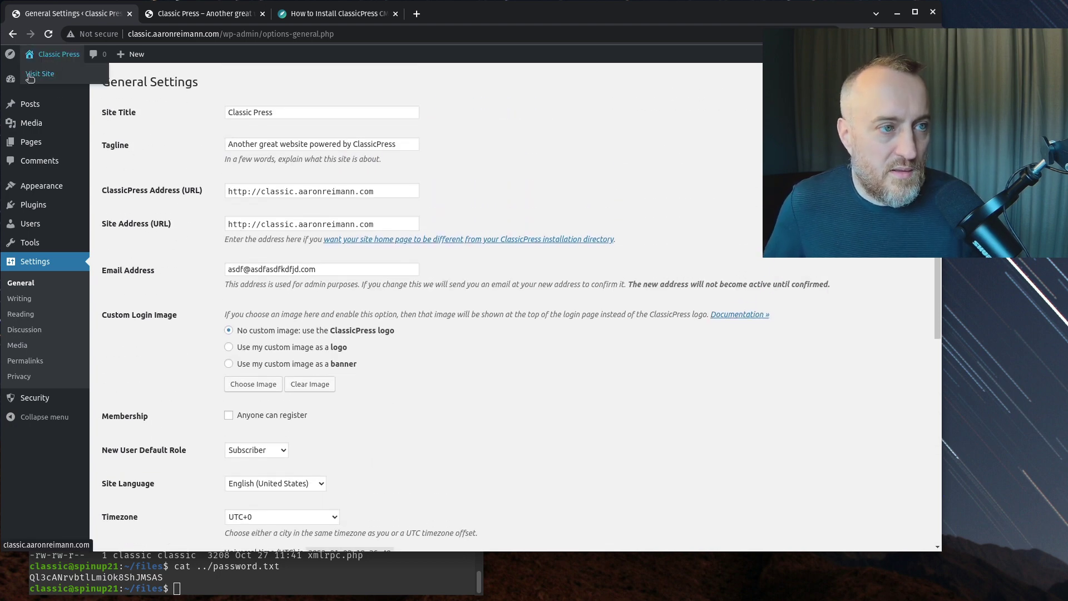
- Activate the ClassicPress TwentyFifteen theme from Appearance > Themes
{"action": "mouse_move", "coordinate": [39, 193]}
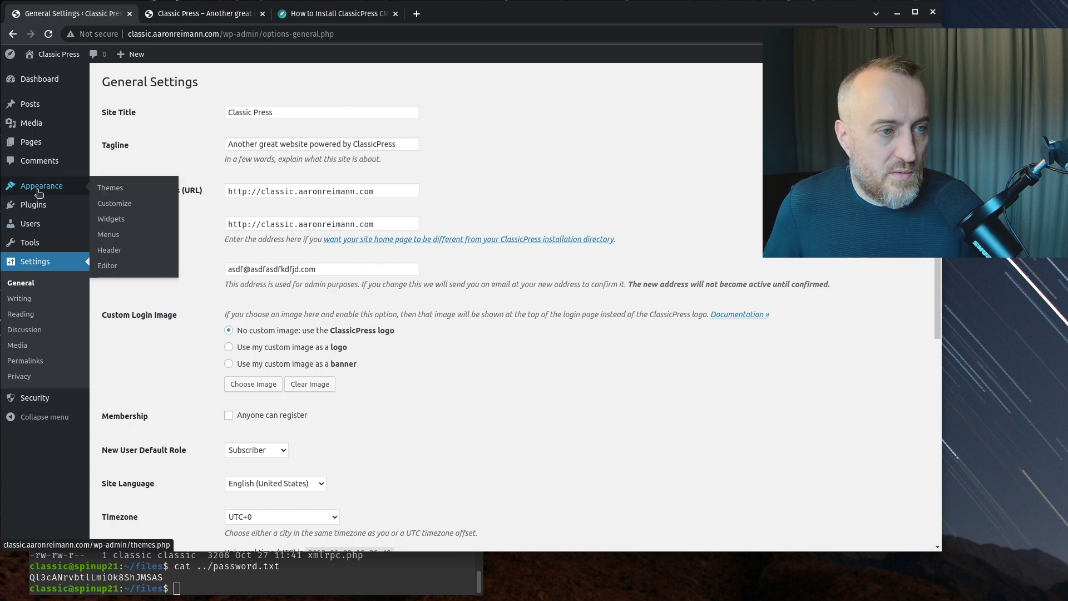
{"action": "left_click", "coordinate": [111, 187]}
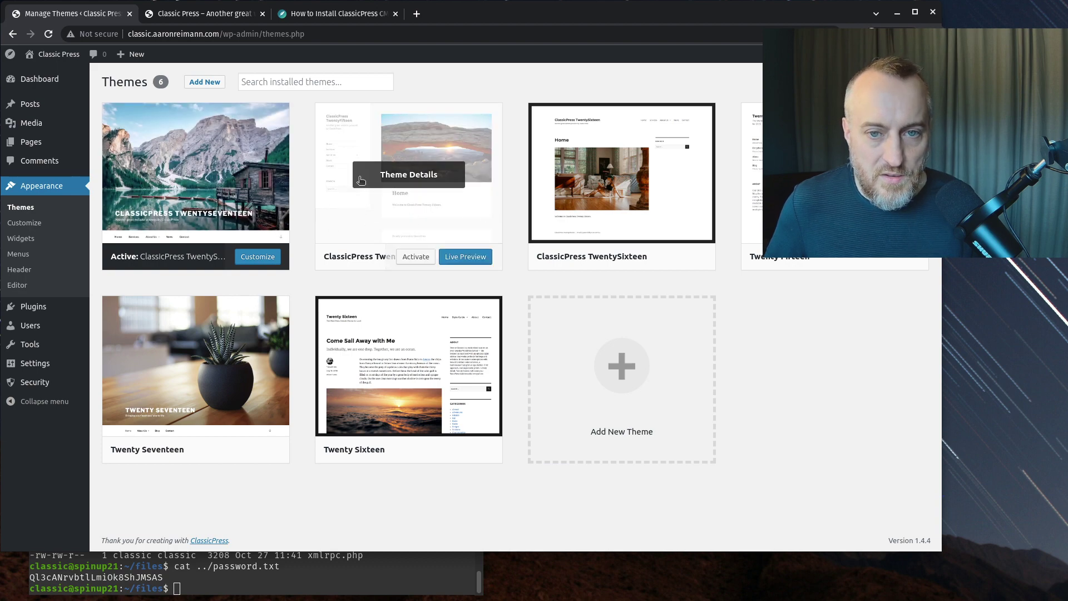
{"action": "left_click", "coordinate": [407, 259]}
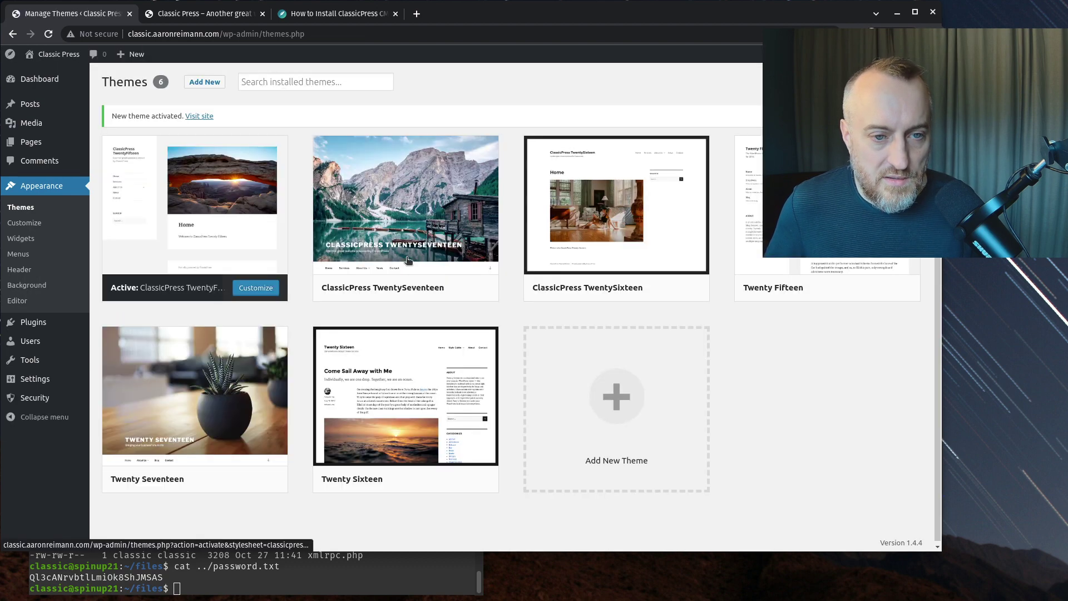
- Visit the public site and scroll through the Hello world! post in the TwentyFifteen design
{"action": "left_click", "coordinate": [50, 75]}
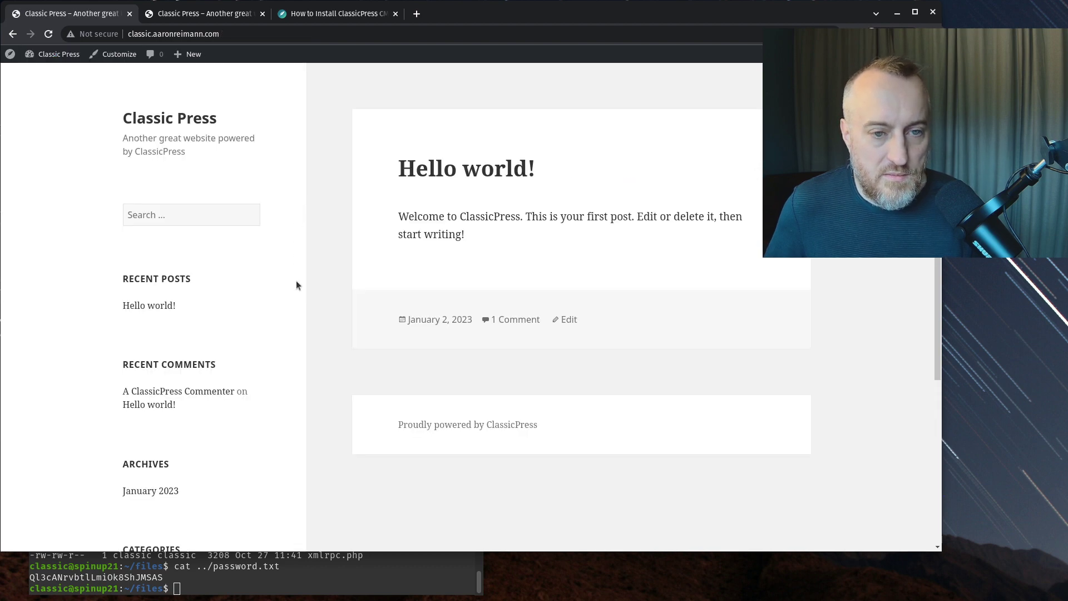
{"action": "scroll", "coordinate": [296, 284], "scroll_direction": "down", "scroll_amount": 5}
{"action": "scroll", "coordinate": [303, 321], "scroll_direction": "up", "scroll_amount": 5}
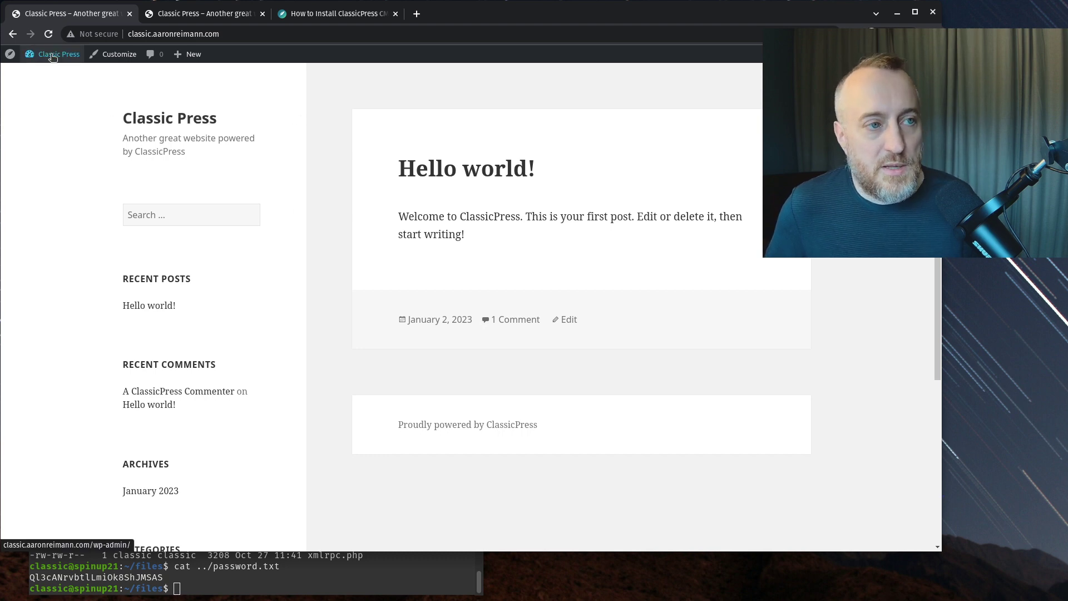
{"action": "mouse_move", "coordinate": [52, 58]}
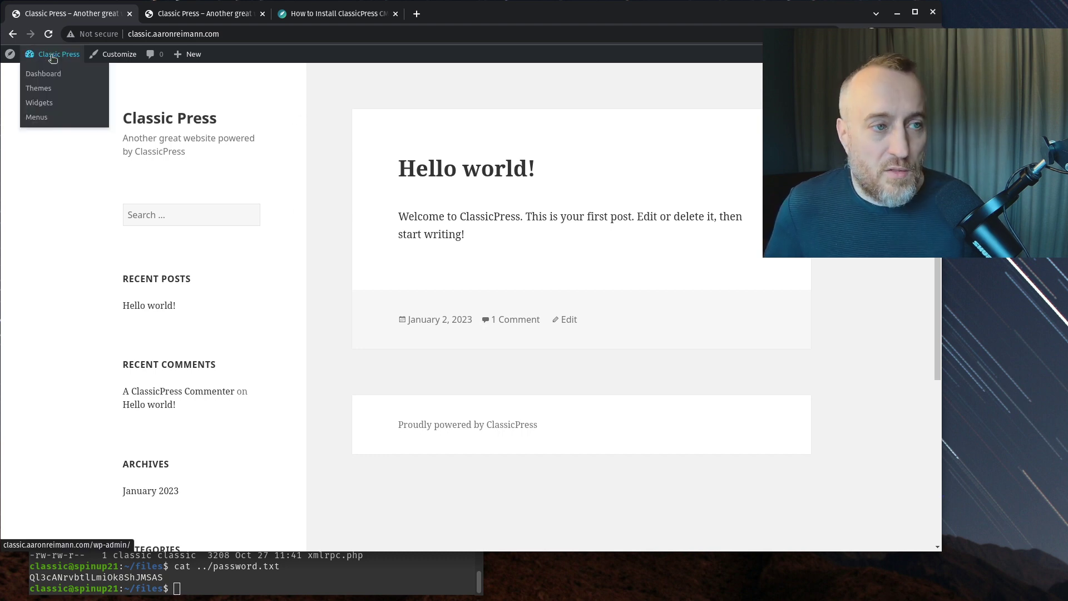